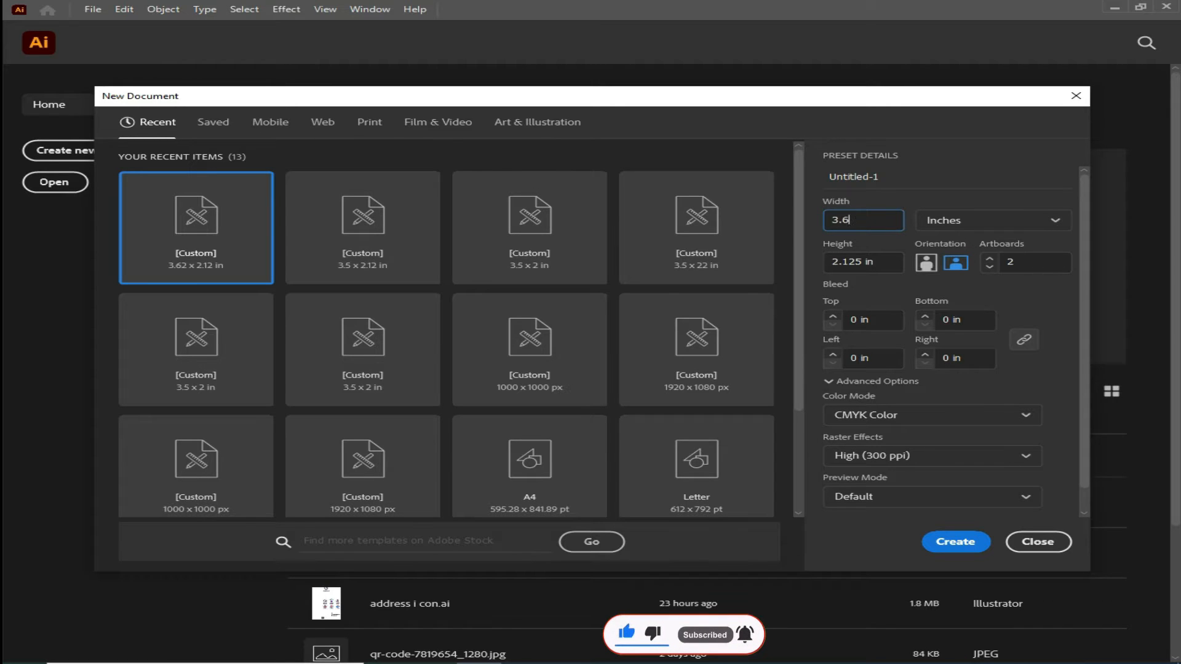
# Set the new document's size to 3.625 inches wide by 2.125 inches high.
pyautogui.write('3.625')
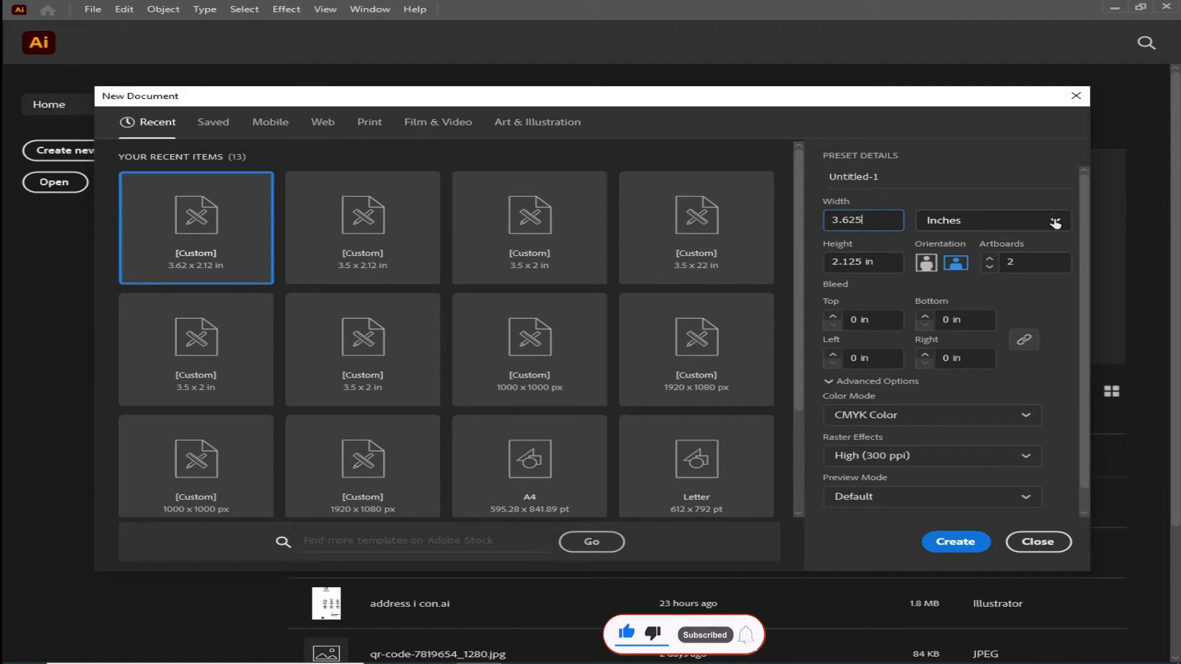
pyautogui.click(1055, 220)
pyautogui.click(944, 310)
pyautogui.click(893, 262)
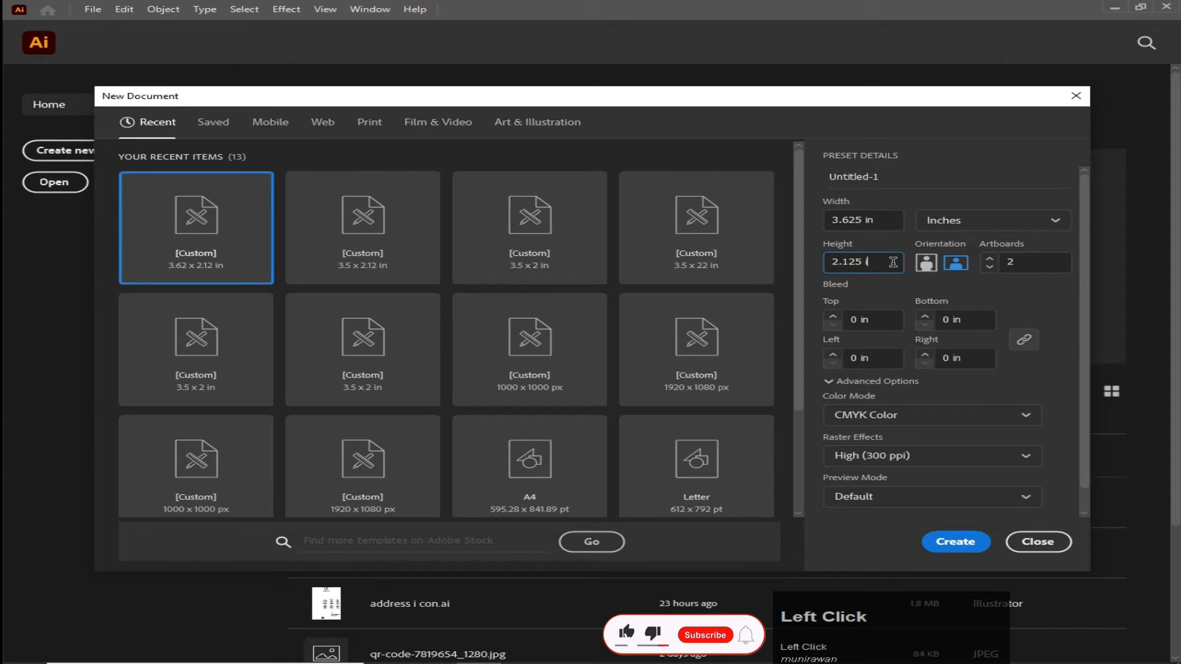
pyautogui.write('2.125')
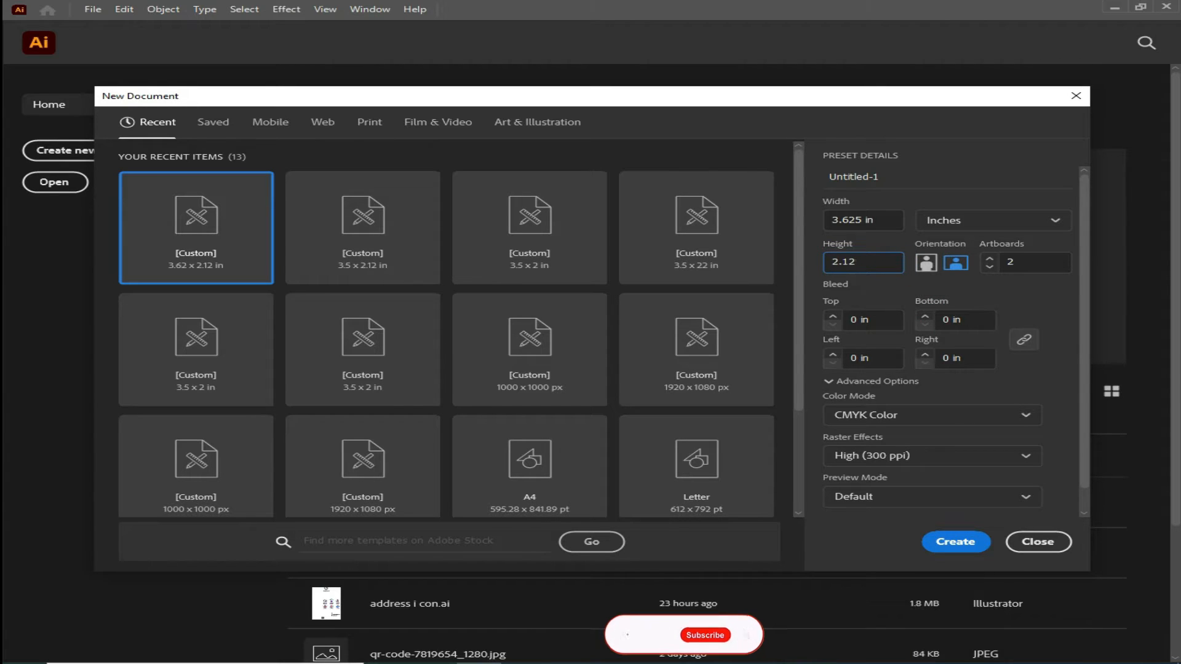
# Create the document with CMYK Color mode, High (300 ppi) raster effects and 2 artboards.
pyautogui.click(1021, 416)
pyautogui.click(855, 466)
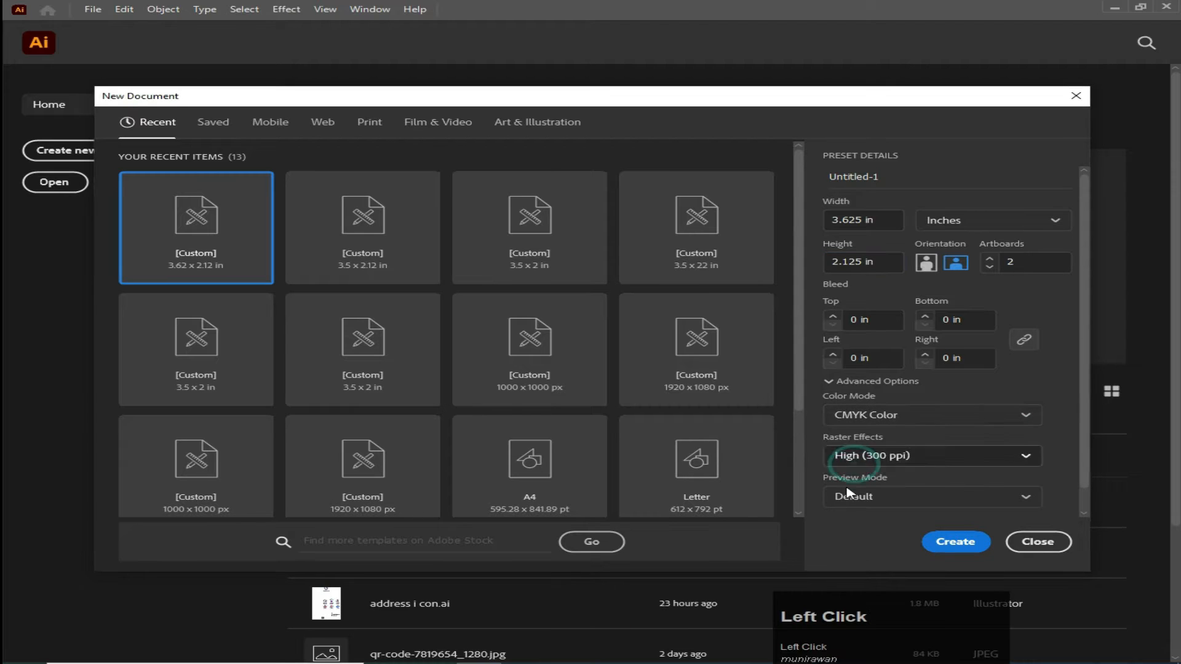
pyautogui.click(1026, 455)
pyautogui.click(886, 482)
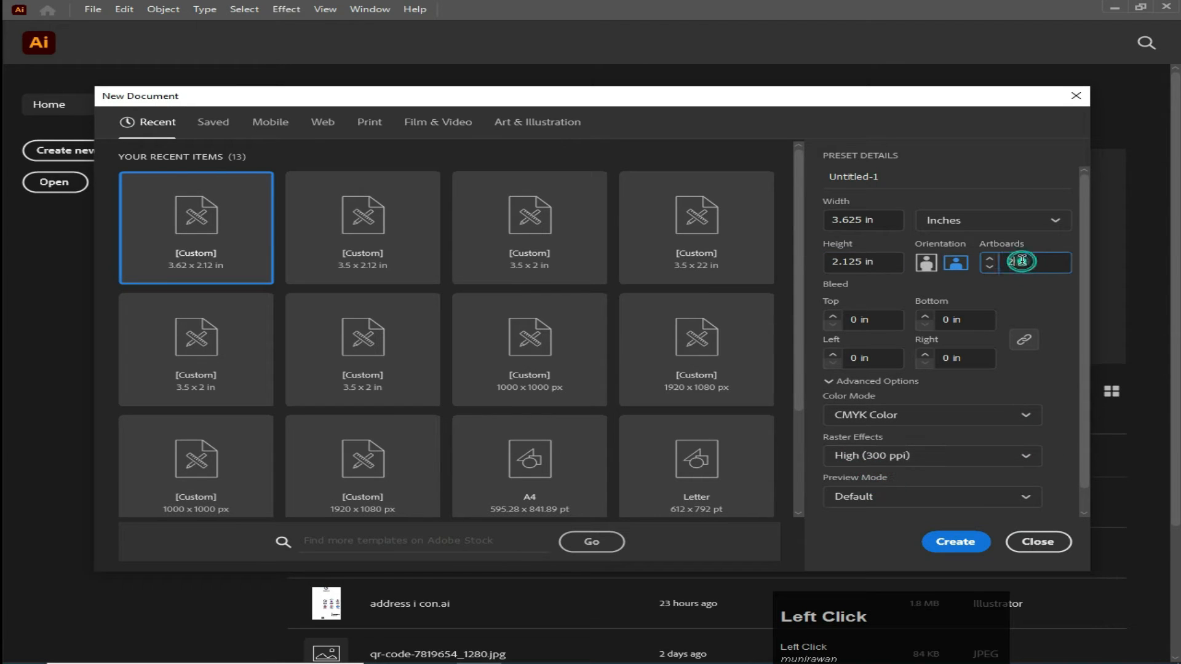
pyautogui.write('2')
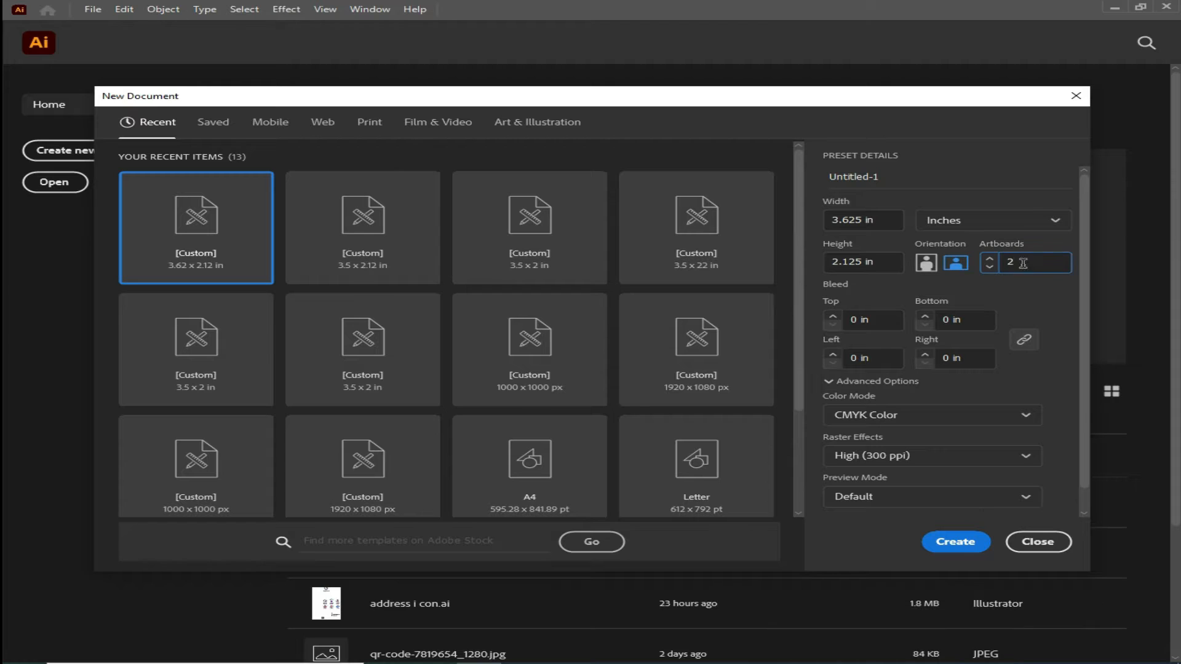
pyautogui.click(957, 542)
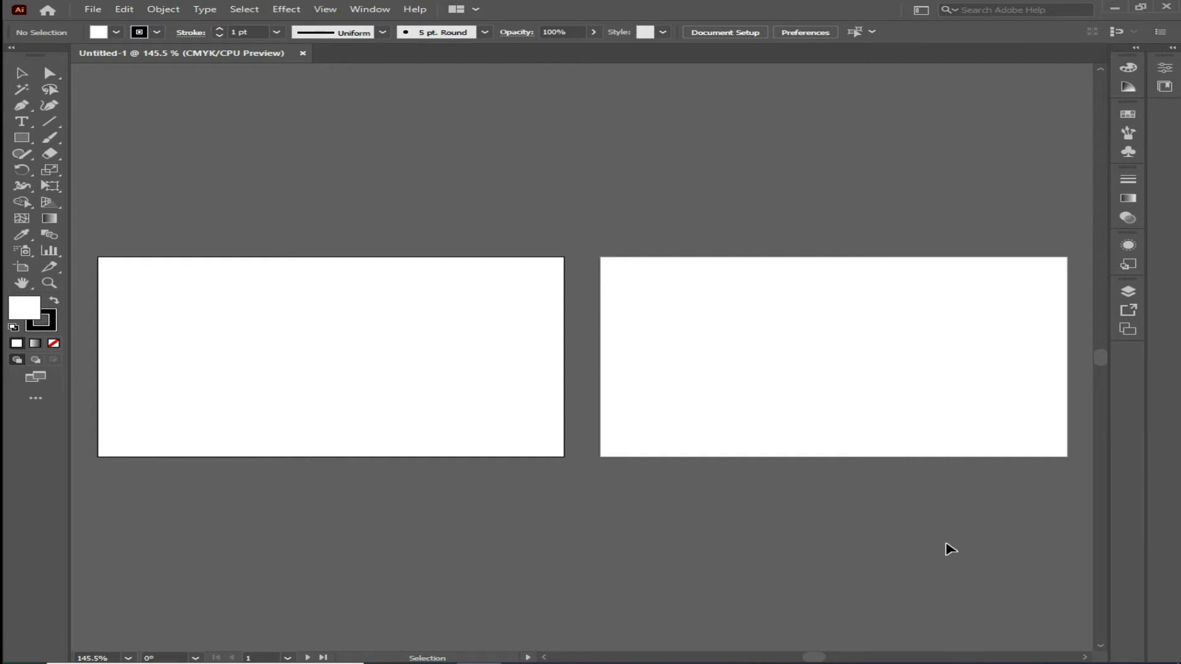
# Create a rounded rectangle 3.5 in wide and slightly shorter than the artboard, with a 0.1667 in corner radius, on the first artboard.
pyautogui.moveTo(422, 401); pyautogui.dragTo(622, 398)
pyautogui.scroll(4, 564, 395)
pyautogui.moveTo(496, 379); pyautogui.dragTo(582, 398)
pyautogui.click(12, 138)
pyautogui.click(110, 156)
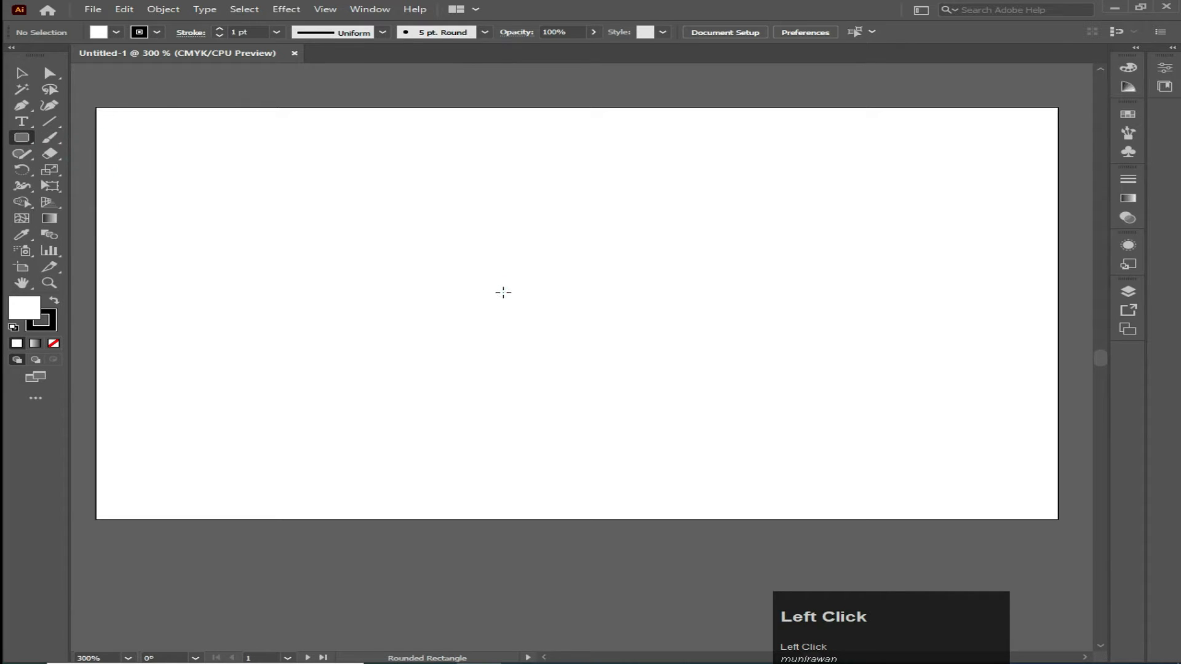
pyautogui.click(581, 332)
pyautogui.write('3.')
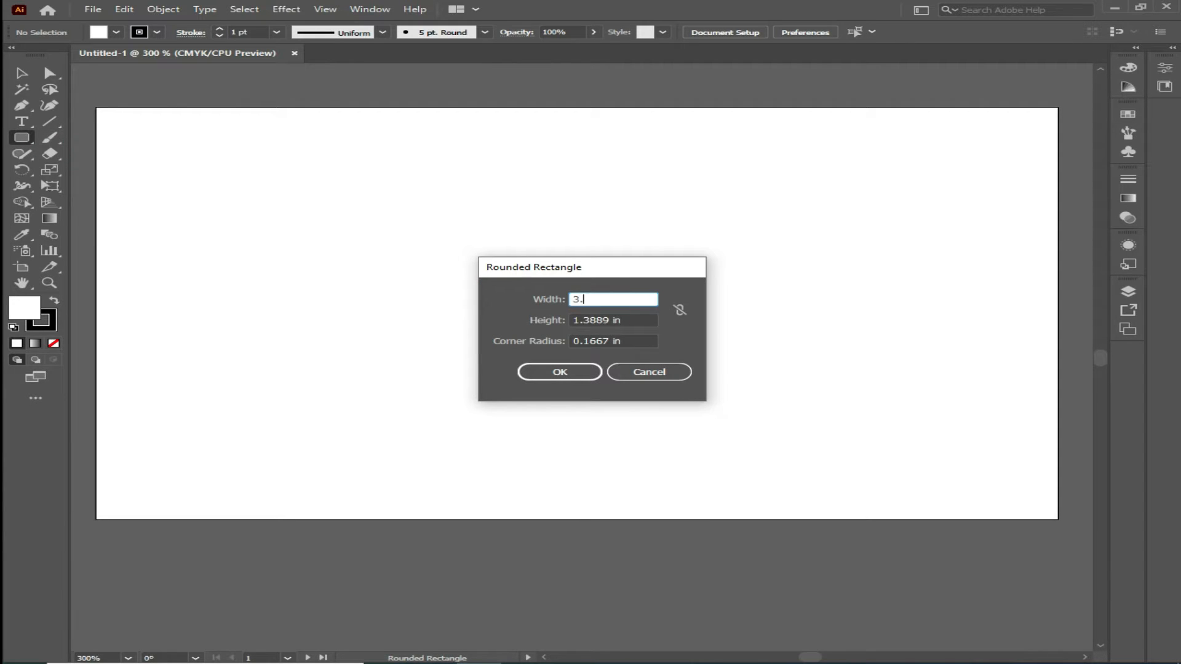
pyautogui.write('5')
pyautogui.moveTo(627, 322); pyautogui.dragTo(553, 322)
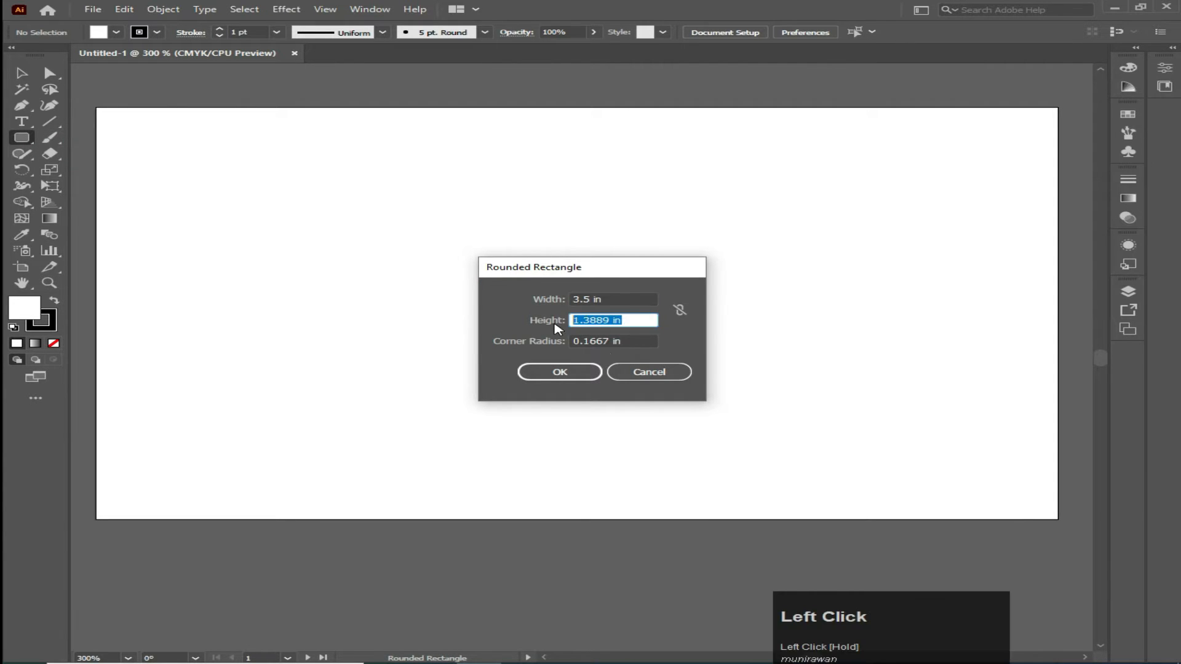
pyautogui.click(562, 372)
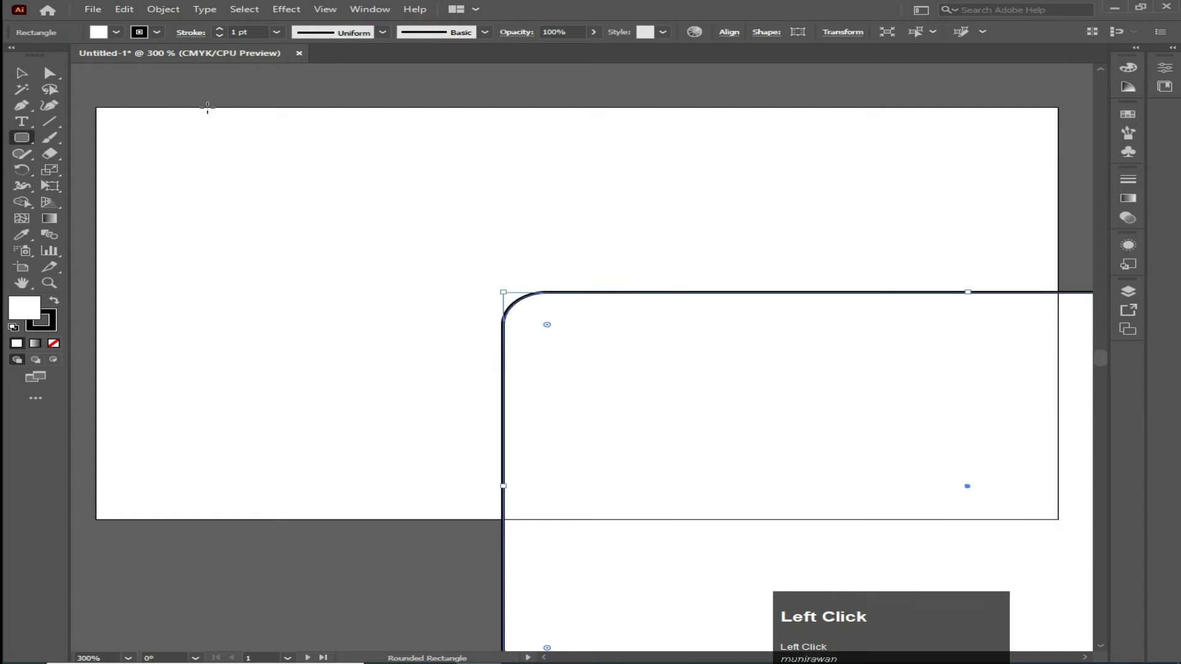
# Remove the rounded rectangle's fill and centre it horizontally and vertically on the first artboard.
pyautogui.click(116, 32)
pyautogui.click(15, 56)
pyautogui.click(732, 32)
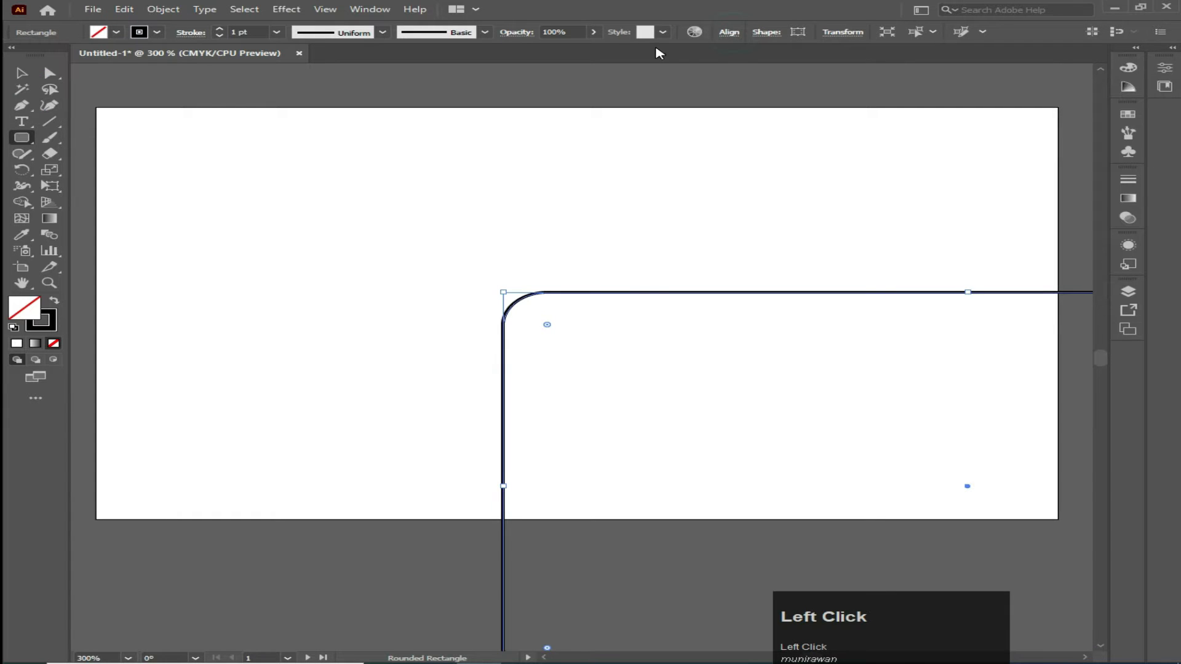
pyautogui.click(729, 32)
pyautogui.click(568, 70)
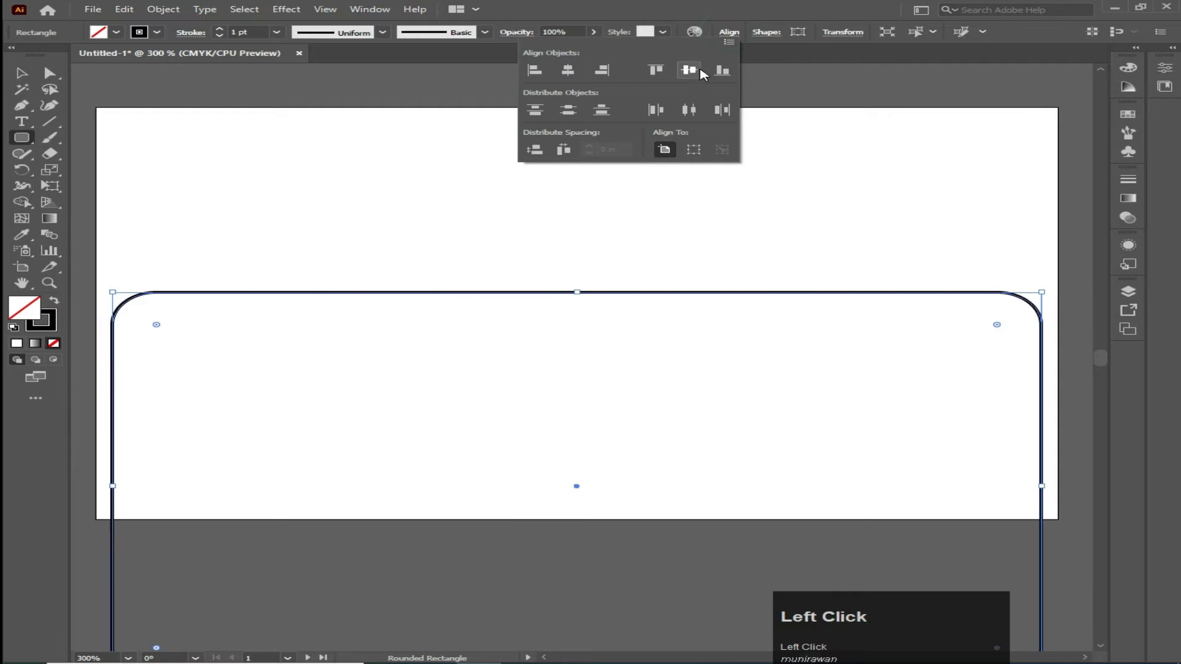
pyautogui.click(689, 69)
pyautogui.click(814, 73)
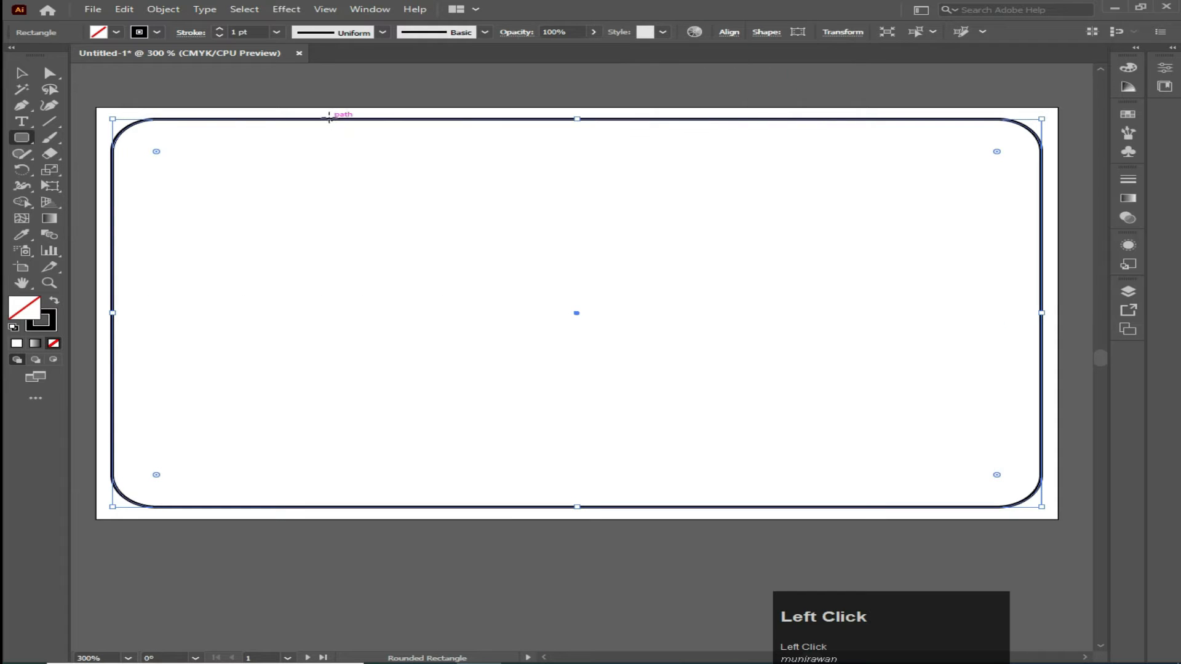
# Offset the rounded rectangle's path by -0.125 in with Miter joins and convert the inner copy to guides.
pyautogui.click(163, 10)
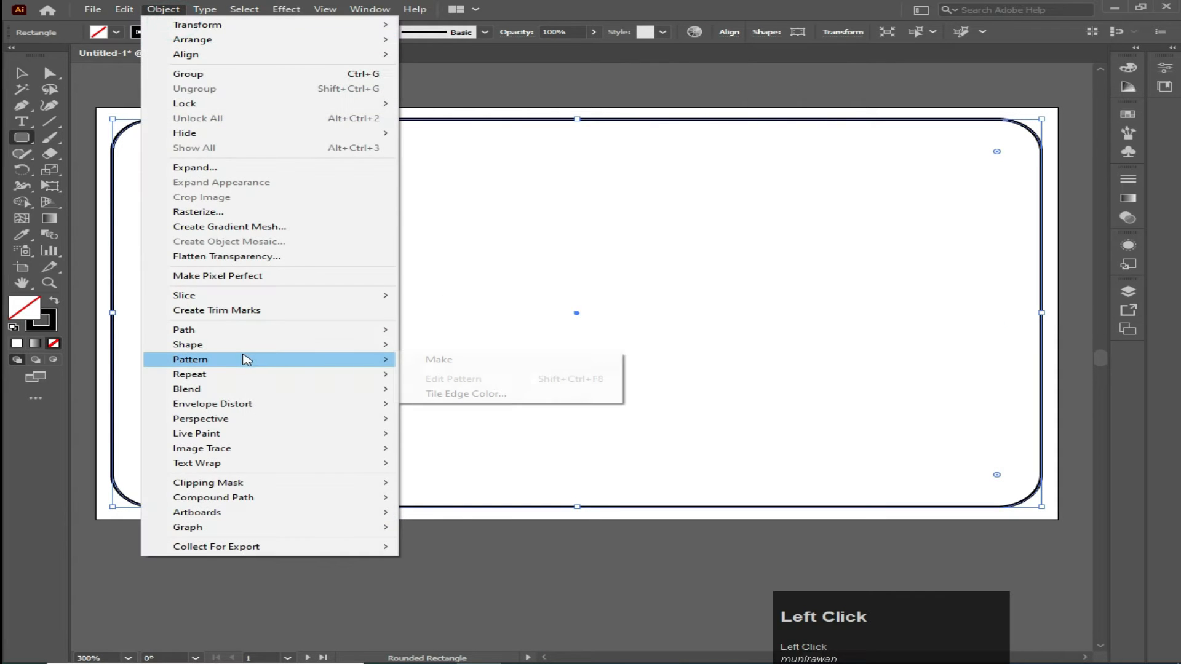
pyautogui.moveTo(220, 364)
pyautogui.moveTo(375, 330)
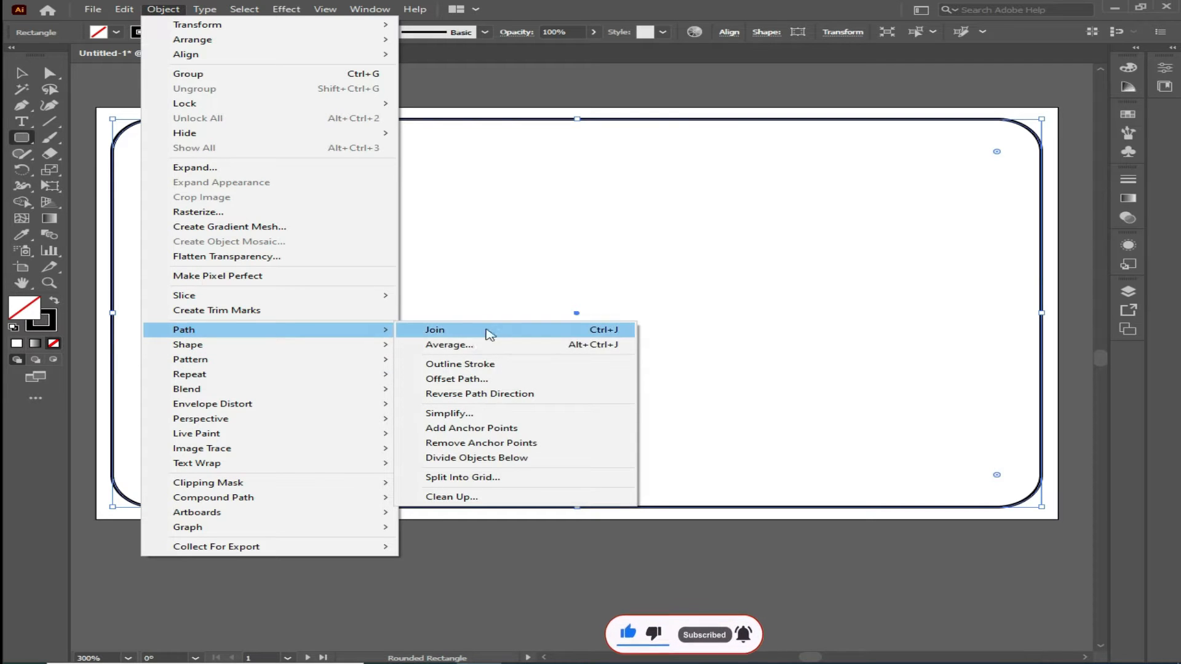
pyautogui.click(452, 379)
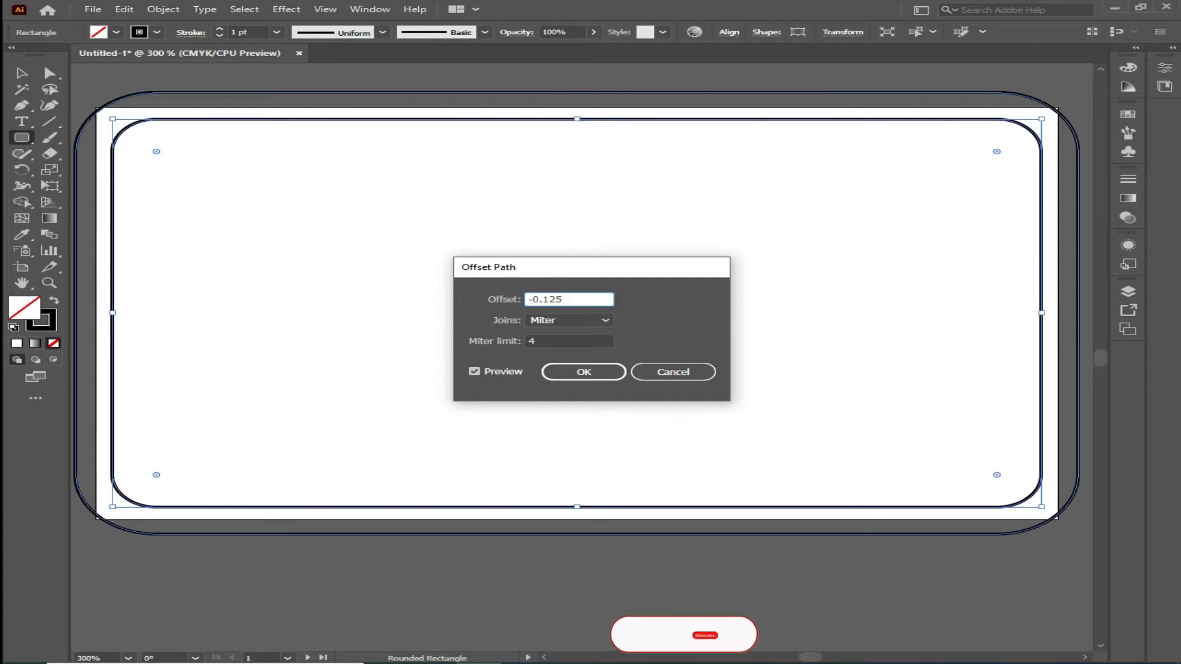
pyautogui.click(581, 372)
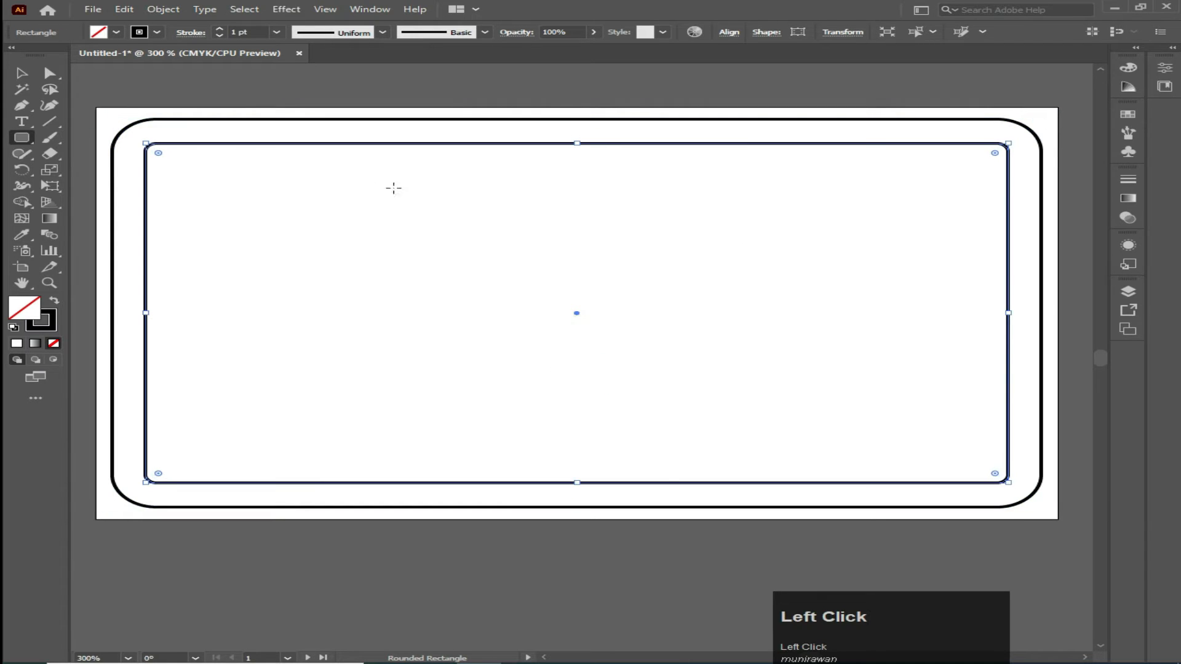
pyautogui.rightClick(266, 94)
pyautogui.click(314, 303)
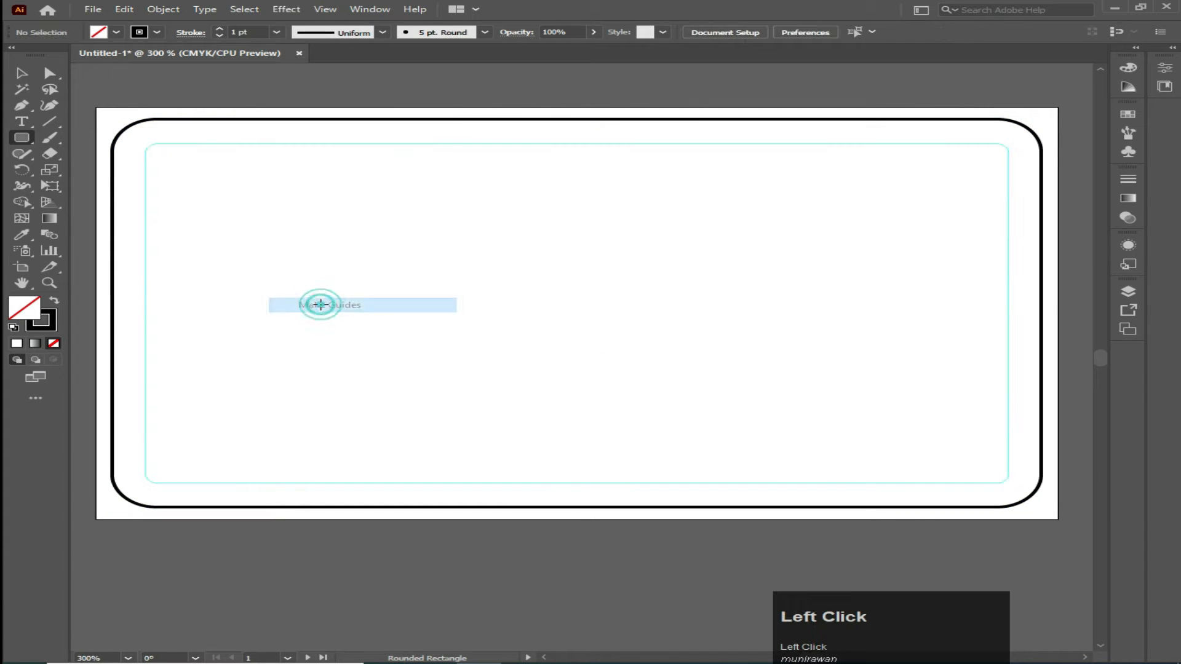
# Remove the outer rounded rectangle's stroke and fill it with light gray.
pyautogui.click(21, 73)
pyautogui.click(427, 154)
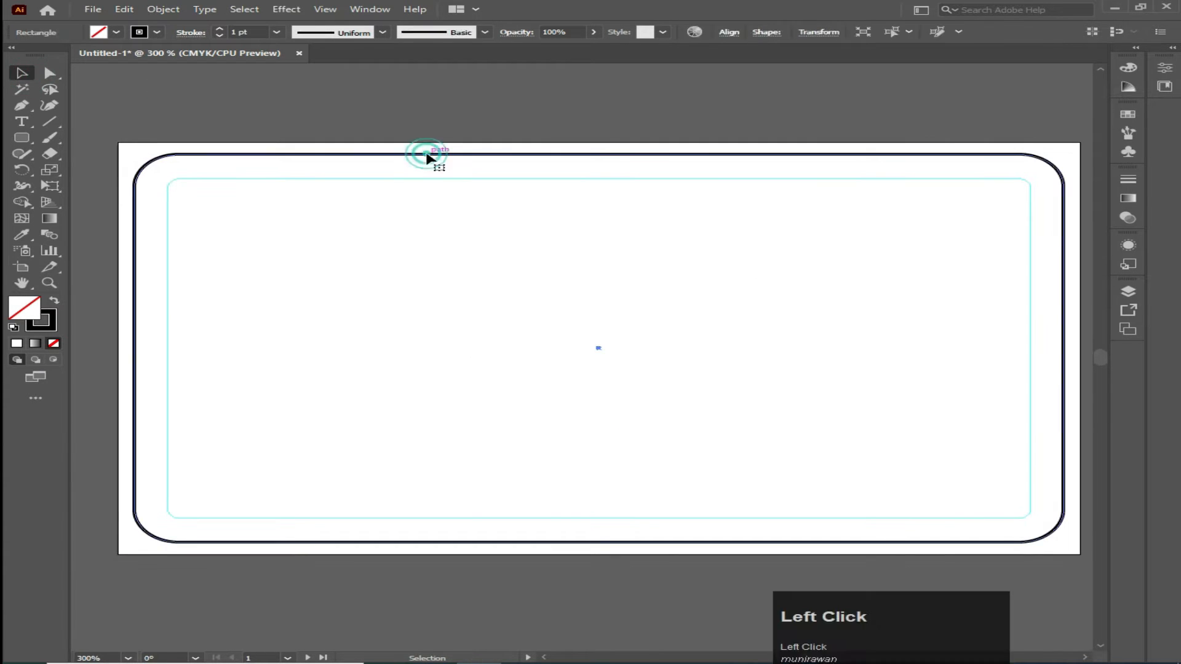
pyautogui.click(156, 32)
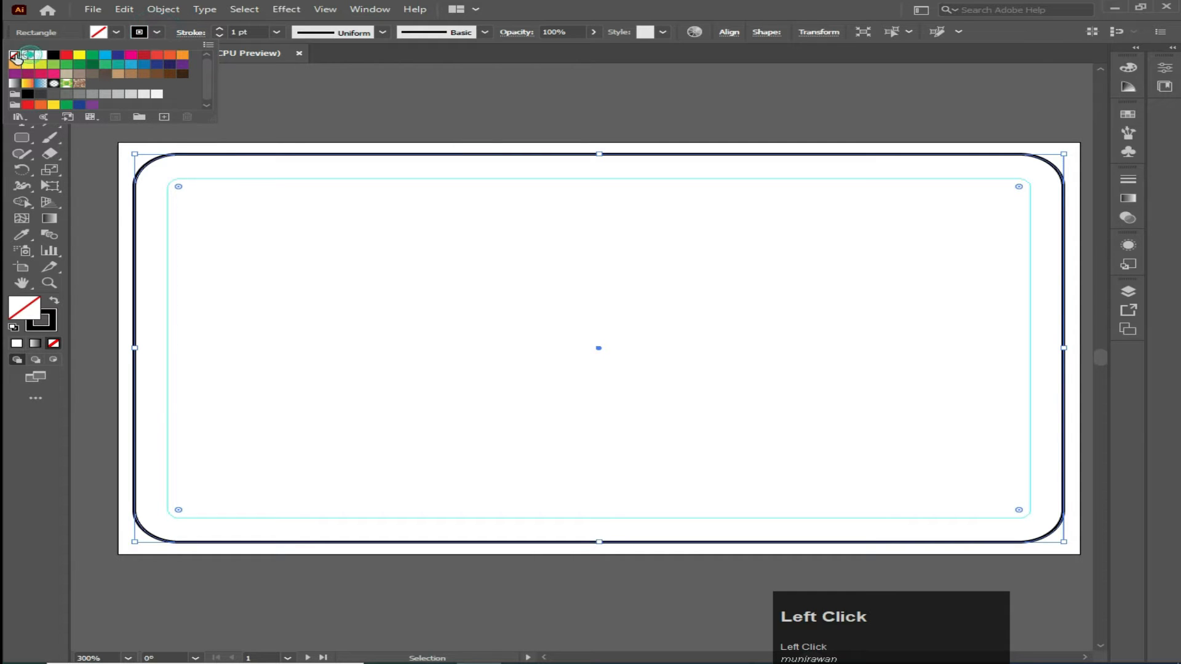
pyautogui.click(15, 57)
pyautogui.click(116, 32)
pyautogui.click(142, 94)
pyautogui.click(305, 107)
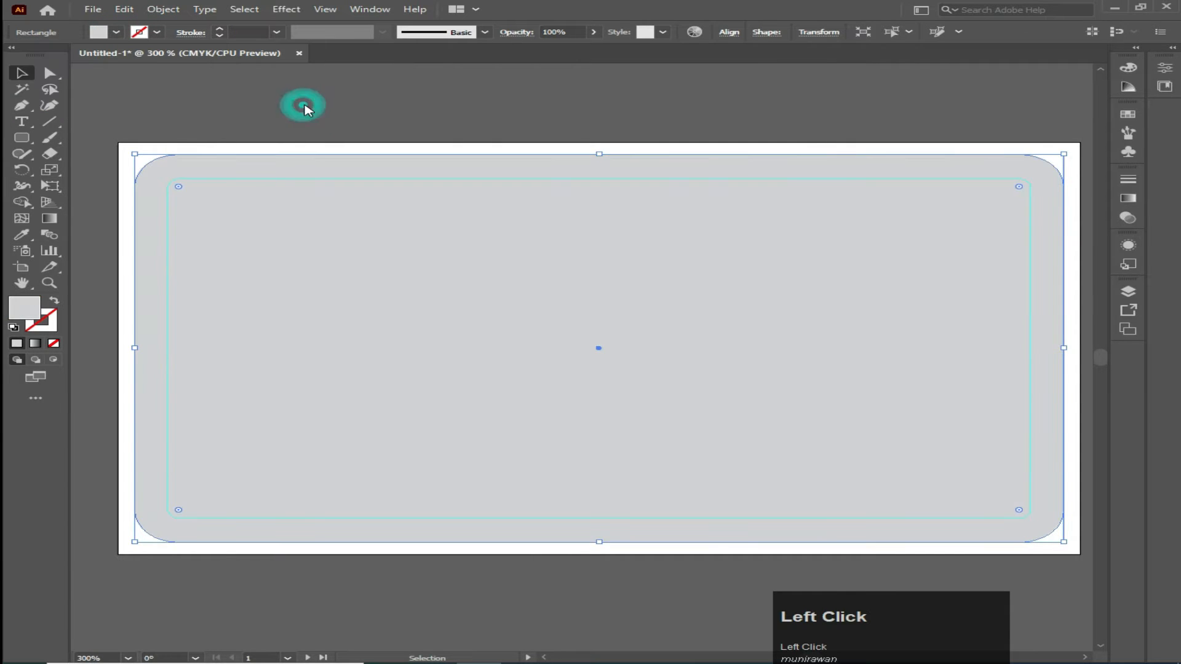
# Draw a closed Pen shape along the first artboard's edges, with a V-shaped notch cut out of its upper right area.
pyautogui.press('p')
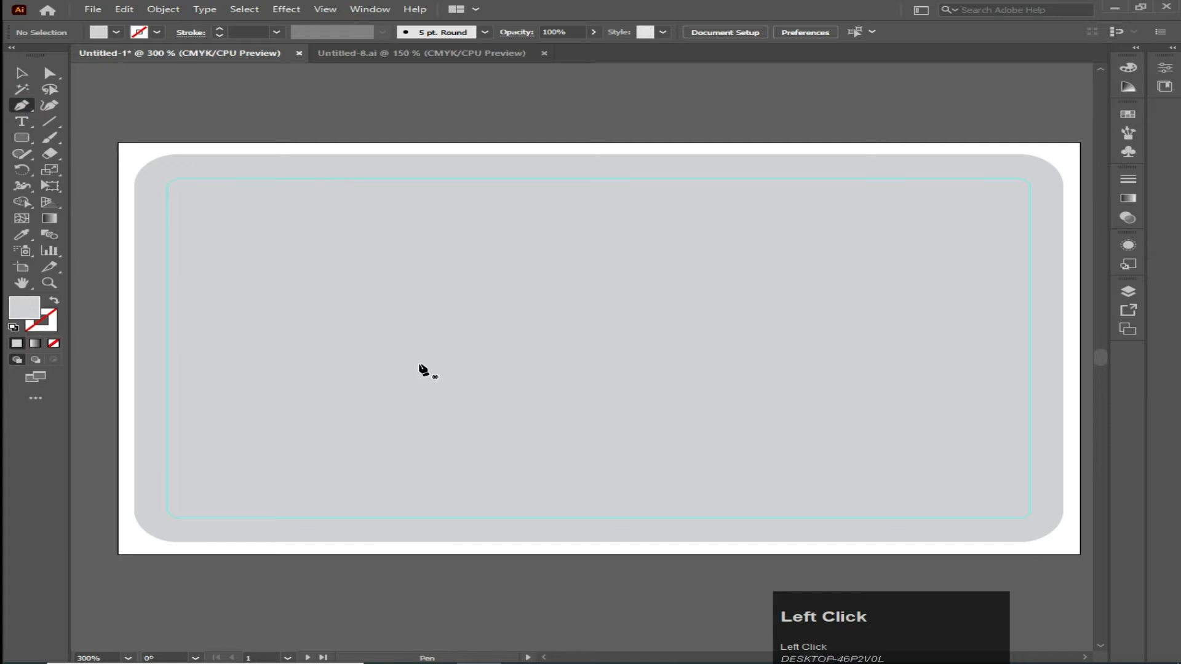
pyautogui.scroll(-1, 421, 365)
pyautogui.press('space')
pyautogui.moveTo(417, 377); pyautogui.dragTo(457, 344)
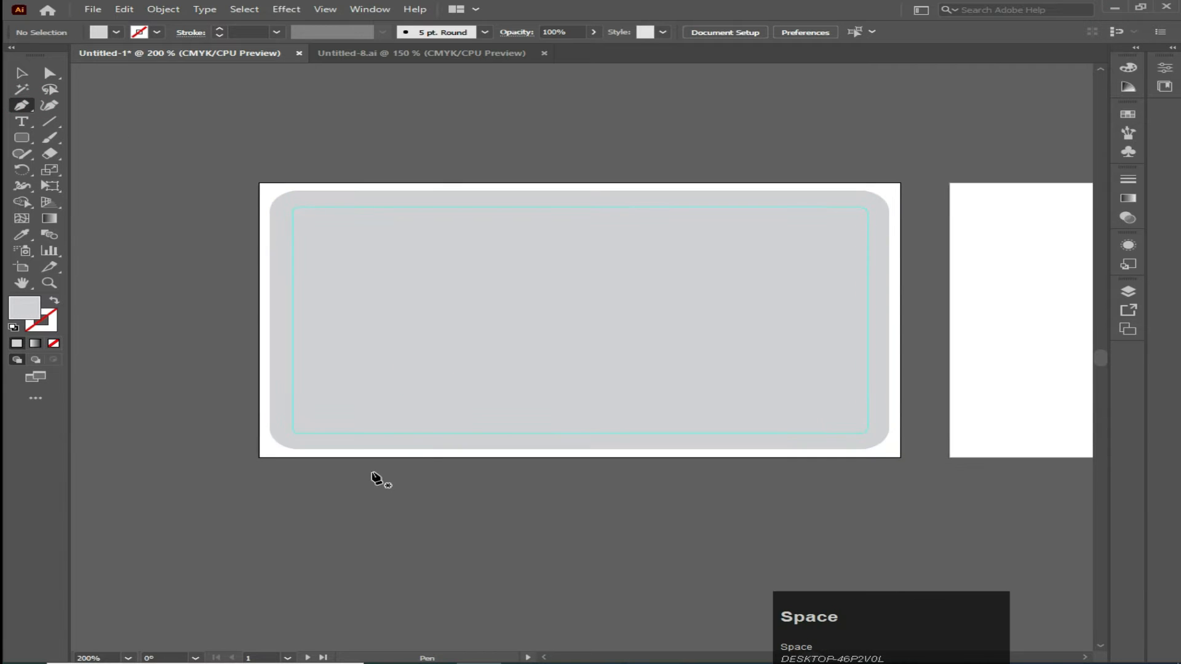
pyautogui.click(259, 457)
pyautogui.click(259, 184)
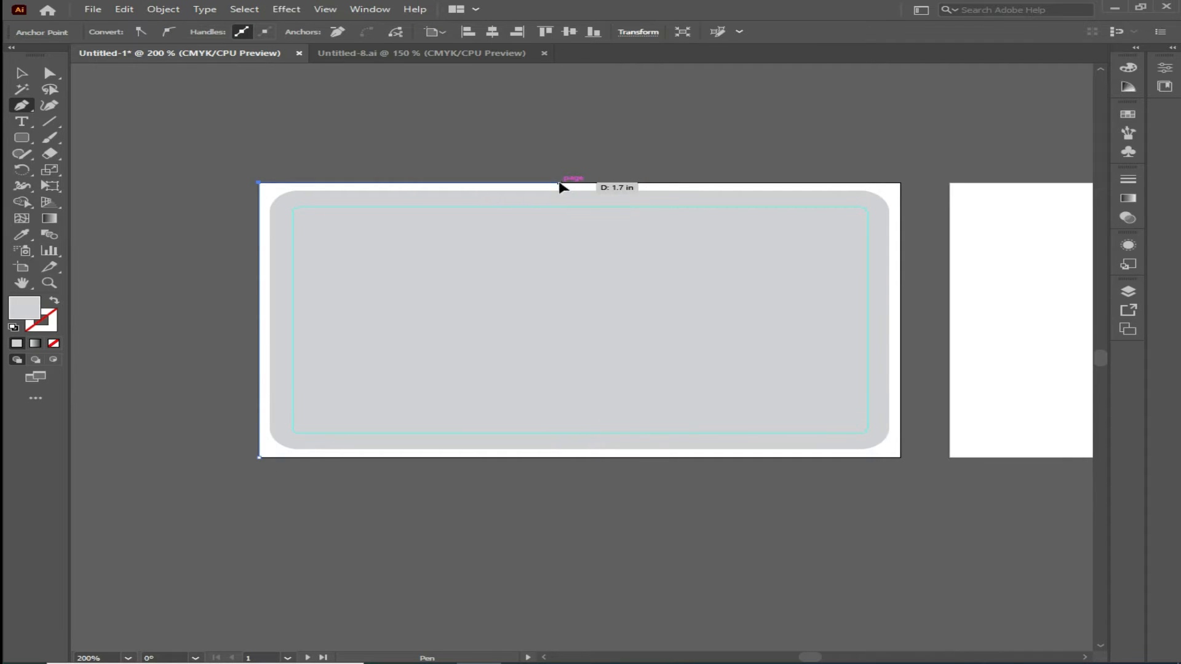
pyautogui.click(559, 183)
pyautogui.click(684, 338)
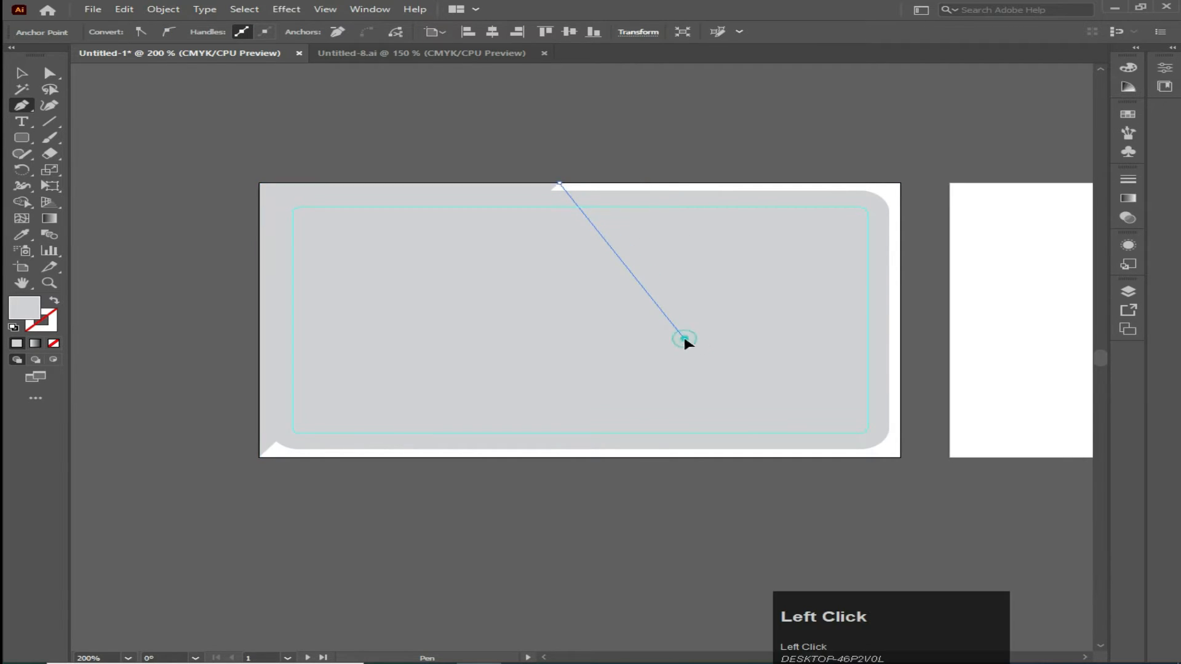
pyautogui.click(901, 225)
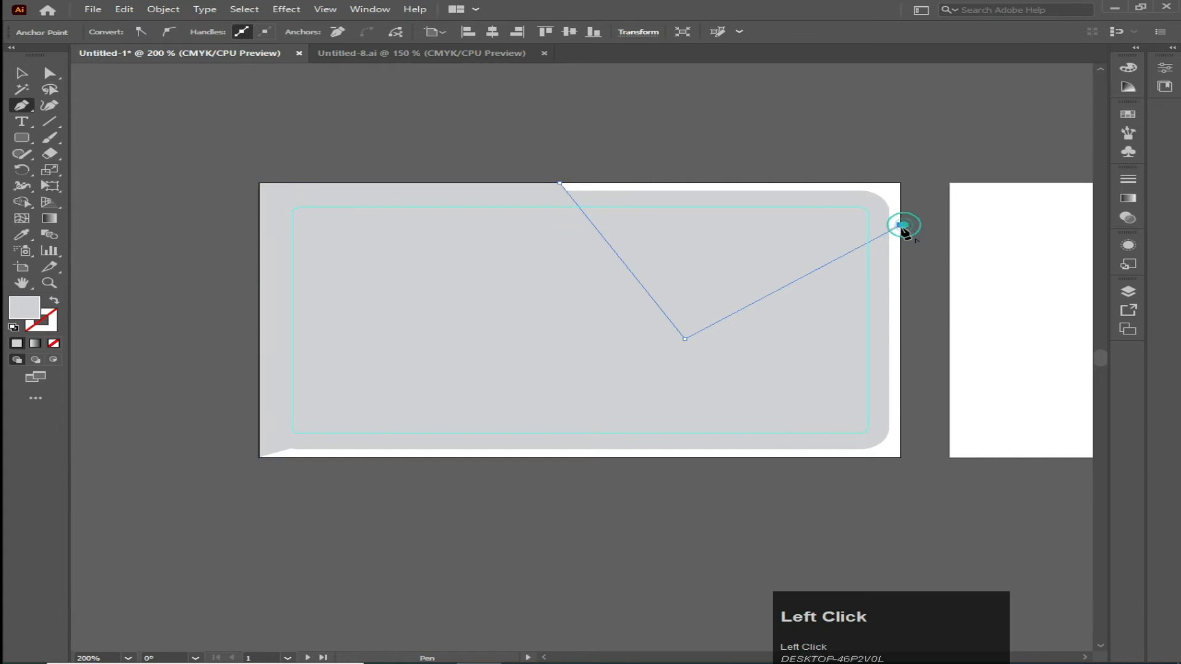
pyautogui.click(900, 458)
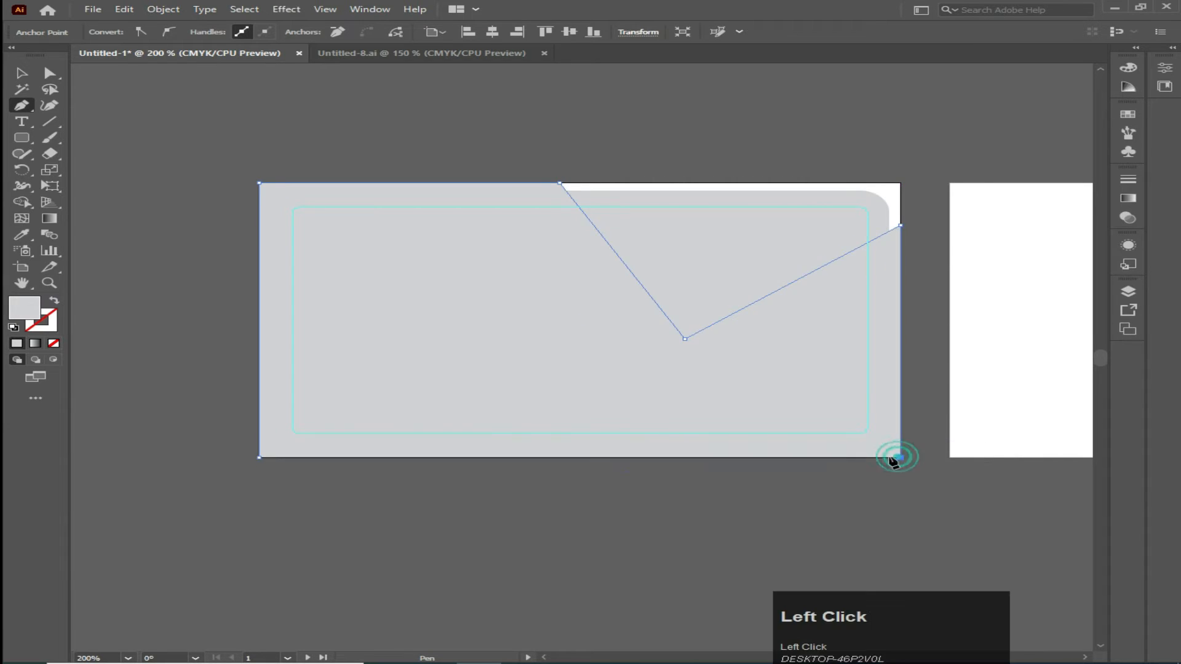
pyautogui.click(258, 458)
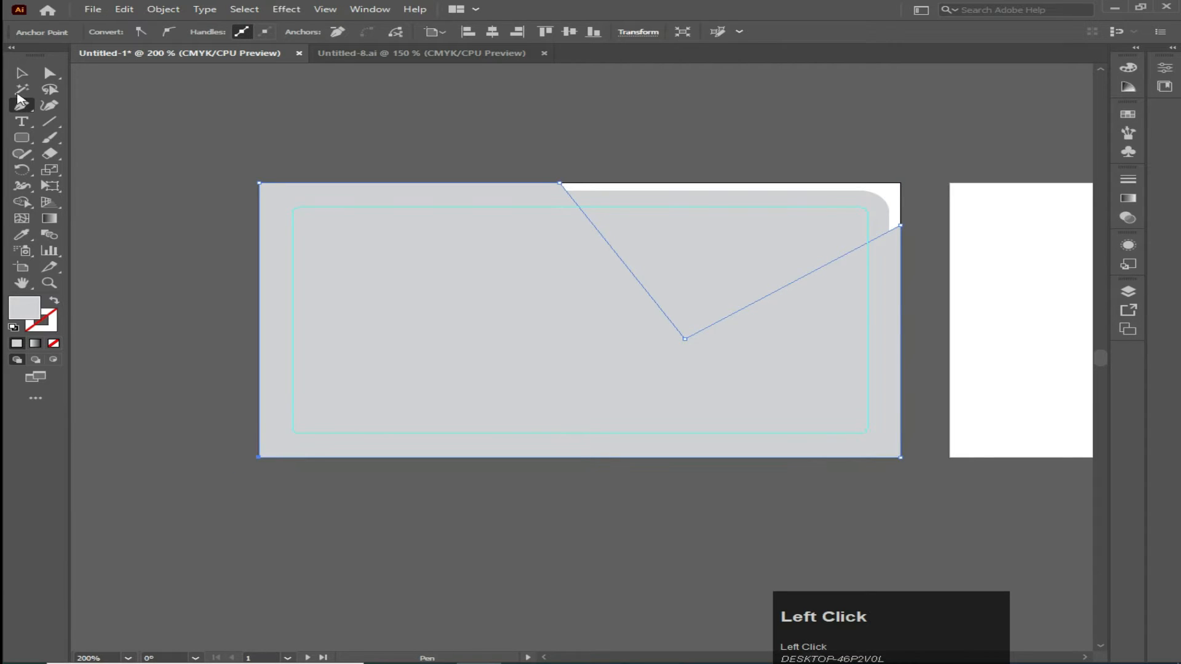
# Fill the notched Pen shape with dark blue.
pyautogui.press('v')
pyautogui.click(118, 33)
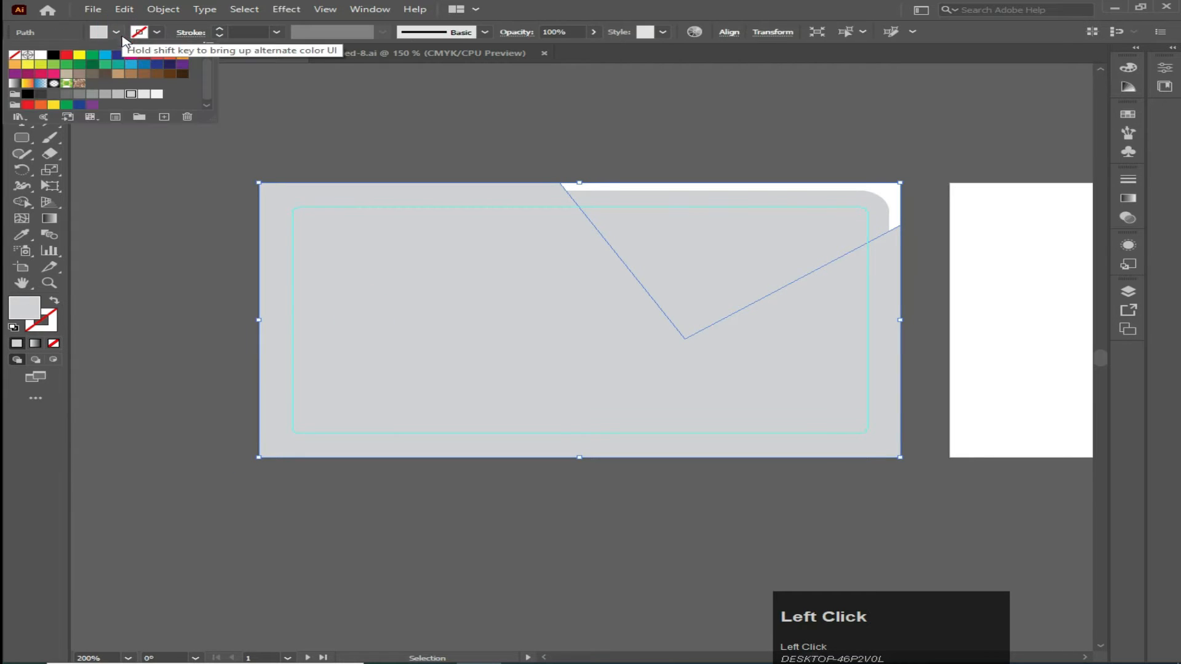
pyautogui.click(155, 65)
pyautogui.press('Escape')
# Change the fill of the gray rounded rectangle behind the notched blue shape to white.
pyautogui.click(741, 271)
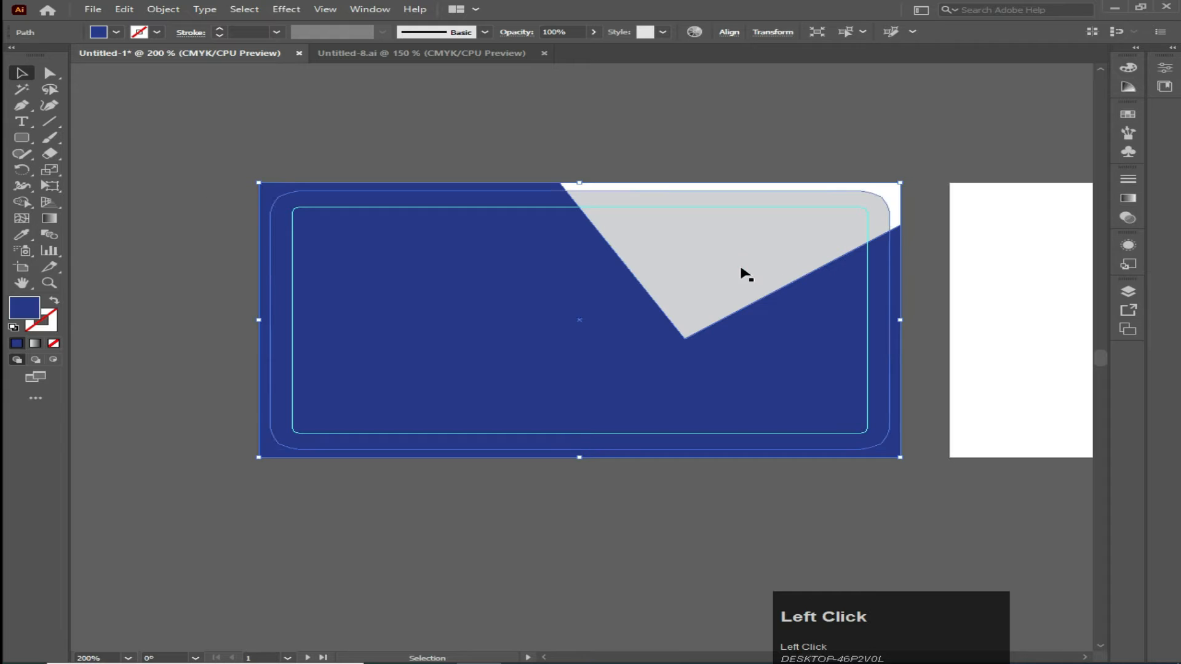
pyautogui.click(117, 33)
pyautogui.click(43, 59)
pyautogui.click(308, 116)
# Draw a long horizontal rectangle across the blue shape's upper left edge, fill it with black and make it slightly taller.
pyautogui.moveTo(16, 143); pyautogui.dragTo(92, 134)
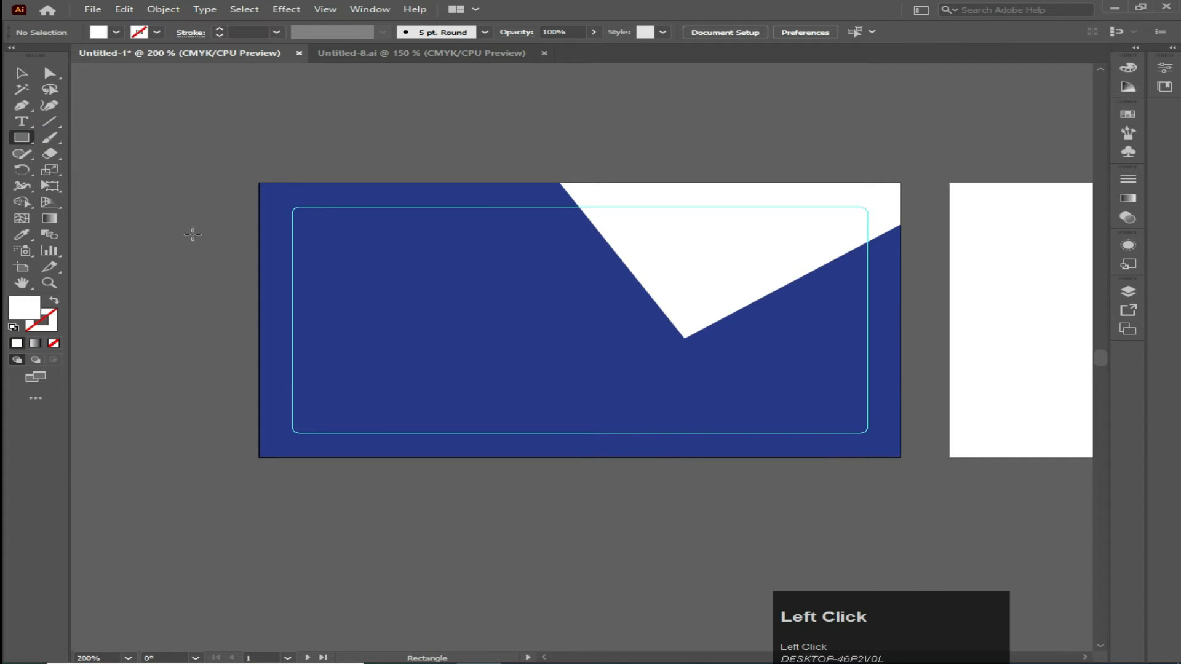
pyautogui.moveTo(210, 212); pyautogui.dragTo(568, 239)
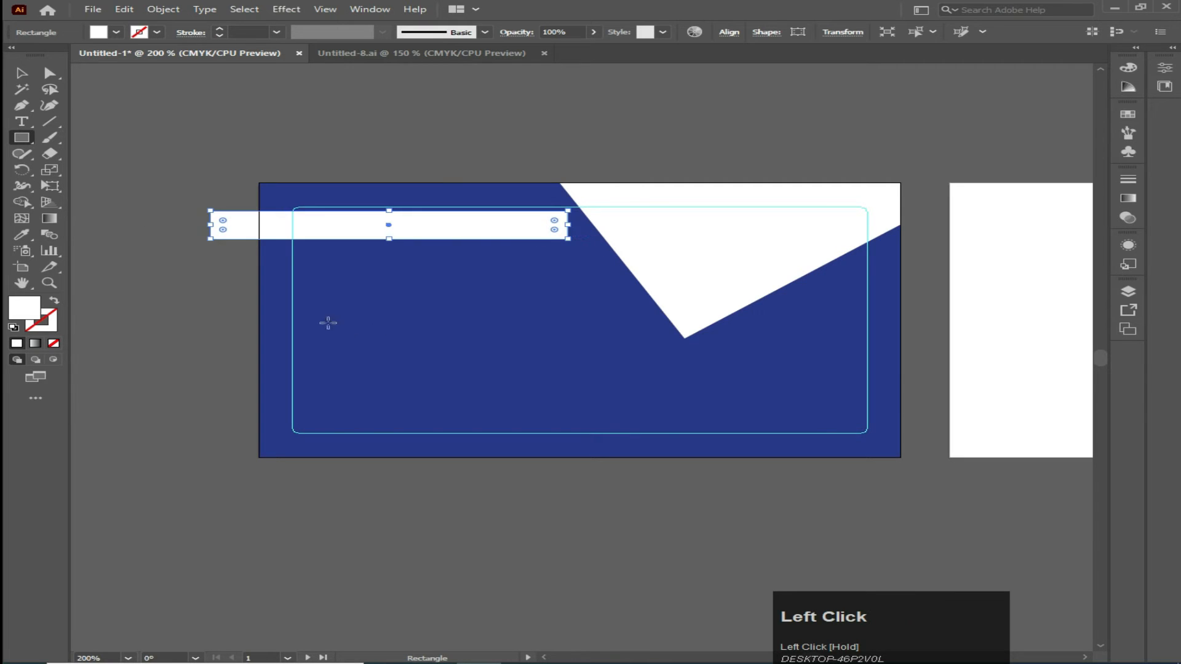
pyautogui.click(117, 32)
pyautogui.click(52, 59)
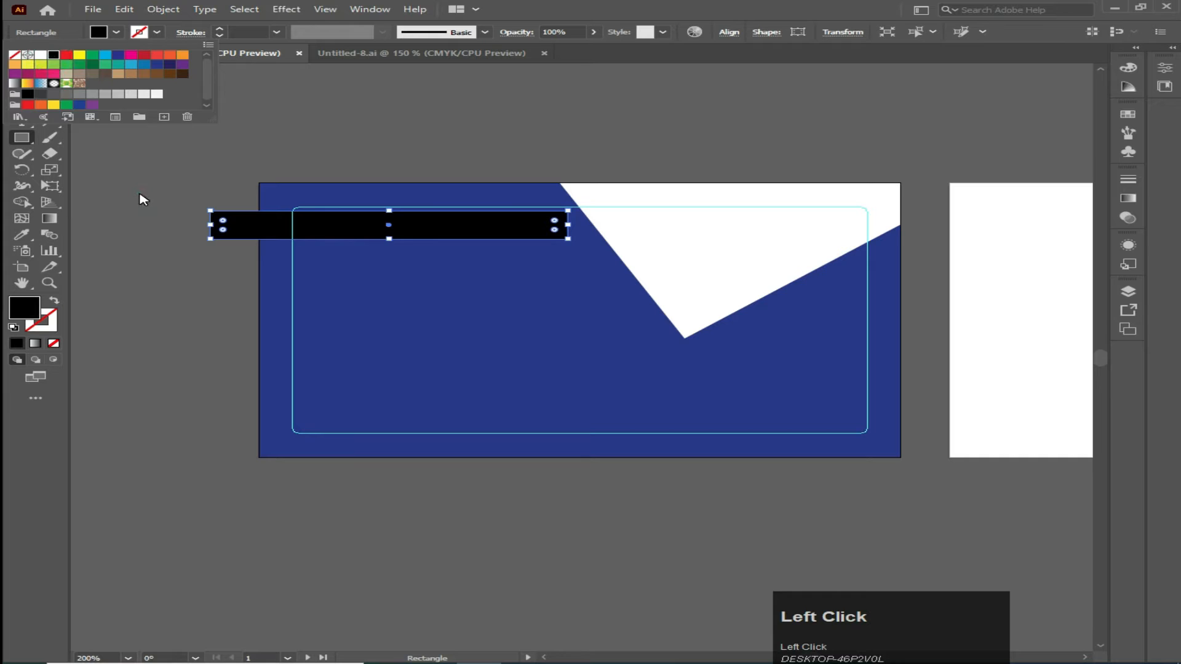
pyautogui.moveTo(390, 244); pyautogui.dragTo(389, 250)
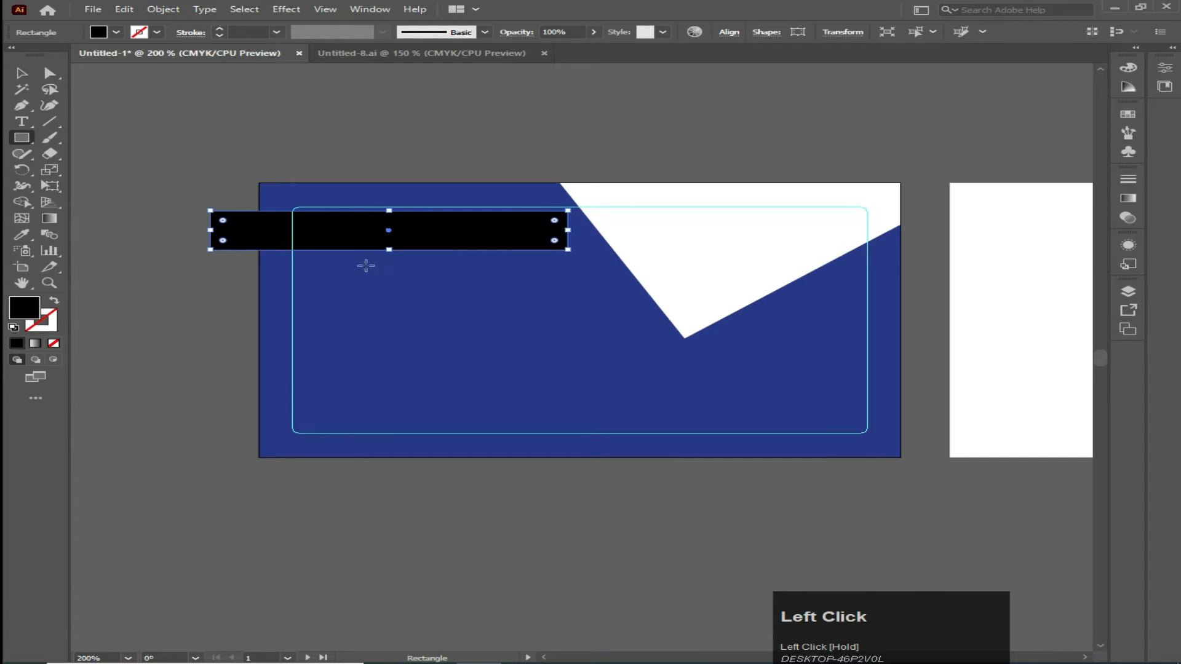
# Paste a copy of the black bar in front of it and make the copy thinner and slightly shorter, keeping the left ends flush.
pyautogui.click(21, 73)
pyautogui.click(162, 211)
pyautogui.click(353, 239)
pyautogui.click(121, 13)
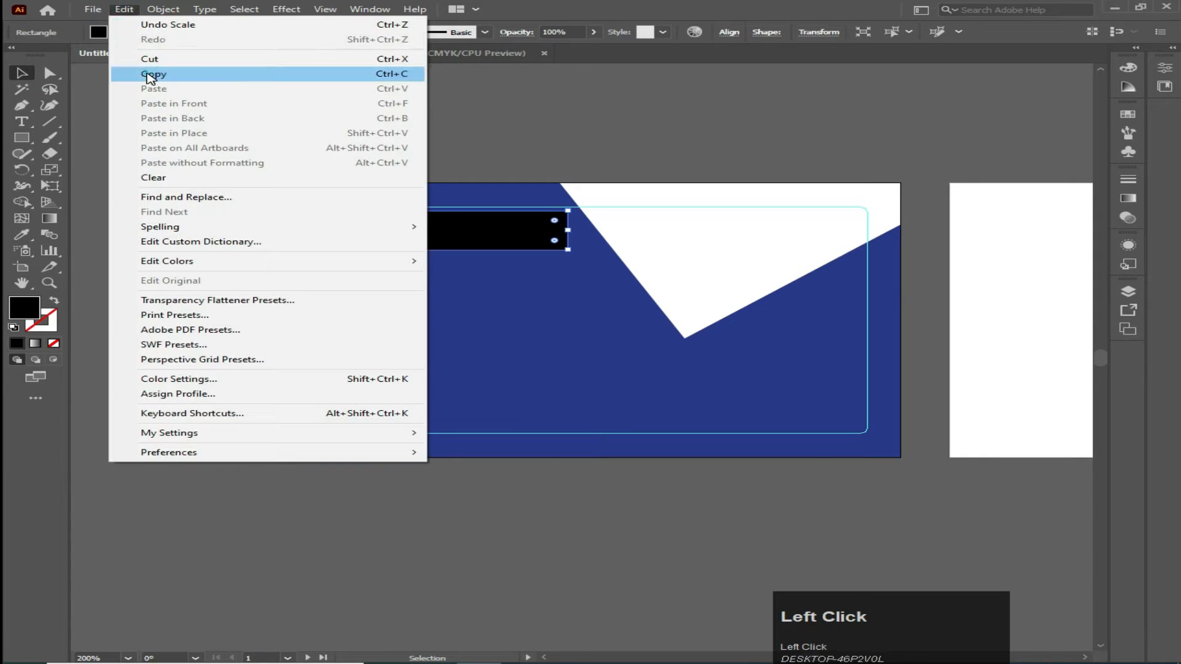
pyautogui.click(145, 105)
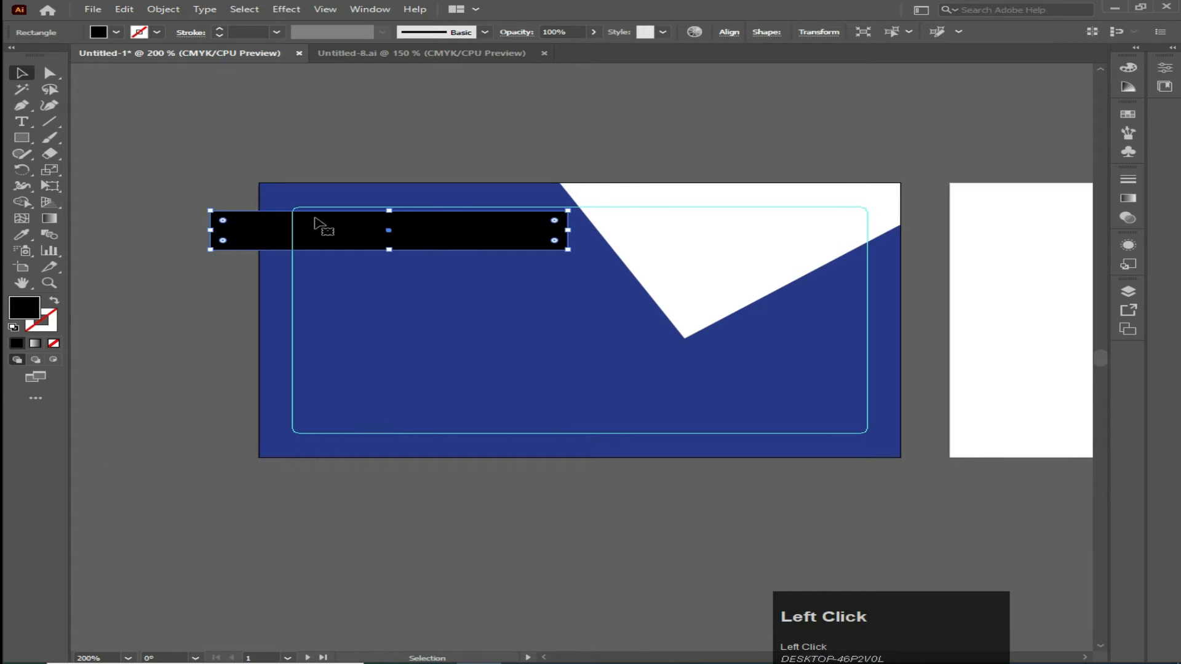
pyautogui.moveTo(390, 212); pyautogui.dragTo(389, 219)
pyautogui.moveTo(255, 228); pyautogui.dragTo(210, 230)
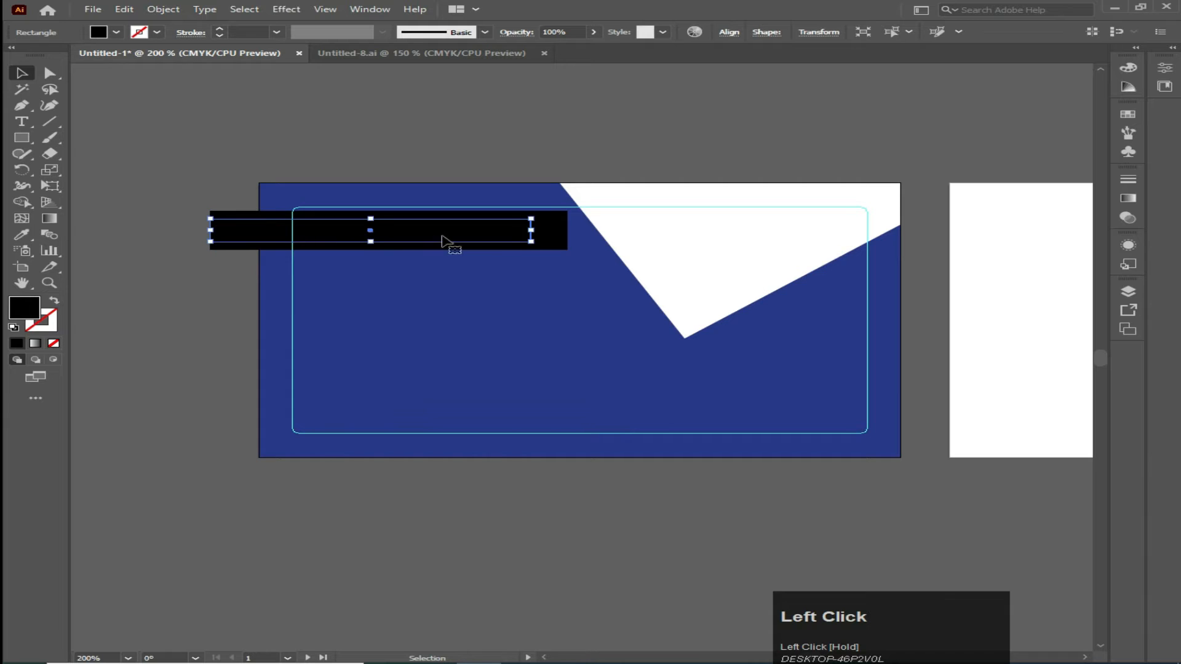
pyautogui.moveTo(530, 230); pyautogui.dragTo(551, 230)
# Fill the thinner bar inside the black bar with orange and deselect it.
pyautogui.click(116, 33)
pyautogui.click(169, 54)
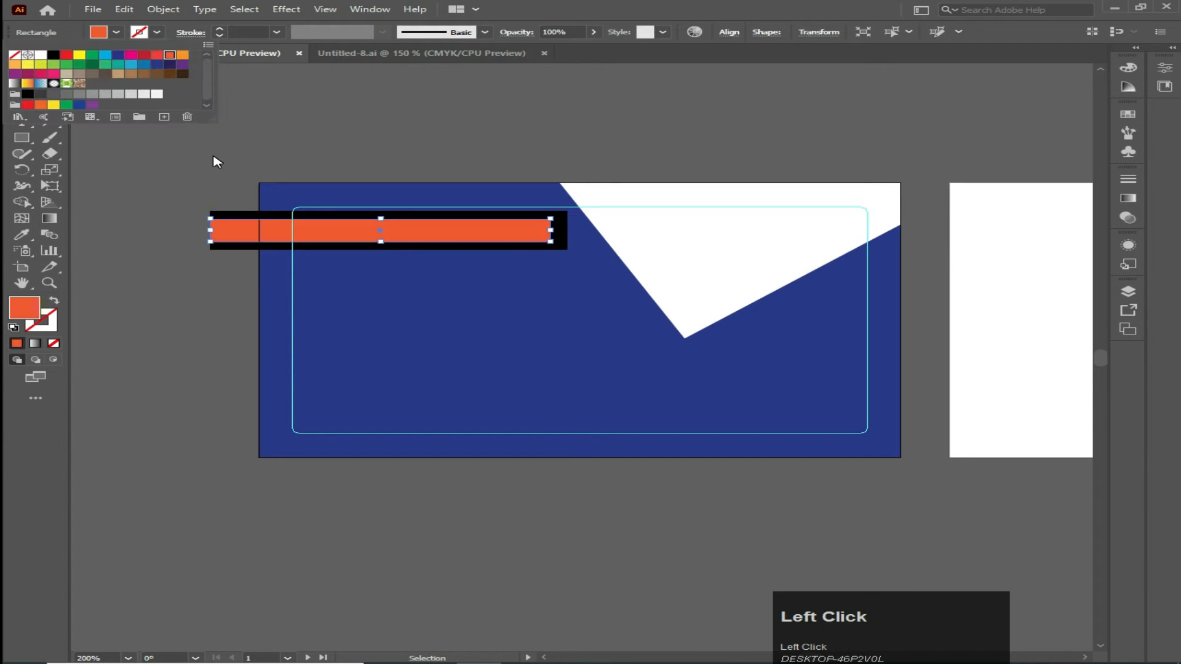
pyautogui.click(212, 158)
pyautogui.click(213, 158)
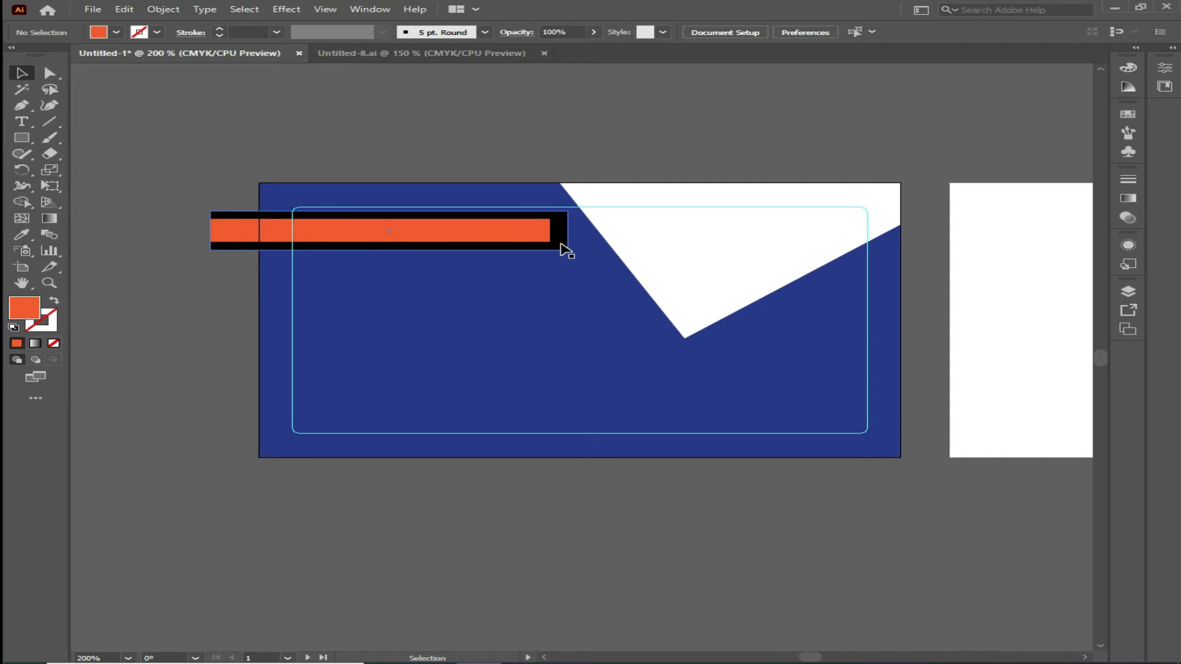
# Paste a copy of the black bar in front, rotate it parallel to the white notch's left edge and join it to the horizontal bar's right end.
pyautogui.click(559, 245)
pyautogui.click(125, 10)
pyautogui.click(138, 75)
pyautogui.click(125, 9)
pyautogui.click(161, 106)
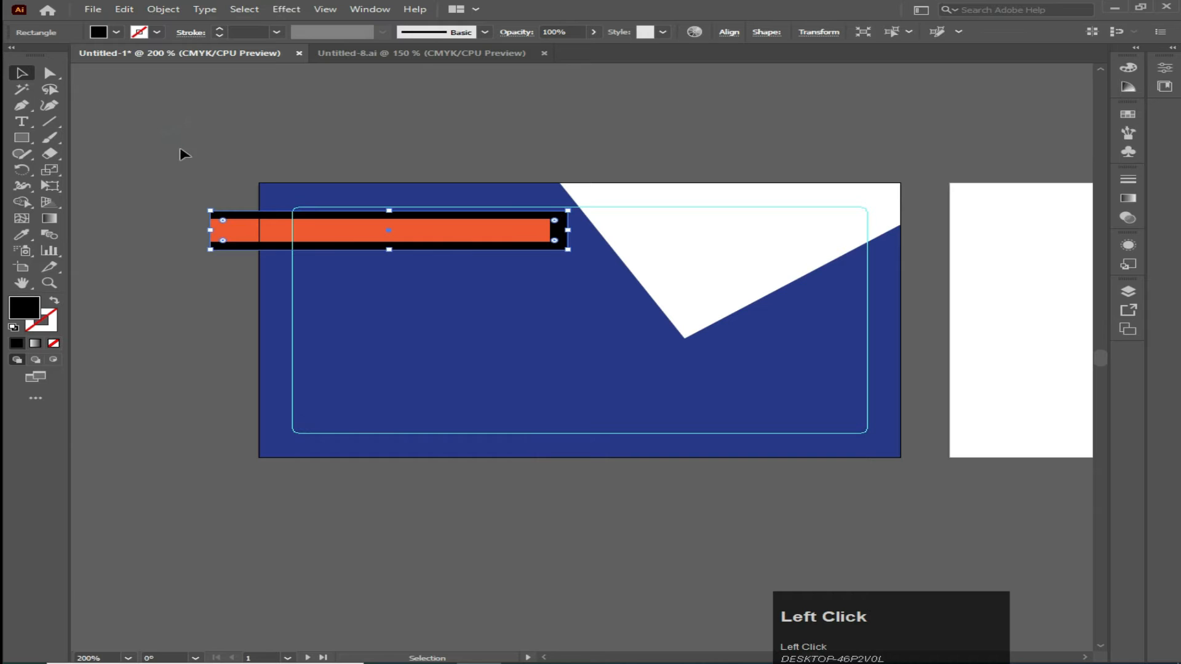
pyautogui.click(23, 170)
pyautogui.click(566, 211)
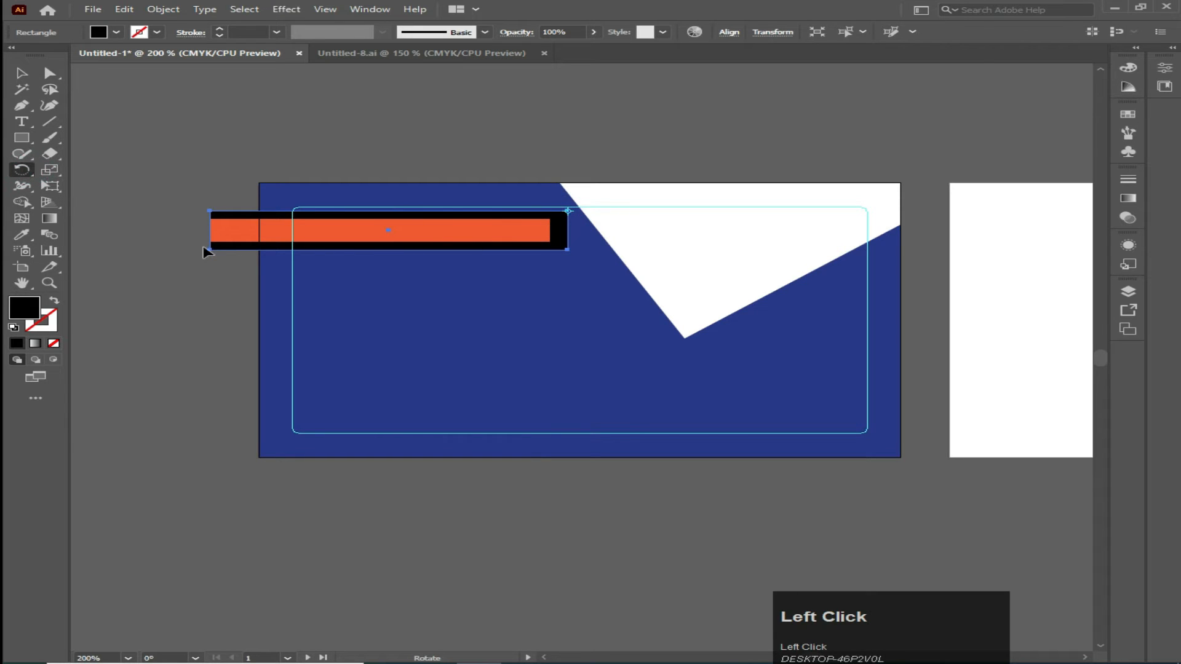
pyautogui.moveTo(222, 251); pyautogui.dragTo(708, 358)
pyautogui.press('v')
pyautogui.moveTo(820, 413); pyautogui.dragTo(729, 444)
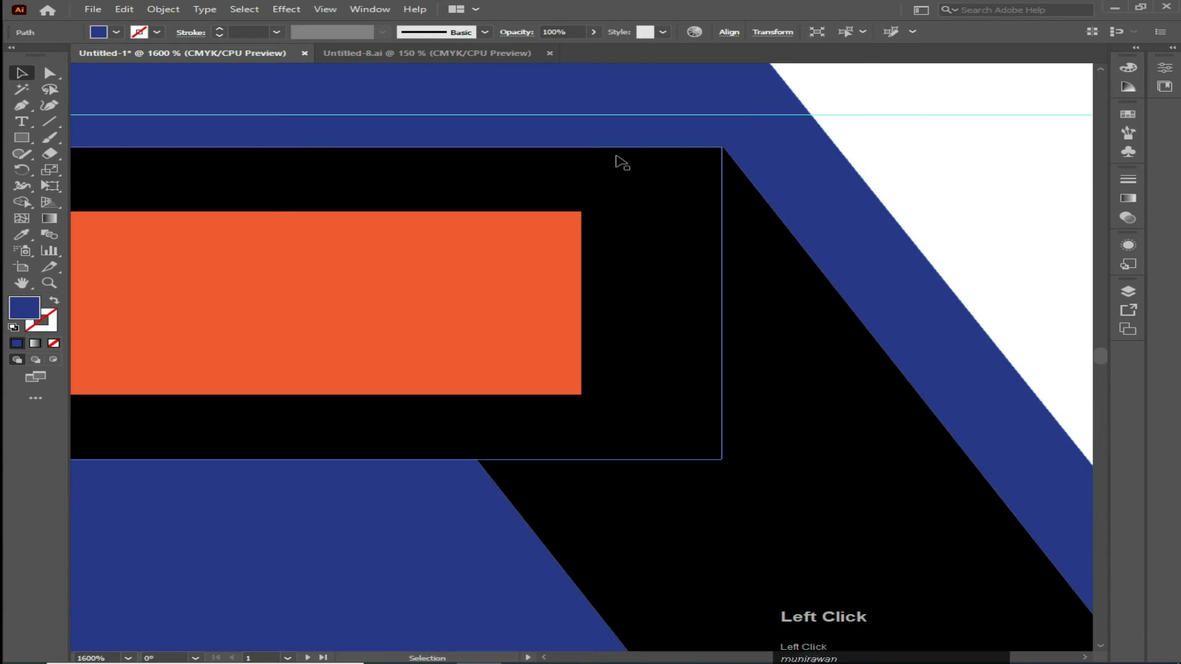
pyautogui.scroll(-5, 601, 161)
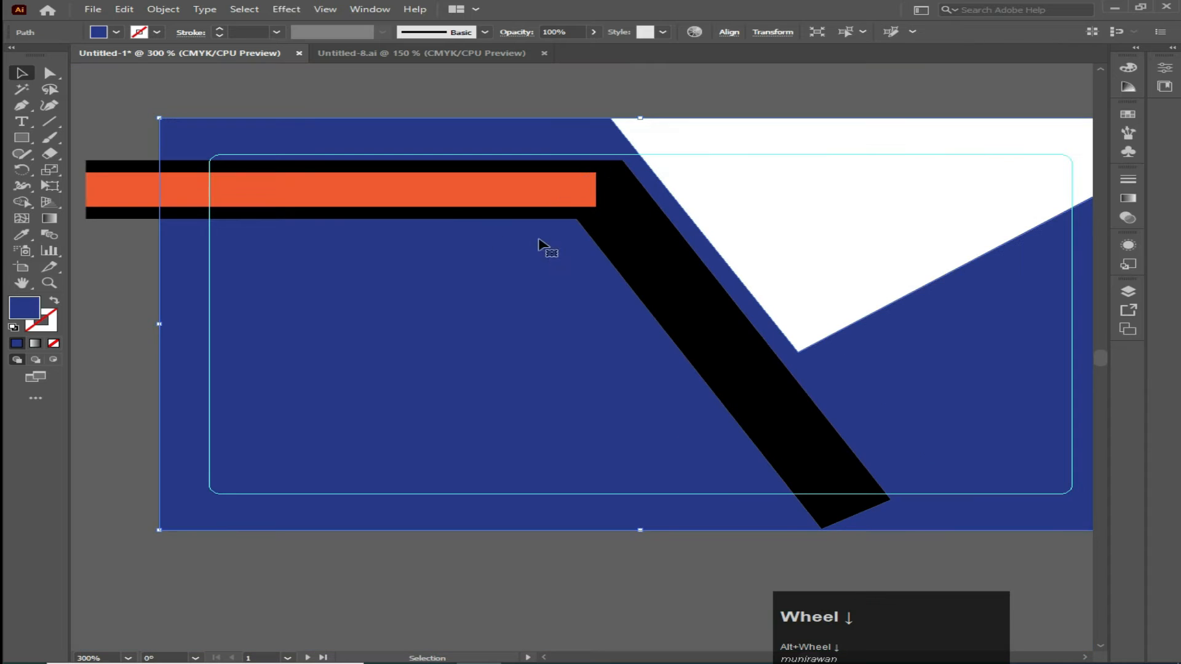
# Paste a copy of the horizontal orange bar in front of it.
pyautogui.click(424, 193)
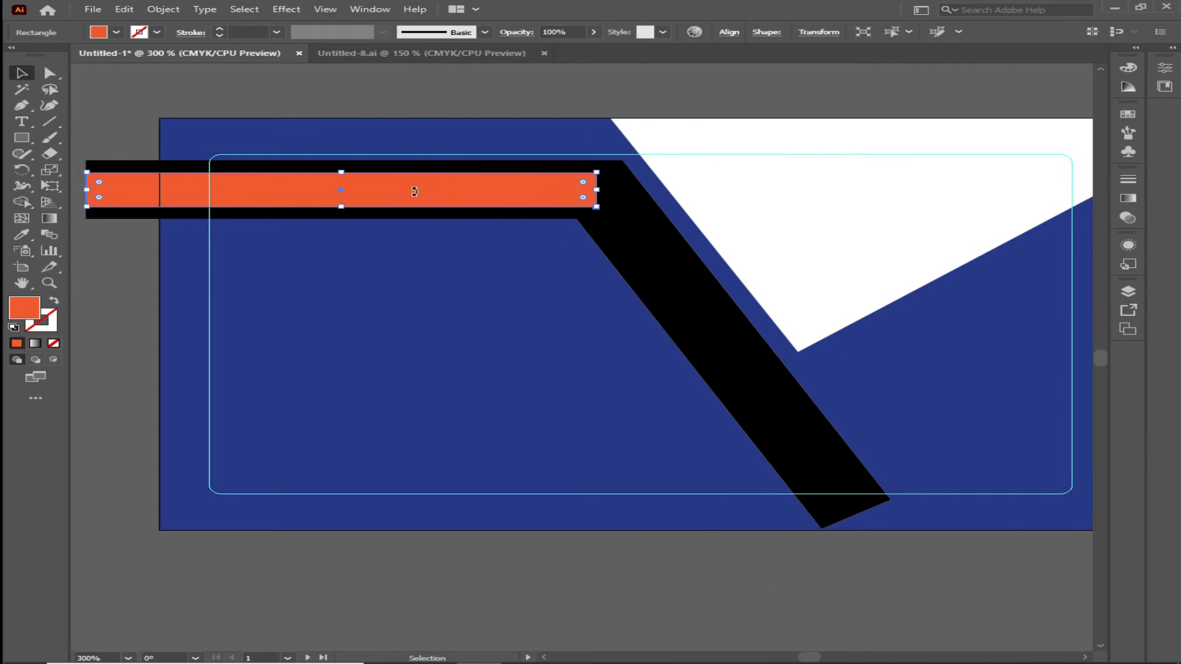
pyautogui.click(25, 75)
pyautogui.click(392, 197)
pyautogui.click(87, 84)
pyautogui.click(309, 193)
pyautogui.click(132, 9)
pyautogui.click(143, 74)
pyautogui.click(126, 9)
pyautogui.click(157, 101)
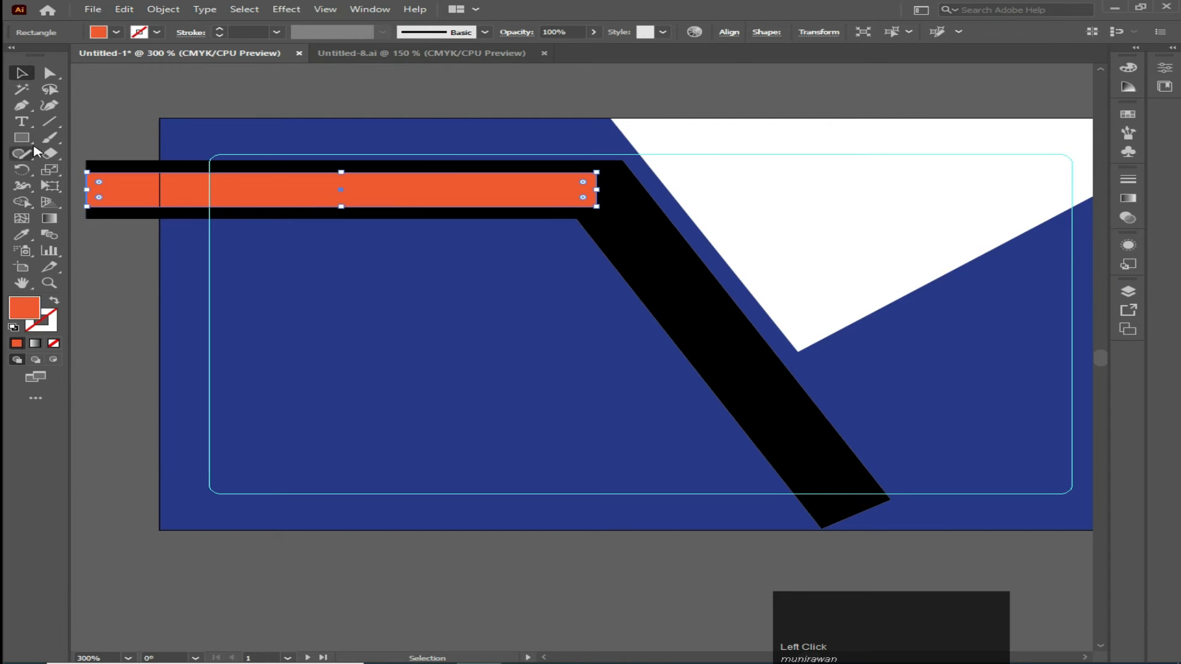
# Rotate the orange copy parallel to the diagonal black bar and place it inside that bar, its upper corner meeting the horizontal orange bar's end.
pyautogui.click(21, 170)
pyautogui.moveTo(135, 218); pyautogui.dragTo(760, 330)
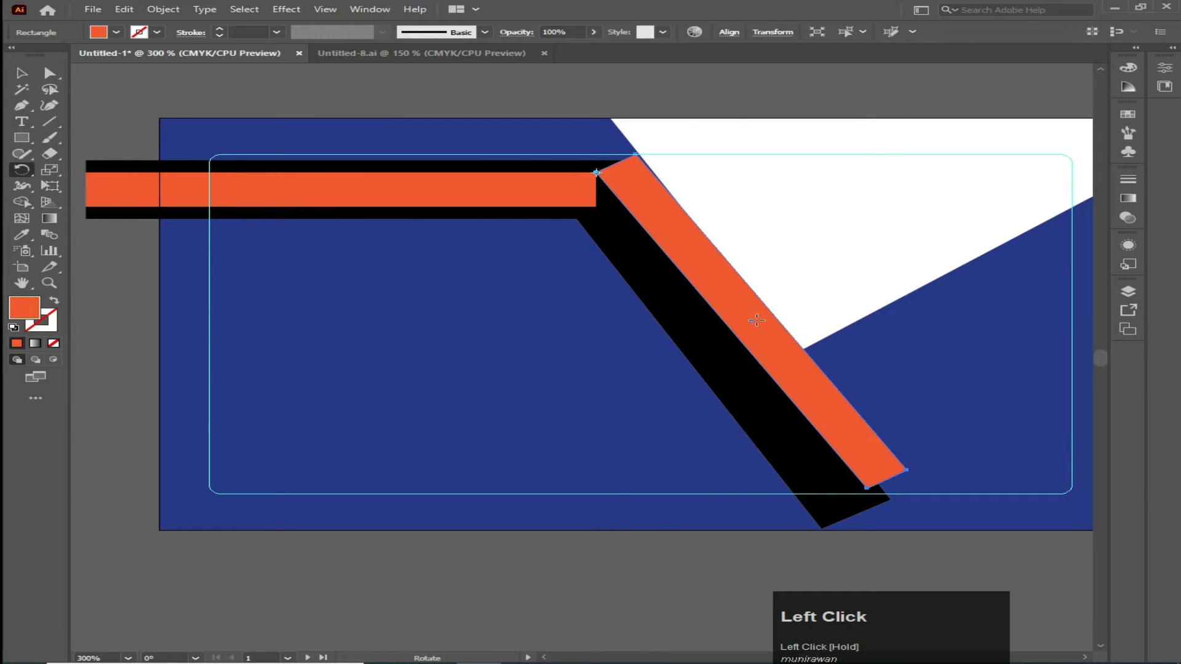
pyautogui.click(21, 72)
pyautogui.moveTo(725, 295); pyautogui.dragTo(653, 324)
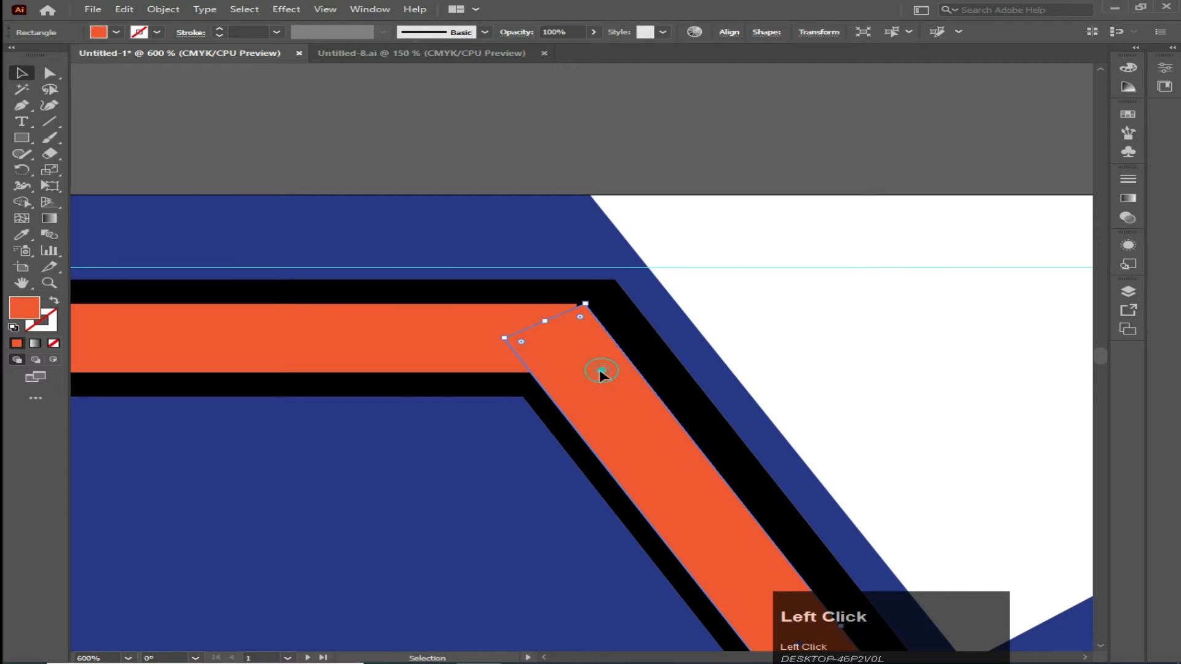
pyautogui.moveTo(600, 370); pyautogui.dragTo(596, 373)
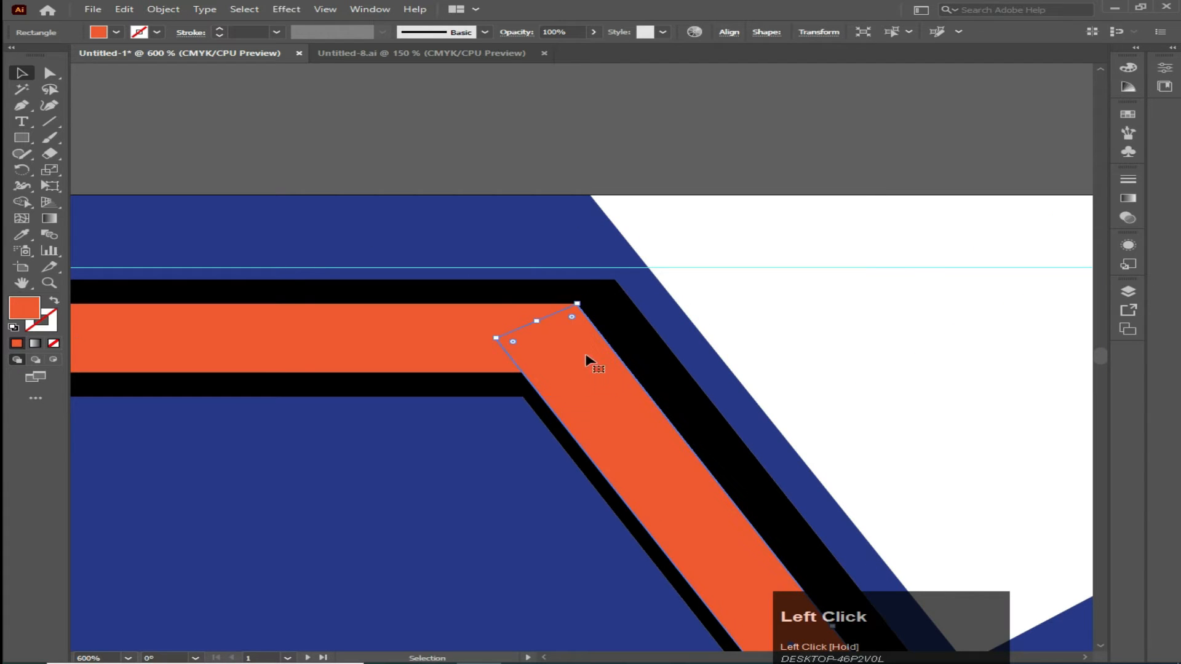
pyautogui.click(117, 34)
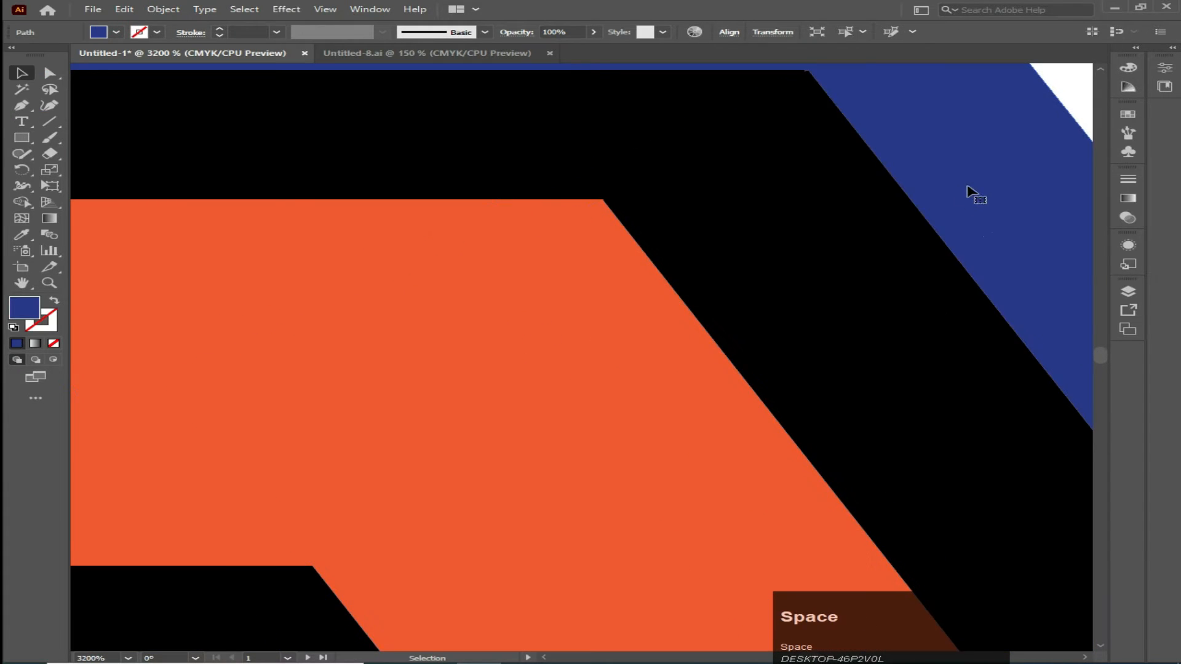
pyautogui.click(969, 185)
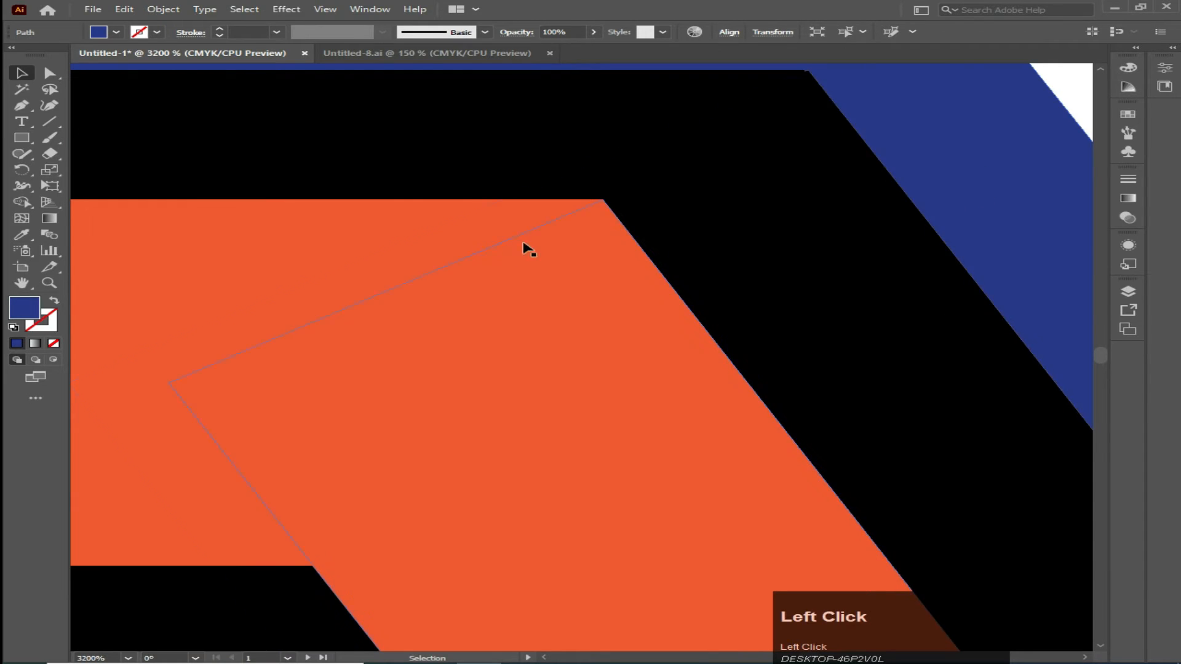
pyautogui.scroll(-5, 572, 238)
# Shorten the diagonal orange bar from its lower end so it stops above the white notch's lowest point.
pyautogui.click(716, 543)
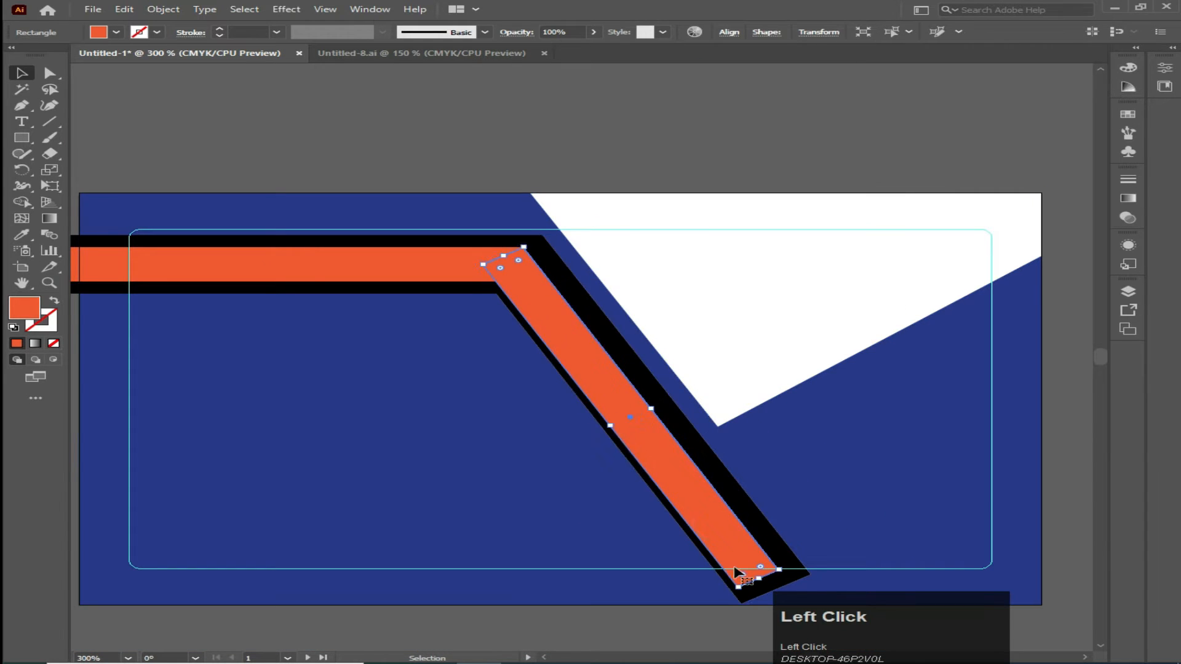
pyautogui.moveTo(759, 578); pyautogui.dragTo(668, 439)
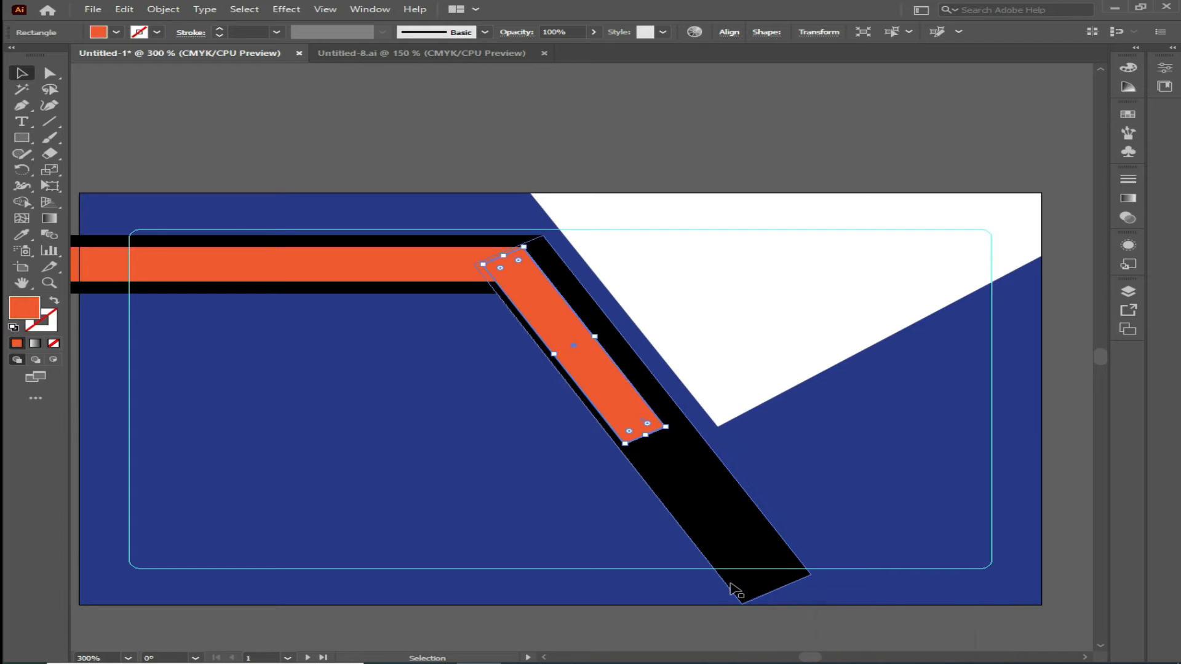
pyautogui.click(24, 75)
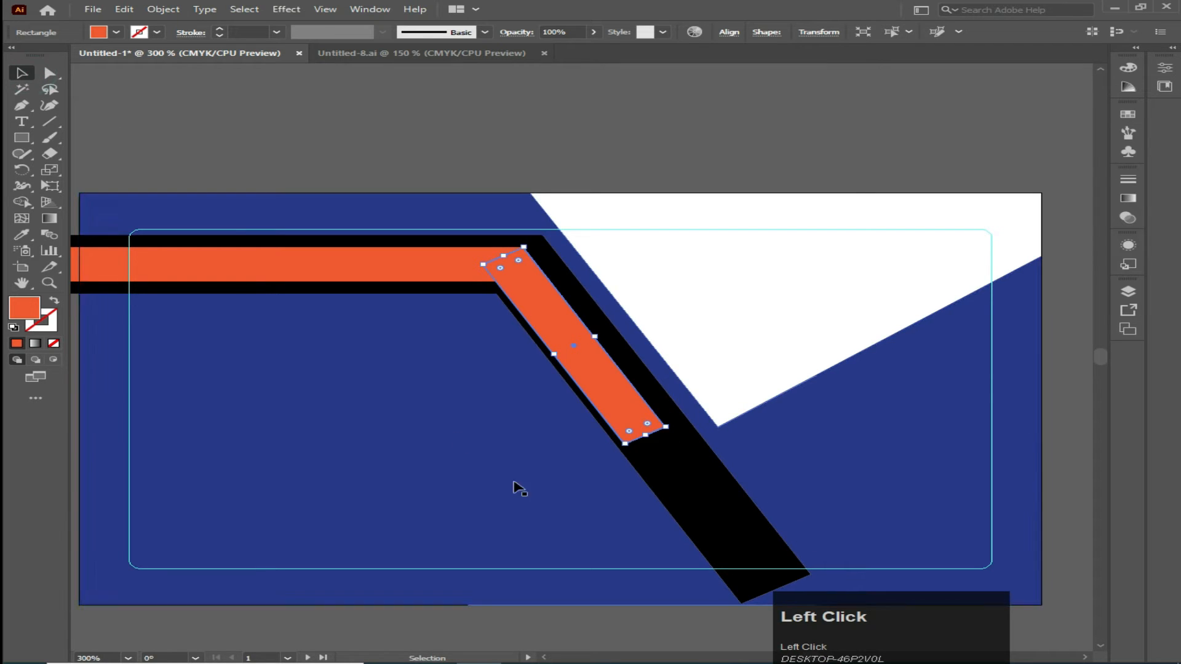
# Draw a closed Pen shape over the artboard's lower right area, its upper edge parallel to the notch and its left edge along the diagonal black bar.
pyautogui.press('space')
pyautogui.moveTo(338, 533); pyautogui.dragTo(316, 464)
pyautogui.click(22, 106)
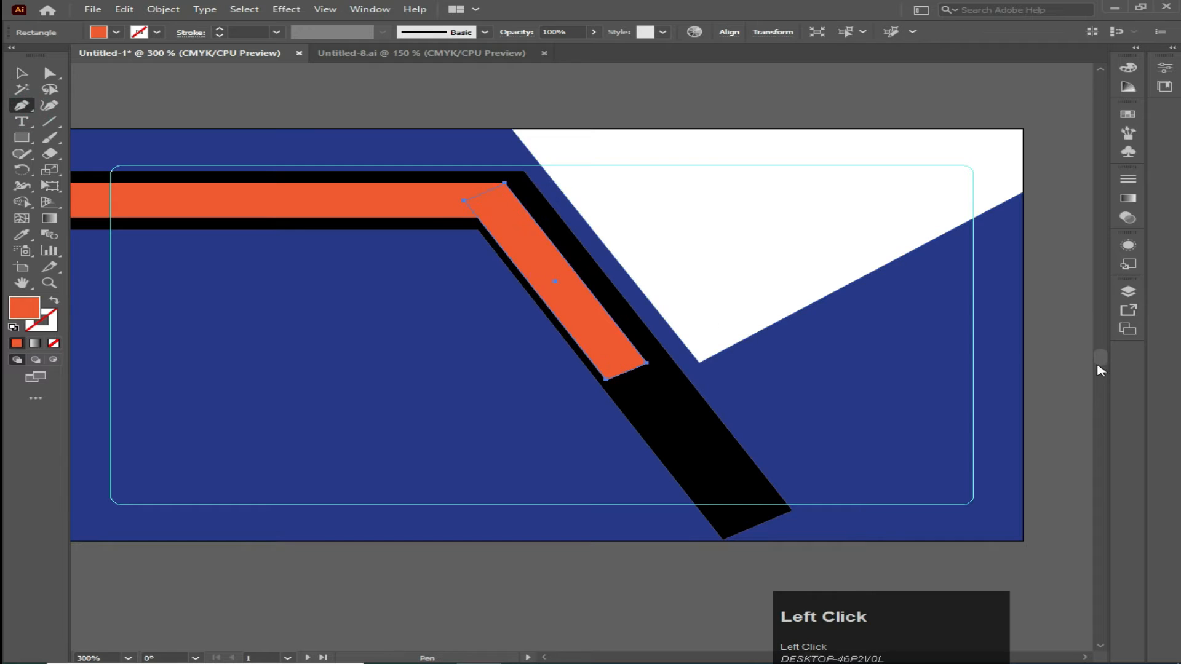
pyautogui.click(1037, 203)
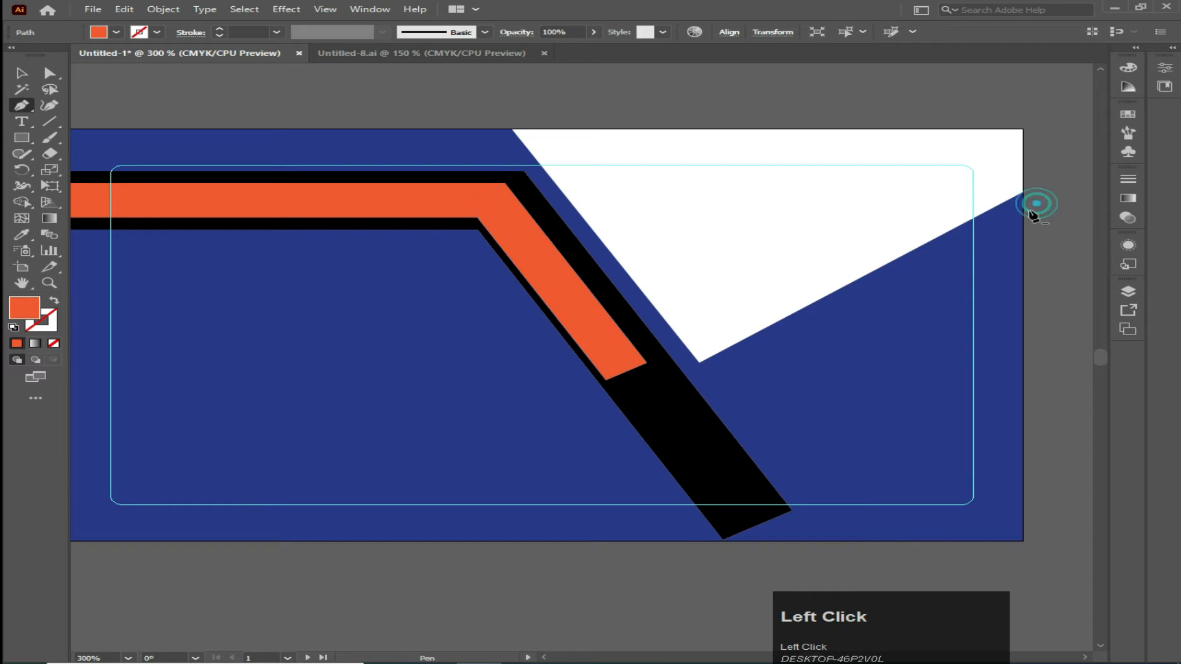
pyautogui.click(628, 421)
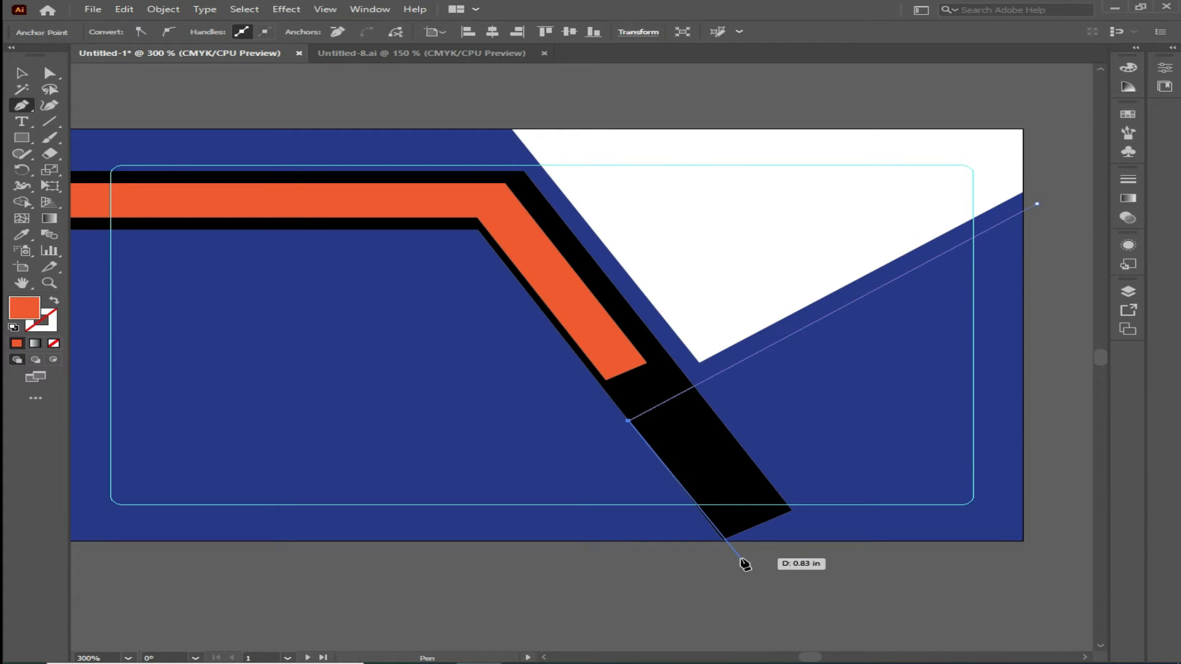
pyautogui.click(741, 558)
pyautogui.click(1043, 559)
pyautogui.click(1039, 207)
# Sample the black bar's color for the lower right Pen shape, then set its fill to dark gray 282526.
pyautogui.click(22, 73)
pyautogui.click(23, 235)
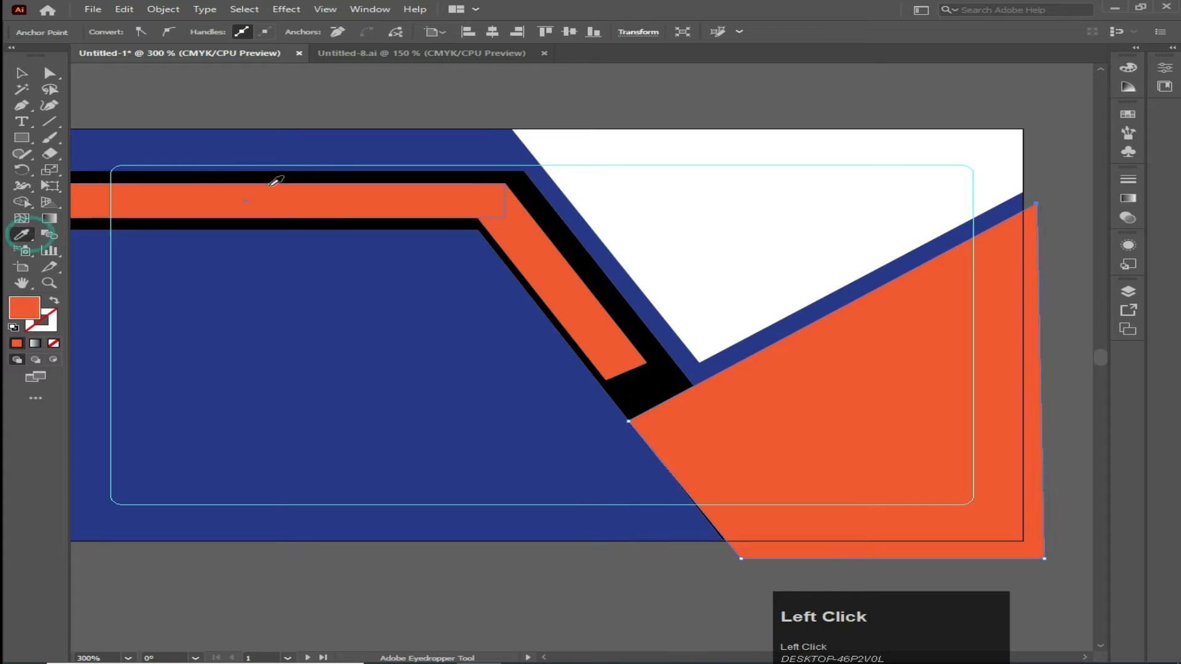
pyautogui.click(324, 176)
pyautogui.doubleClick(29, 303)
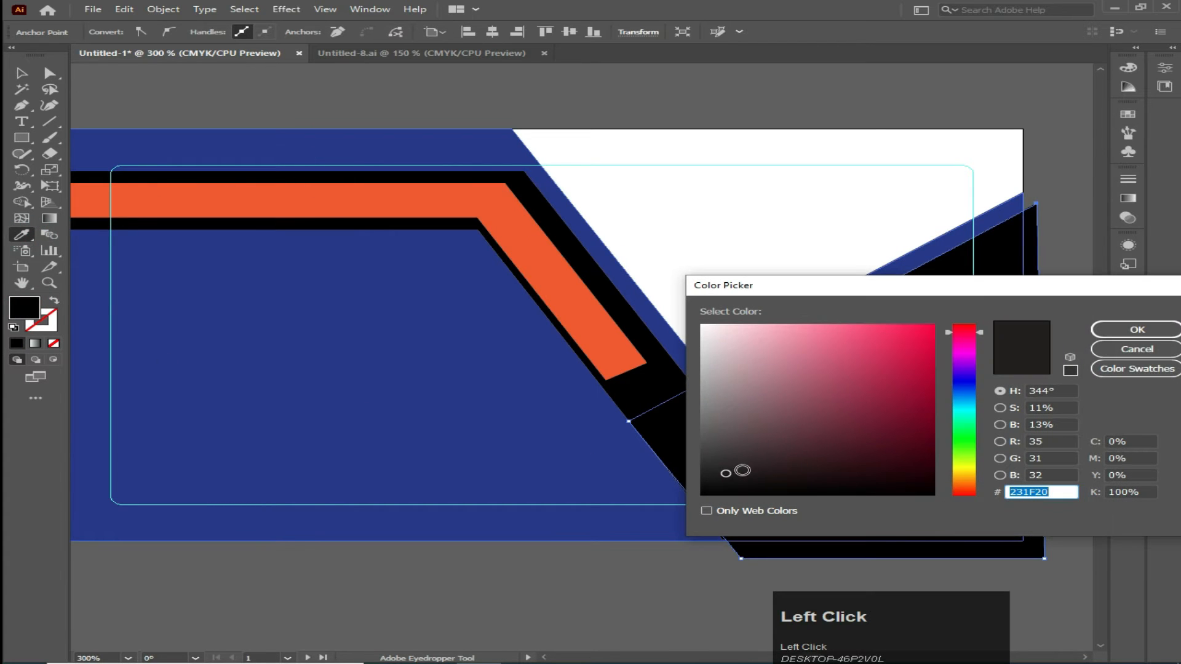
pyautogui.moveTo(726, 475); pyautogui.dragTo(719, 468)
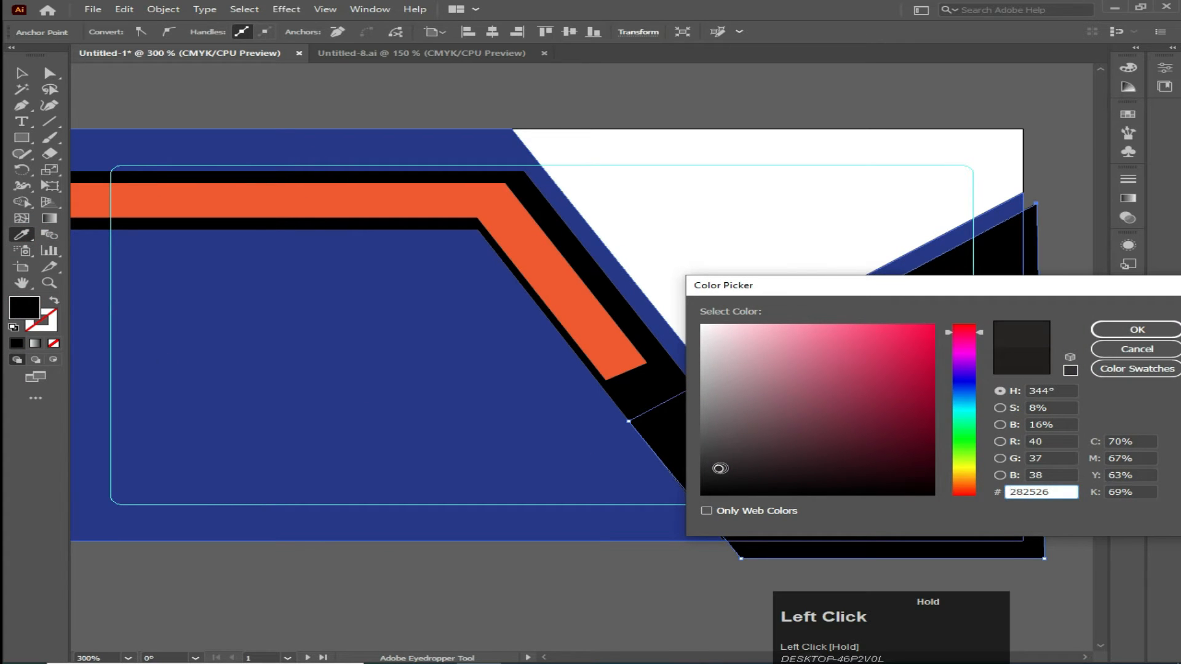
pyautogui.click(1137, 330)
pyautogui.click(25, 71)
pyautogui.click(258, 569)
# Set the diagonal black bar's fill to pure black 000000.
pyautogui.click(640, 390)
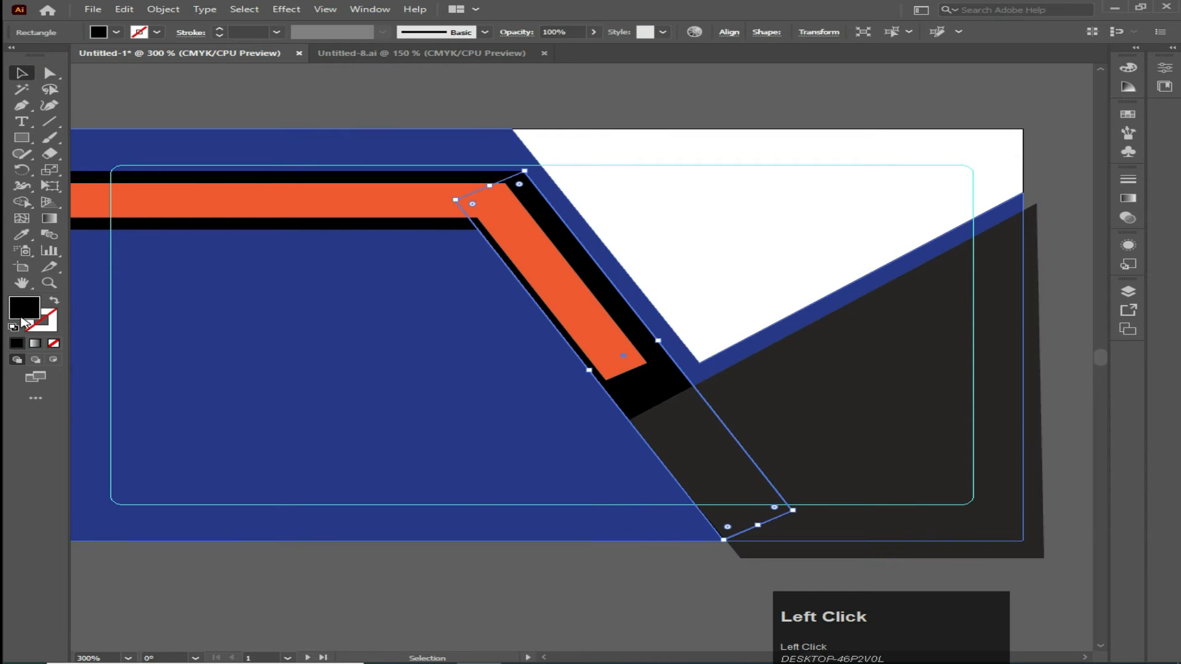
pyautogui.doubleClick(29, 309)
pyautogui.moveTo(728, 475); pyautogui.dragTo(710, 500)
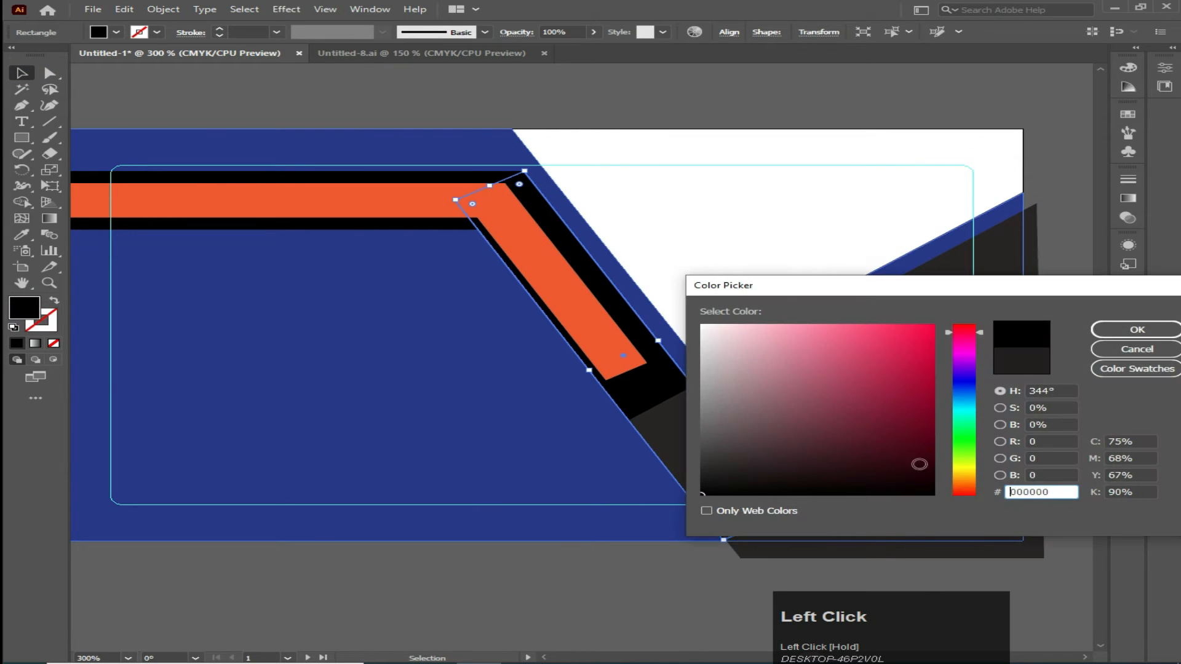
pyautogui.click(1138, 329)
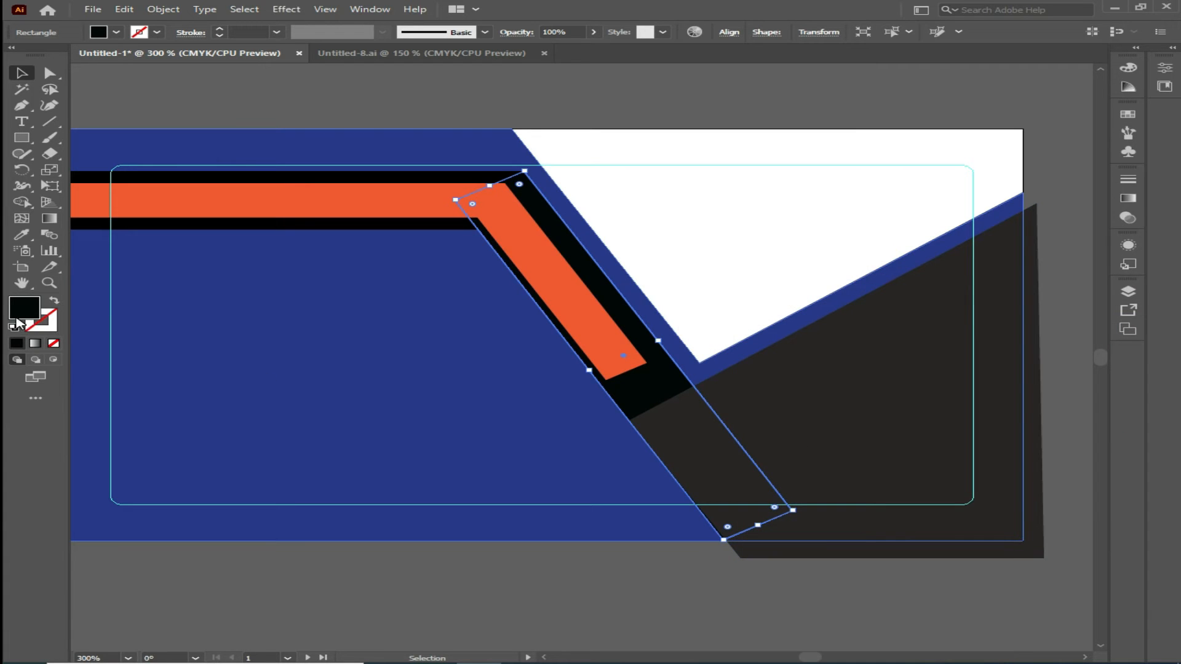
# Sample the diagonal bar's black for the lower right Pen shape, then lighten its fill slightly to a very dark gray.
pyautogui.click(804, 413)
pyautogui.click(21, 234)
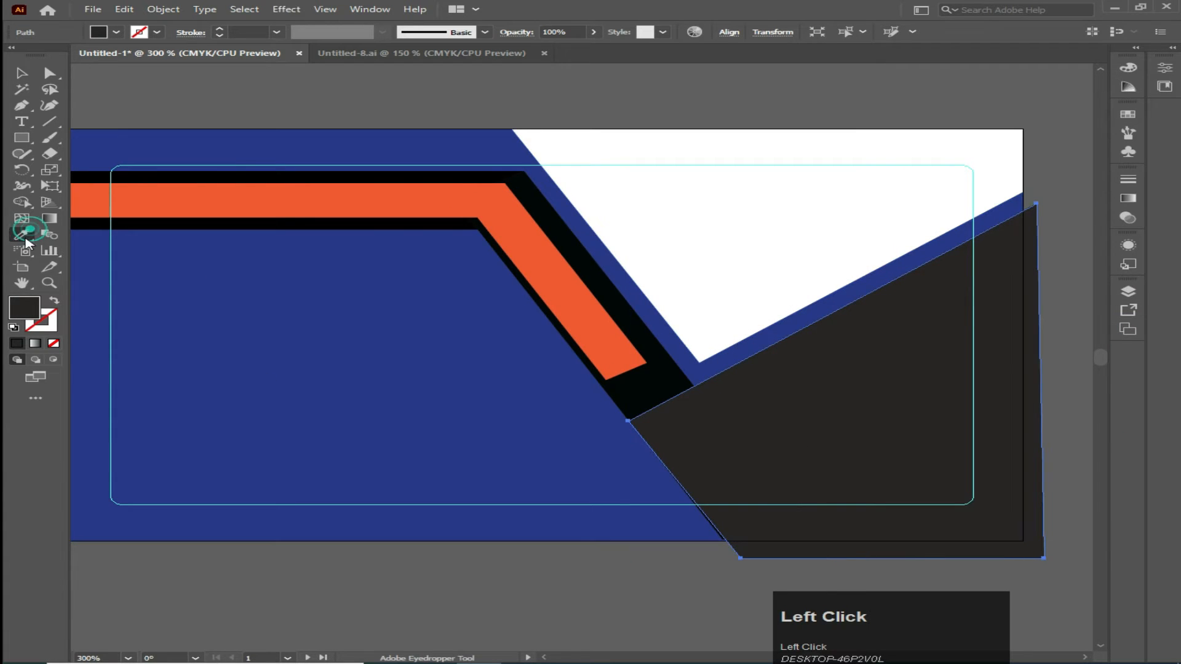
pyautogui.click(622, 309)
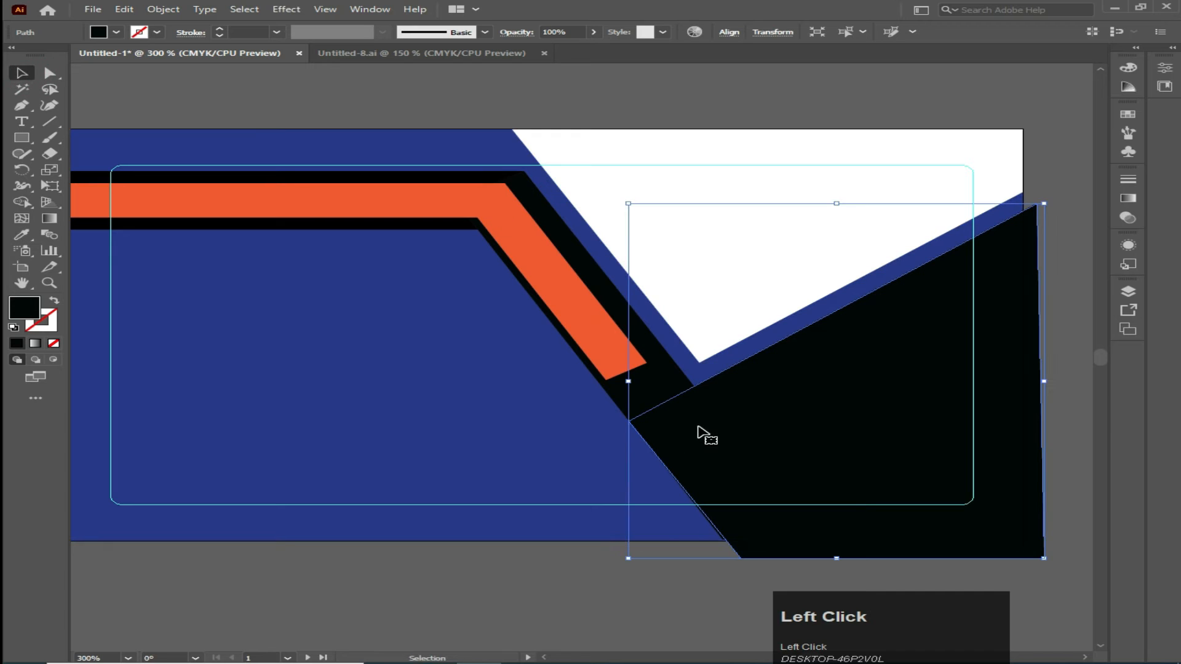
pyautogui.doubleClick(21, 308)
pyautogui.click(719, 484)
pyautogui.click(1138, 330)
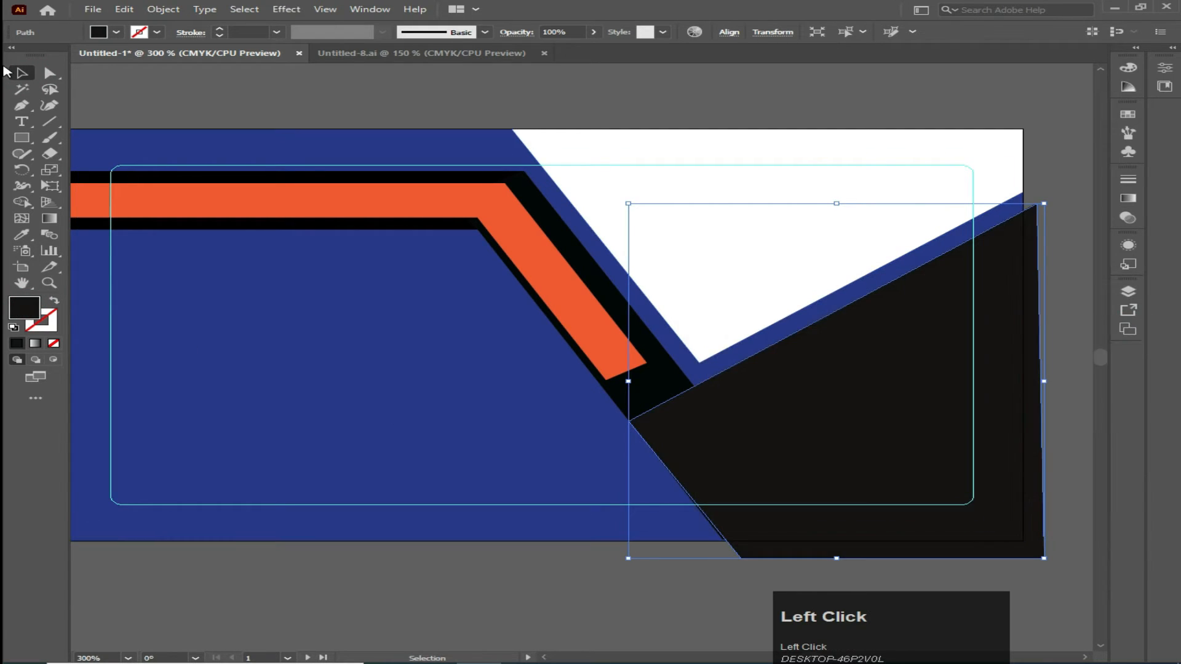
# Paste a copy of the diagonal orange bar in front of it.
pyautogui.scroll(-1, 401, 221)
pyautogui.click(492, 264)
pyautogui.click(123, 9)
pyautogui.click(146, 73)
pyautogui.click(125, 9)
pyautogui.click(154, 108)
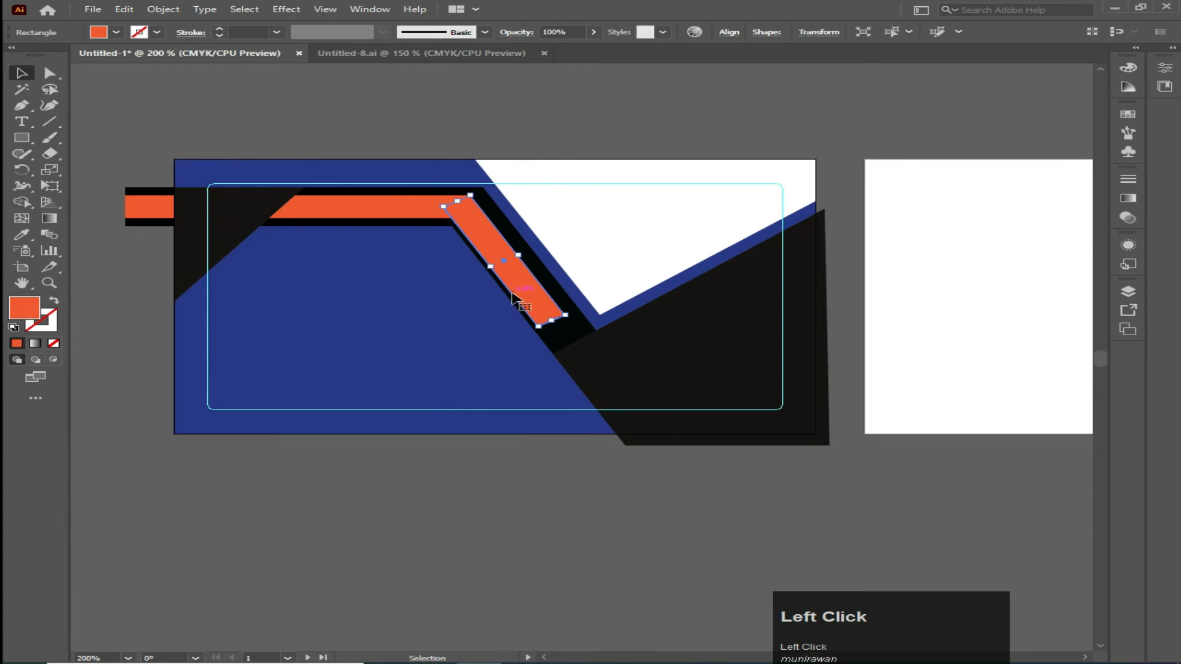
# Rotate the new orange copy about the diagonal bar's lower end so it rises to the right along the notch, and bring it to the front.
pyautogui.click(22, 170)
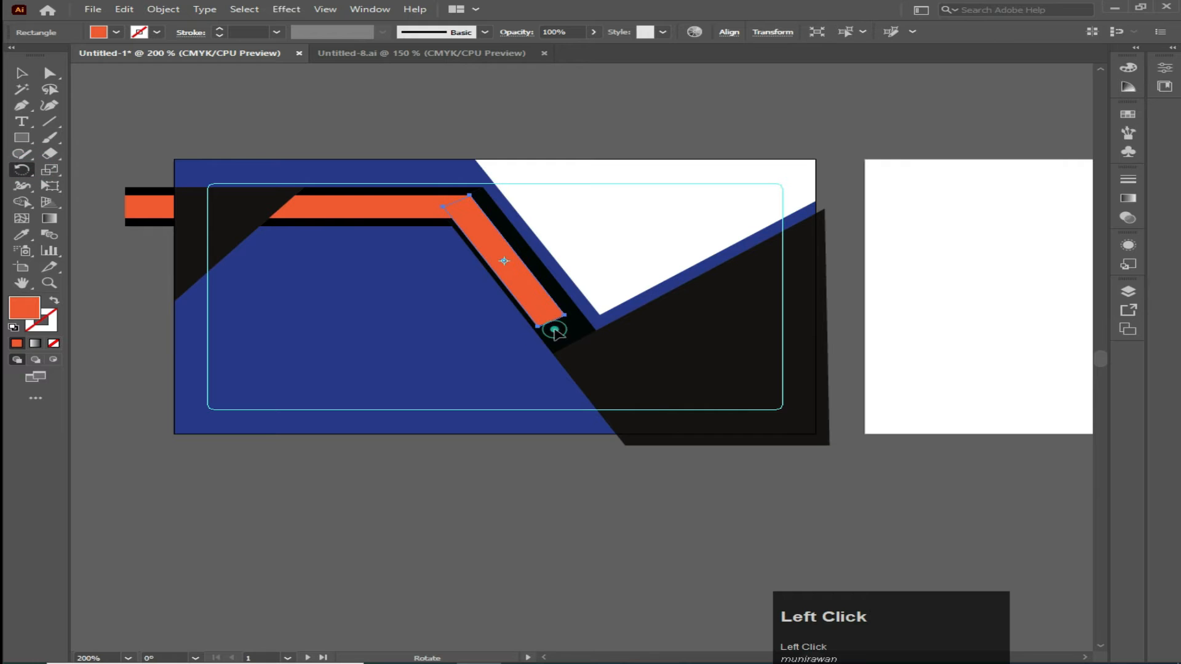
pyautogui.moveTo(466, 225); pyautogui.dragTo(640, 302)
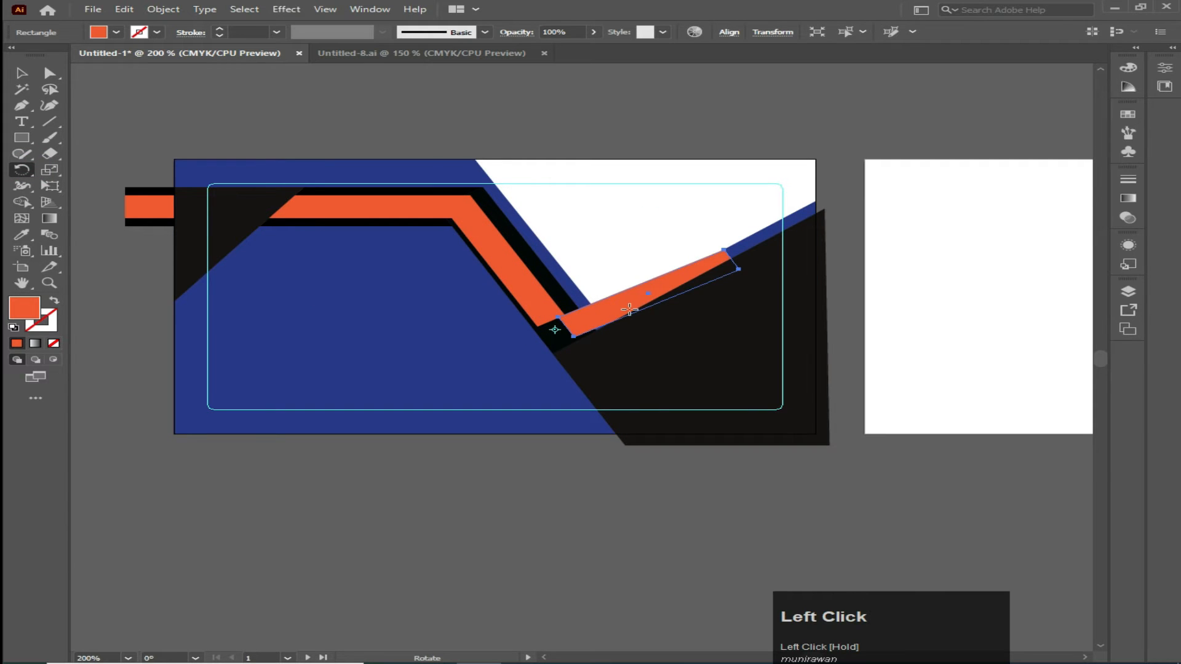
pyautogui.rightClick(630, 310)
pyautogui.moveTo(689, 553)
pyautogui.click(874, 551)
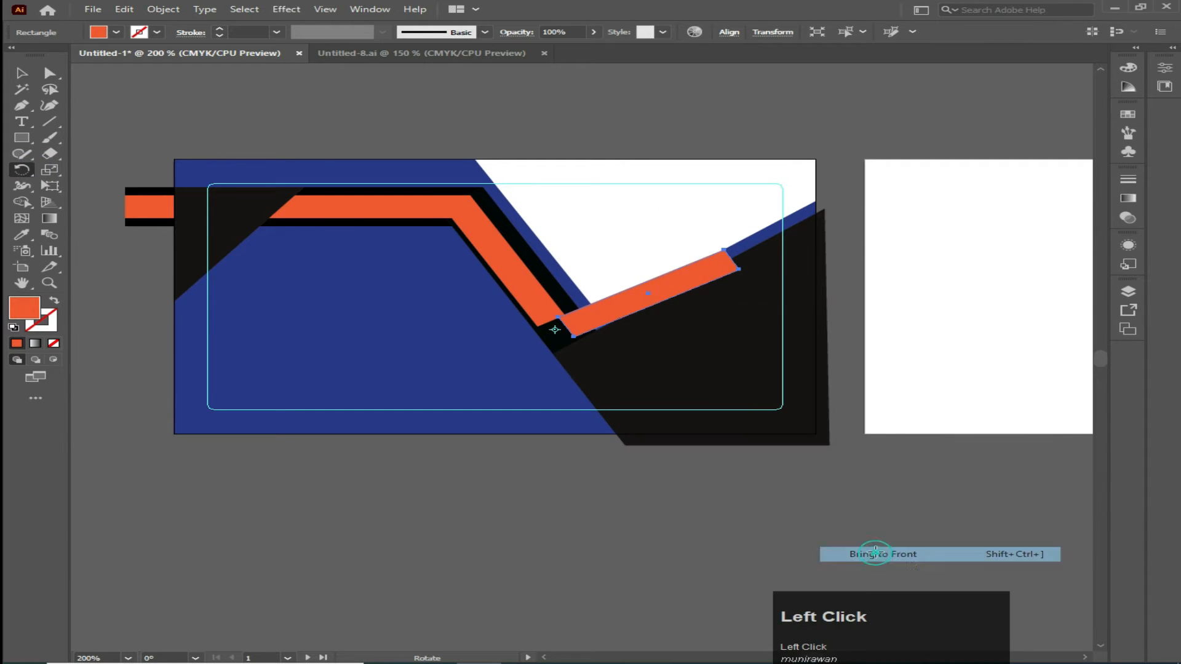
# Move the rising orange bar down onto the lower right dark shape and rotate it roughly parallel to that shape's upper edge.
pyautogui.click(25, 75)
pyautogui.click(474, 519)
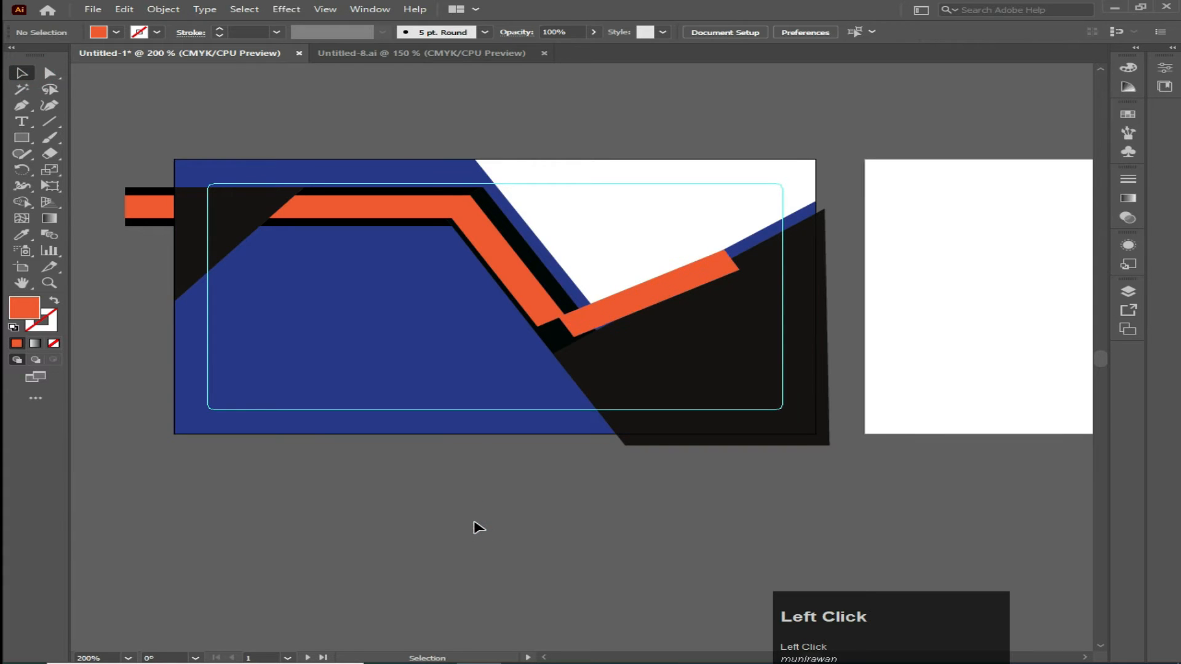
pyautogui.scroll(2, 473, 519)
pyautogui.moveTo(474, 520); pyautogui.dragTo(258, 649)
pyautogui.moveTo(434, 284); pyautogui.dragTo(452, 372)
pyautogui.moveTo(738, 214); pyautogui.dragTo(730, 203)
pyautogui.hotkey('ctrl', 'z')
pyautogui.click(703, 263)
pyautogui.moveTo(596, 296); pyautogui.dragTo(586, 293)
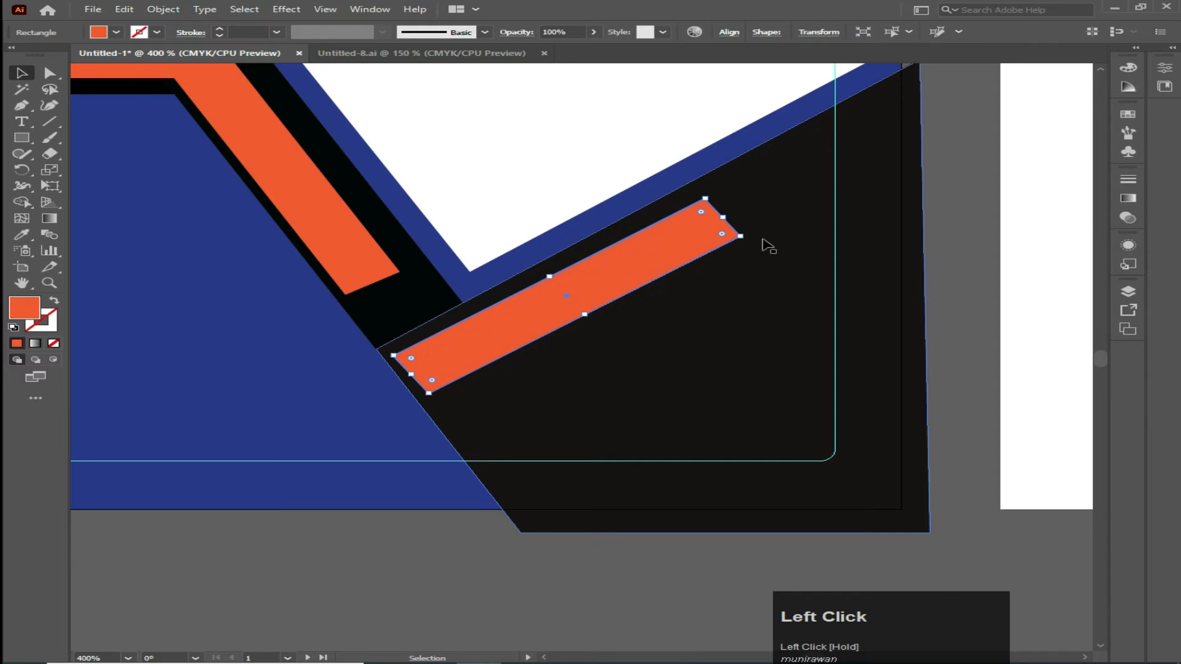
pyautogui.moveTo(749, 234); pyautogui.dragTo(752, 244)
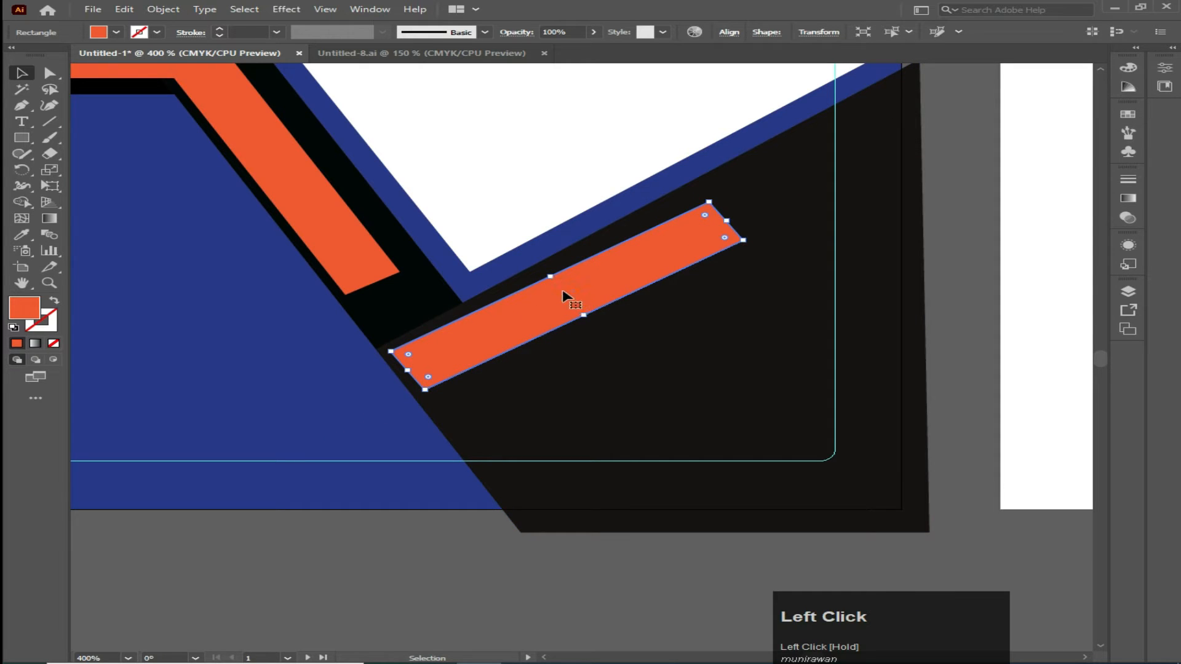
pyautogui.moveTo(548, 303); pyautogui.dragTo(545, 304)
# Stretch the rising orange bar past the artboard's right edge and fine-tune its rotation and position along the dark shape's upper edge.
pyautogui.moveTo(724, 221); pyautogui.dragTo(962, 113)
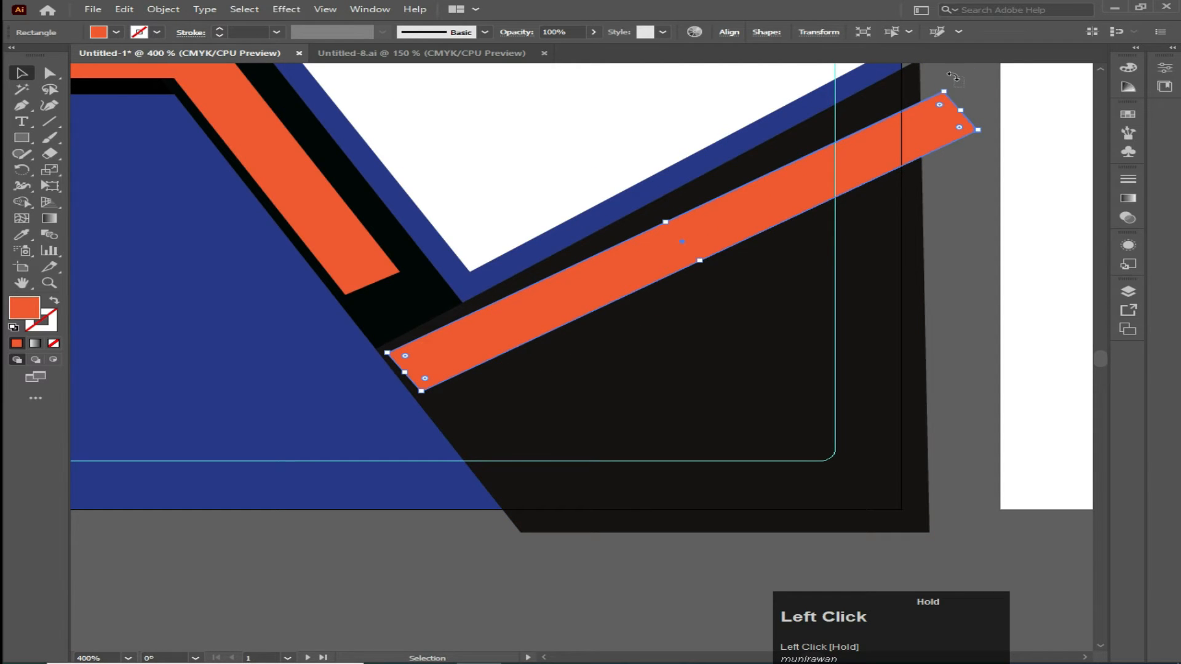
pyautogui.scroll(2, 959, 87)
pyautogui.moveTo(946, 129); pyautogui.dragTo(940, 119)
pyautogui.moveTo(629, 315); pyautogui.dragTo(630, 310)
pyautogui.click(970, 265)
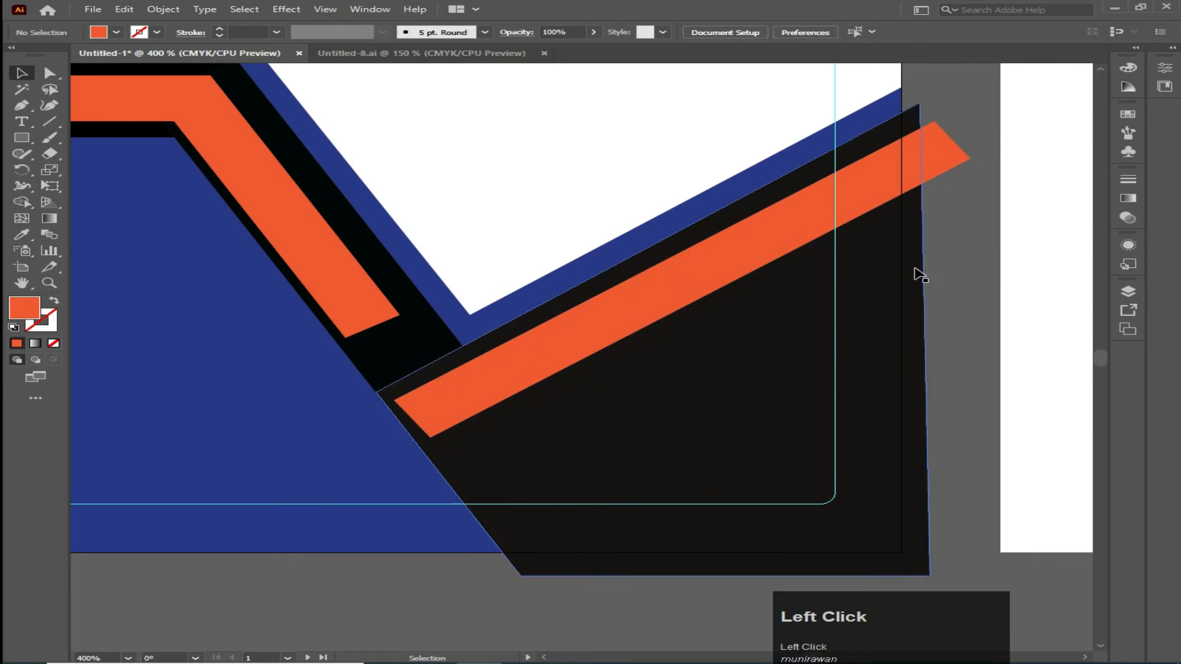
pyautogui.scroll(-1, 395, 301)
# Extend the descending orange bar by moving its two lower corner anchors further down along the black band.
pyautogui.click(390, 311)
pyautogui.press('a')
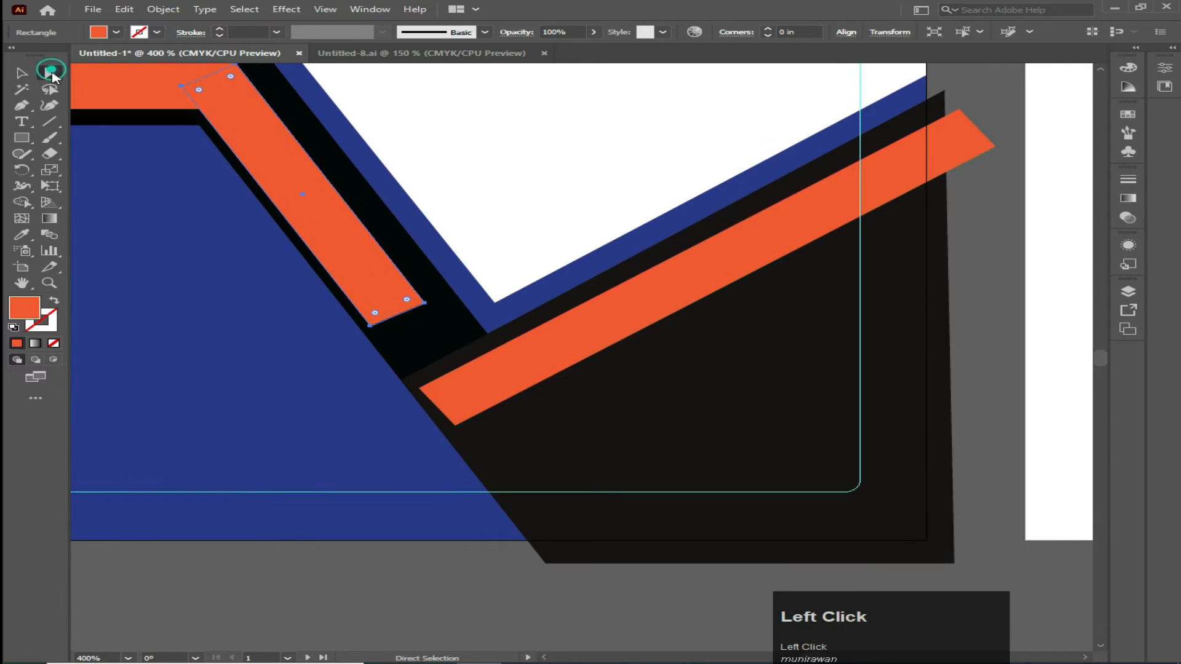
pyautogui.click(371, 325)
pyautogui.keyDown('shift'); pyautogui.click(426, 303); pyautogui.keyUp('shift')
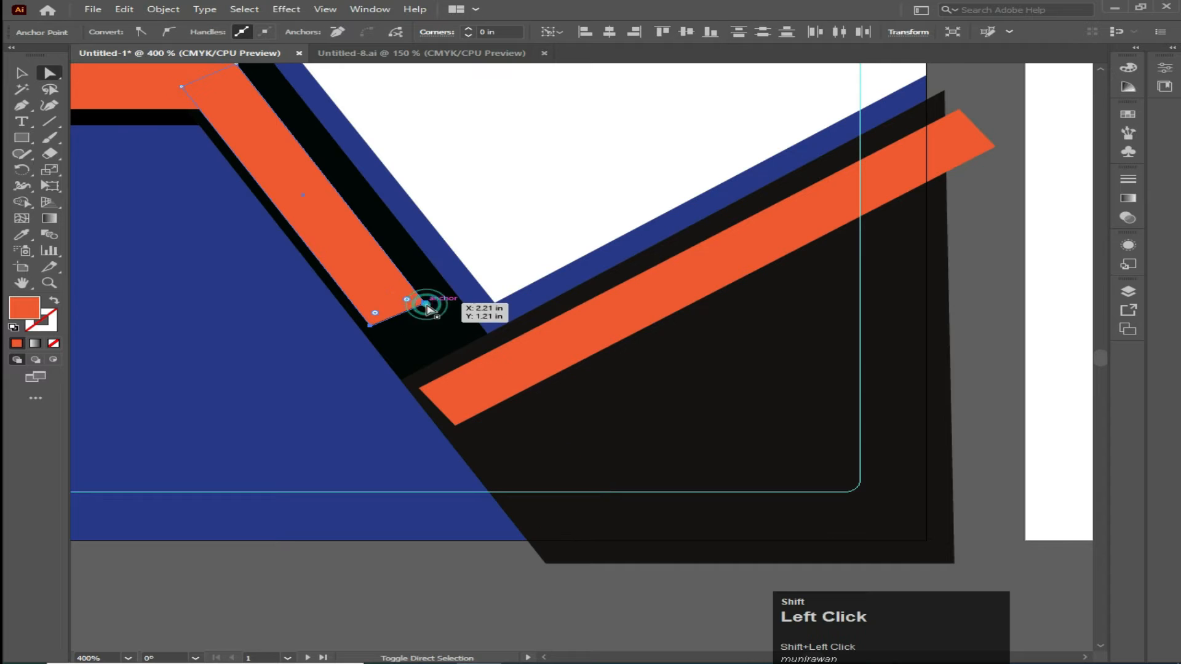
pyautogui.moveTo(397, 314); pyautogui.dragTo(412, 336)
pyautogui.press('v')
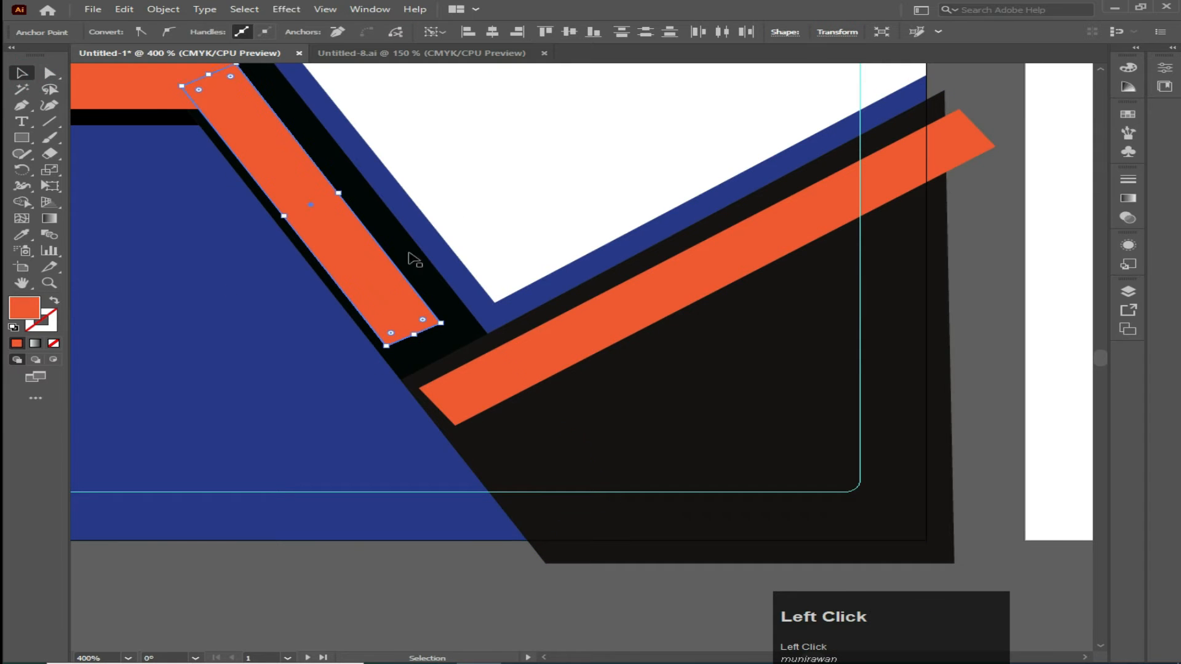
pyautogui.click(485, 179)
# Select all first-artboard artwork and use Shape Builder to remove the areas outside the larger rounded rectangle.
pyautogui.scroll(3, 397, 403)
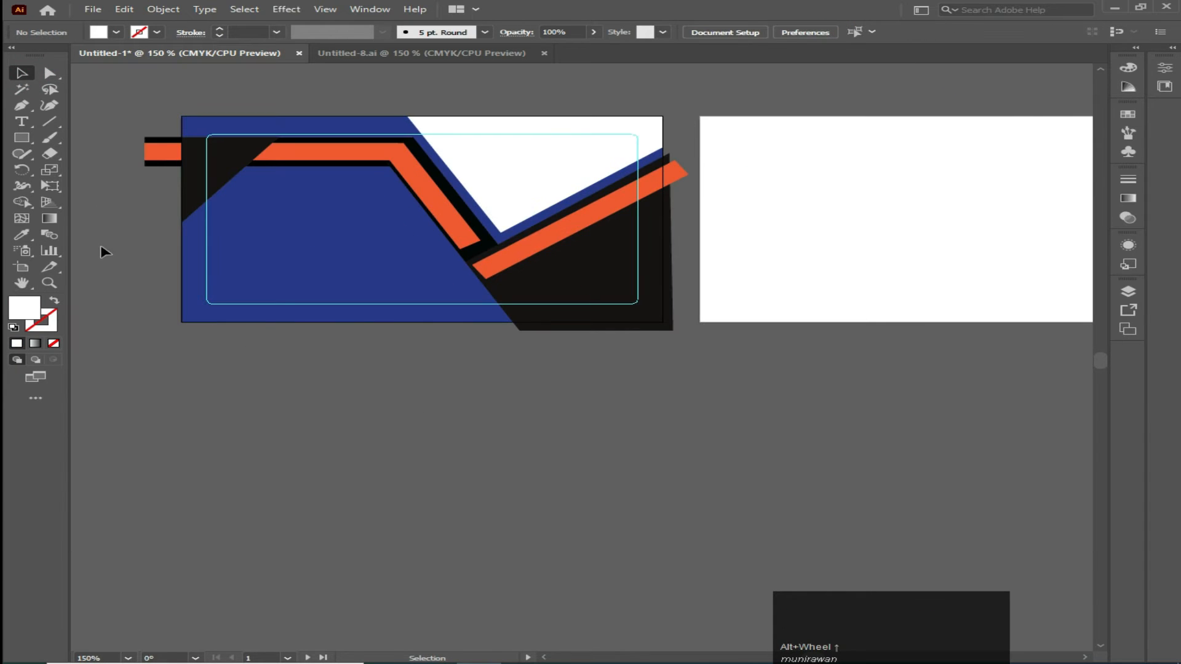
pyautogui.moveTo(111, 90); pyautogui.dragTo(677, 426)
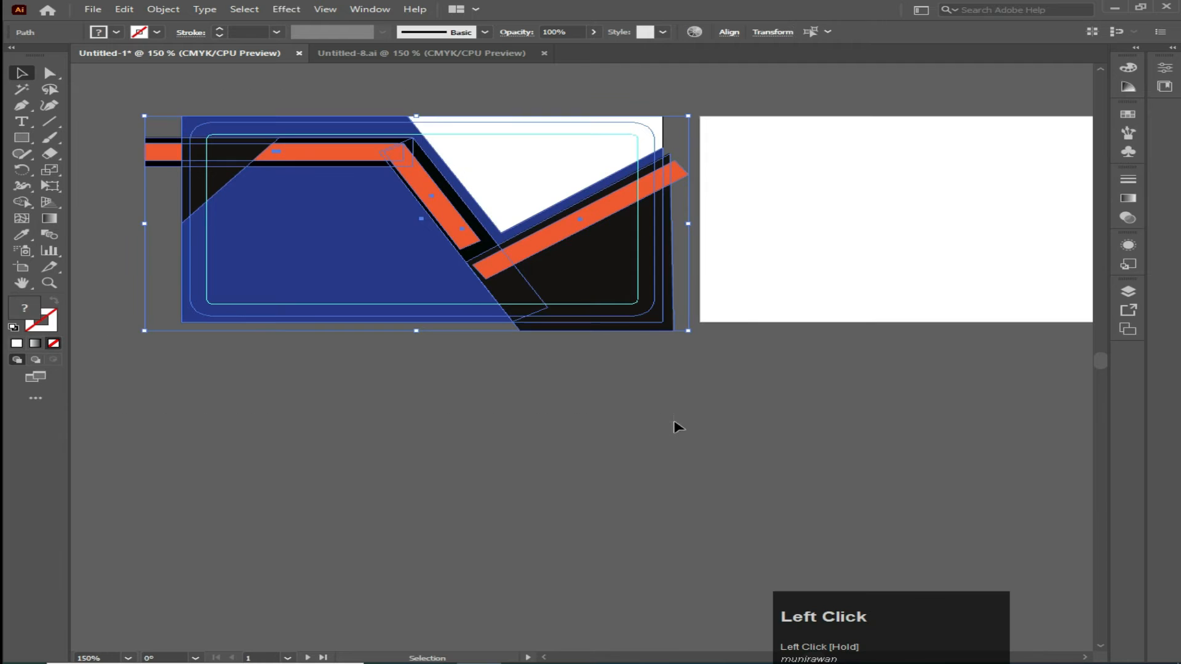
pyautogui.hotkey('shift', 'm')
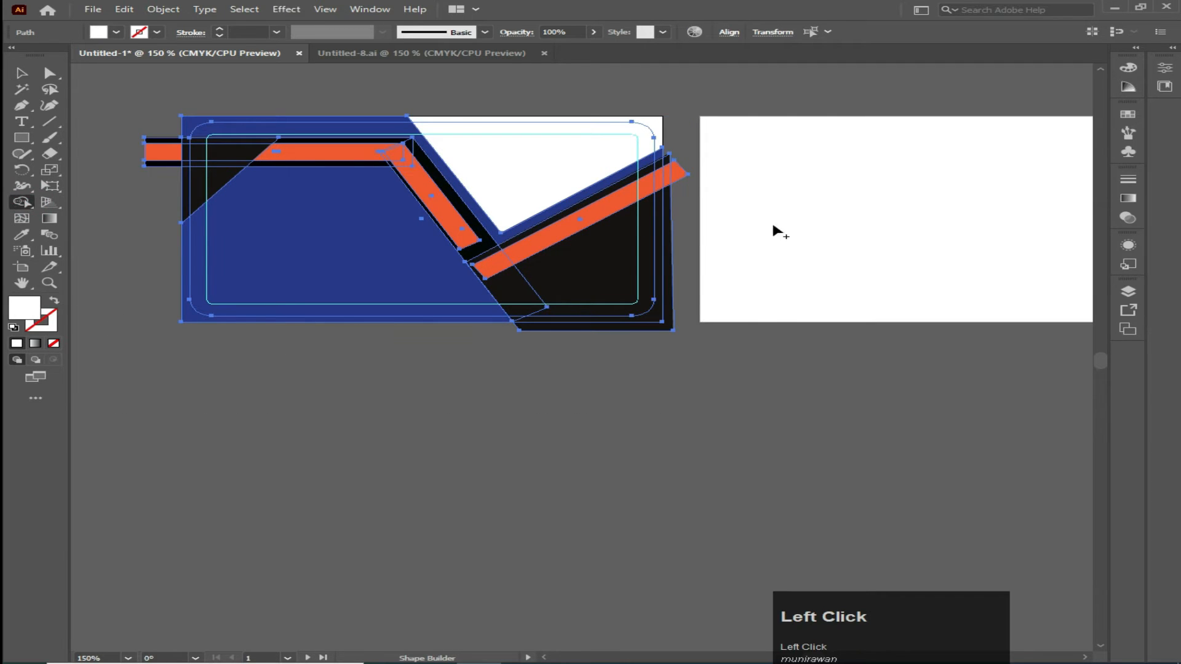
pyautogui.scroll(1, 723, 428)
pyautogui.moveTo(659, 401); pyautogui.dragTo(761, 518)
pyautogui.moveTo(745, 168)
pyautogui.mouseDown()
pyautogui.moveTo(748, 234)
pyautogui.moveTo(775, 200)
pyautogui.mouseUp()
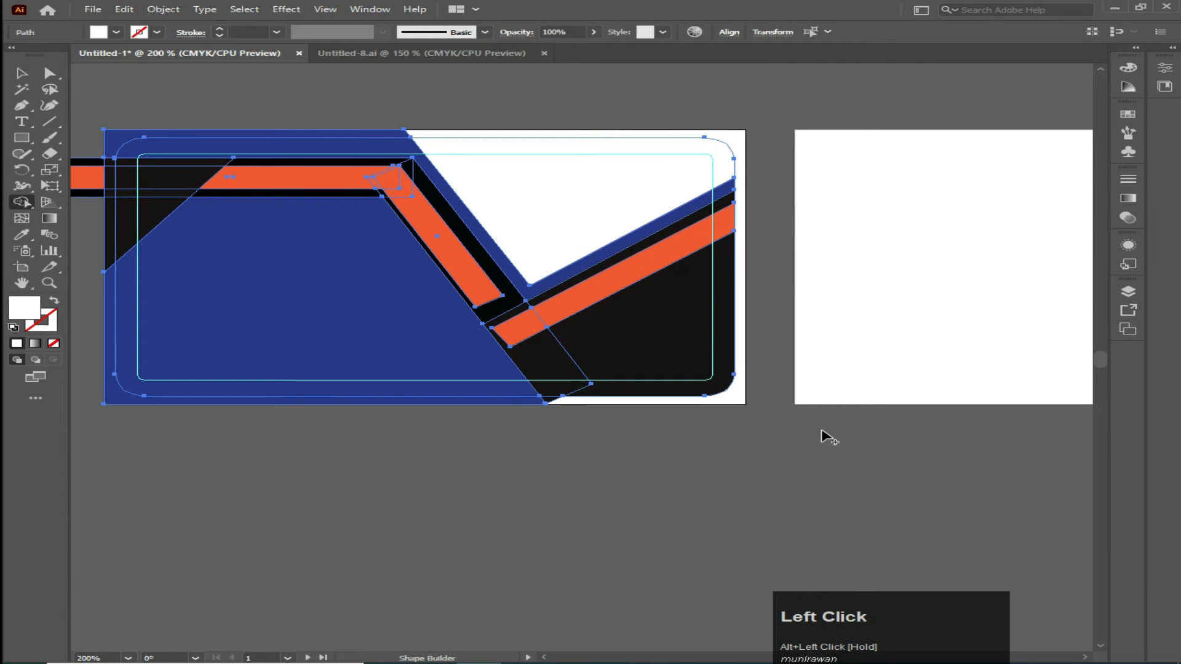
pyautogui.moveTo(606, 408); pyautogui.dragTo(480, 403)
pyautogui.moveTo(105, 117); pyautogui.dragTo(112, 271)
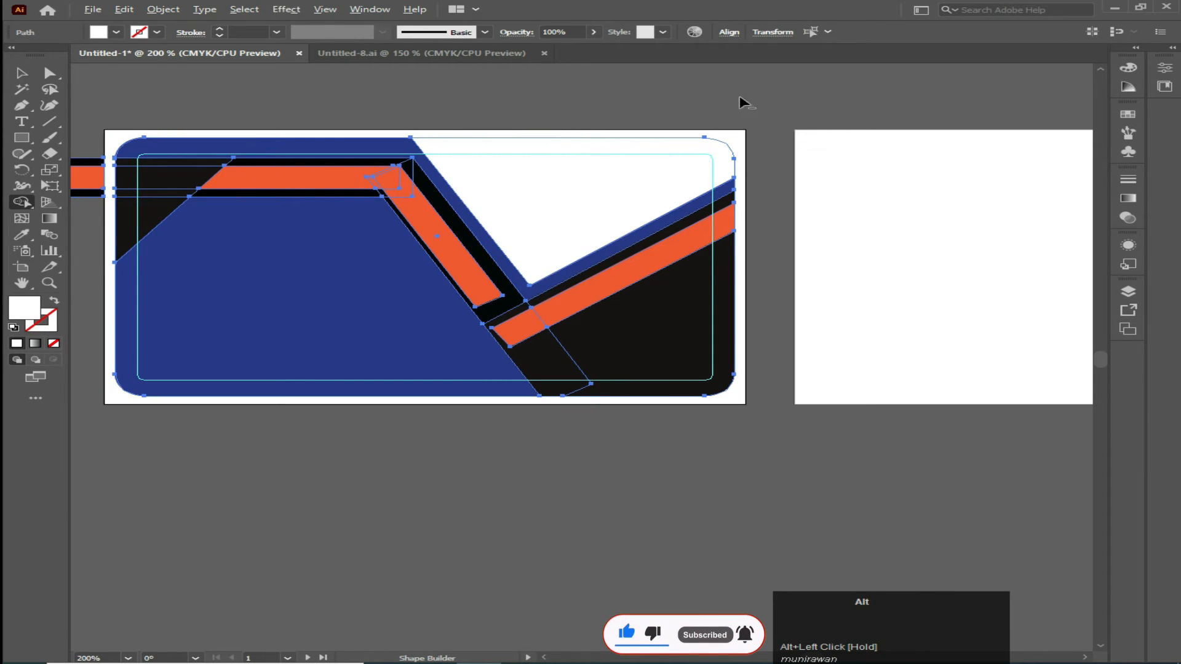
# Delete the leftover black and orange bar pieces sticking out beyond the artboard's left edge.
pyautogui.click(22, 73)
pyautogui.click(209, 92)
pyautogui.moveTo(211, 95); pyautogui.dragTo(374, 107)
pyautogui.moveTo(219, 144); pyautogui.dragTo(214, 222)
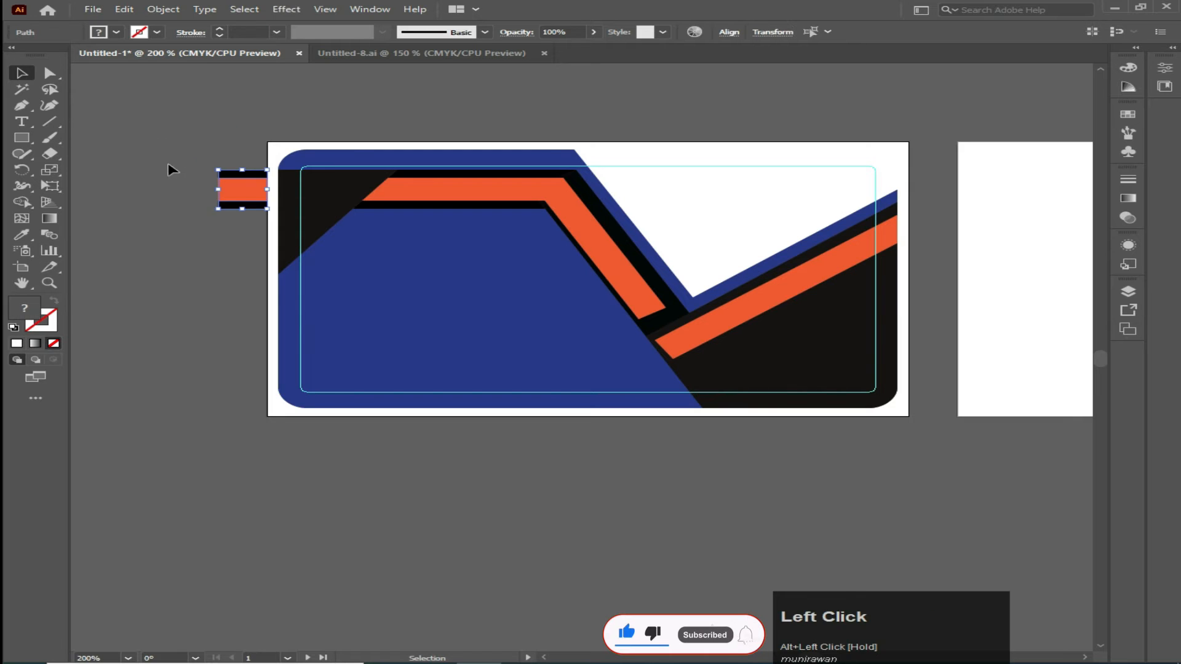
pyautogui.press('Delete')
# Select all the background artwork and lock it.
pyautogui.hotkey('ctrl', 'a')
pyautogui.click(163, 10)
pyautogui.moveTo(185, 103)
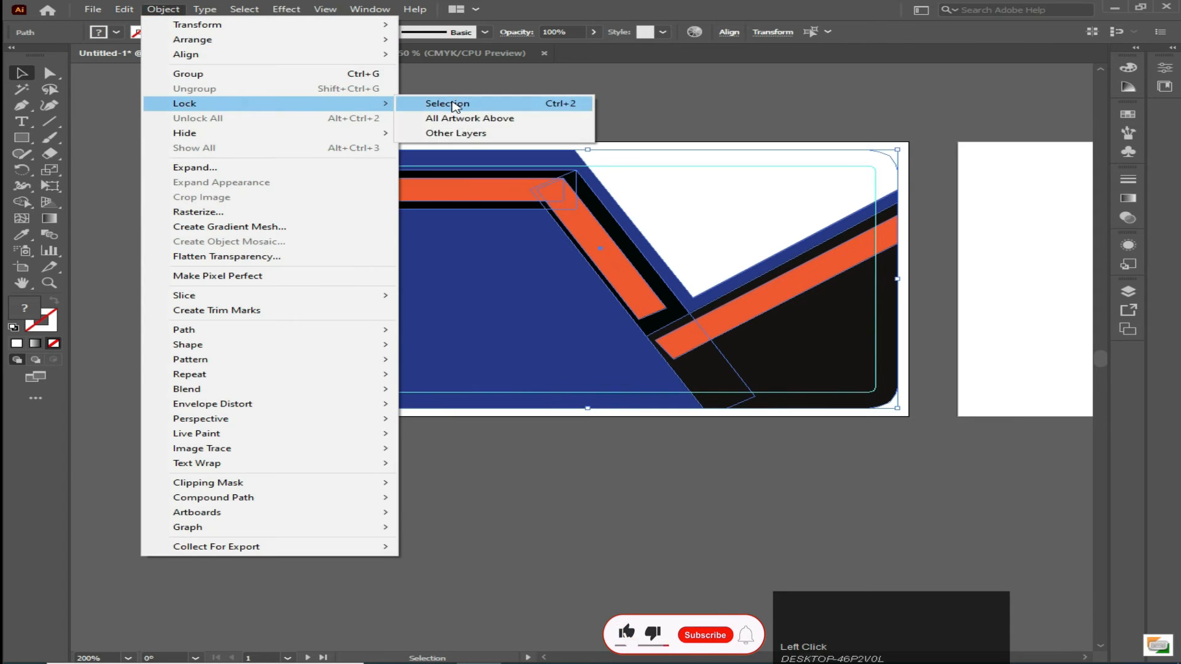
pyautogui.click(447, 103)
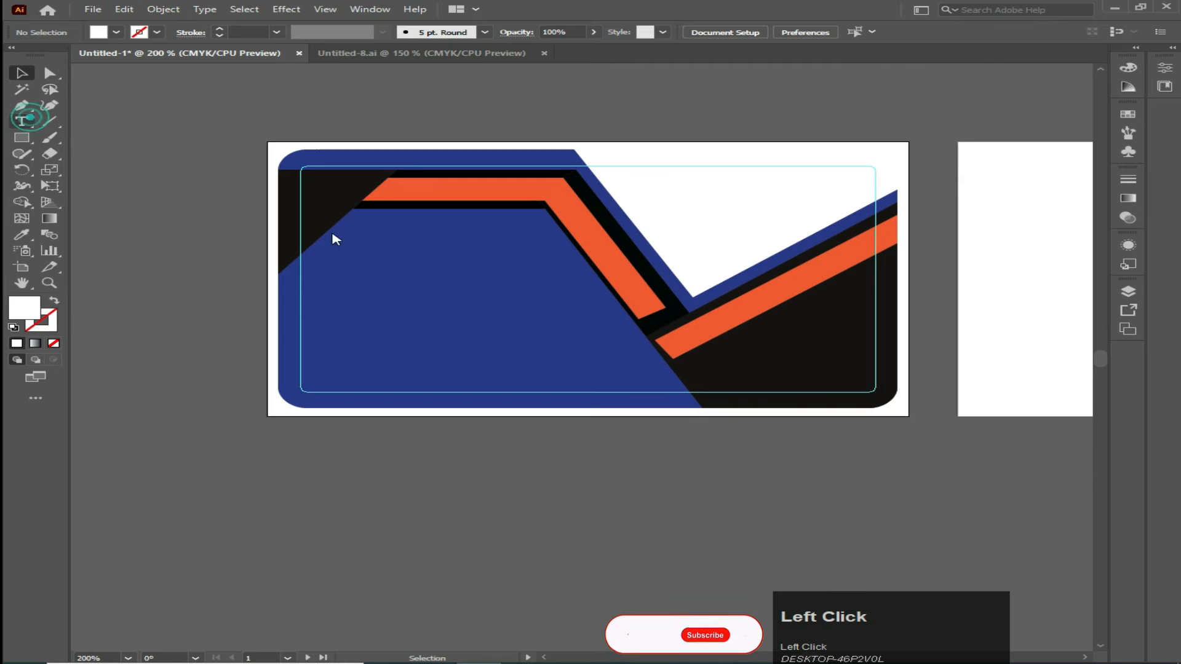
# Add a point text line with the cardholder's full name in capitals on the blue area below the horizontal orange bar.
pyautogui.click(363, 238)
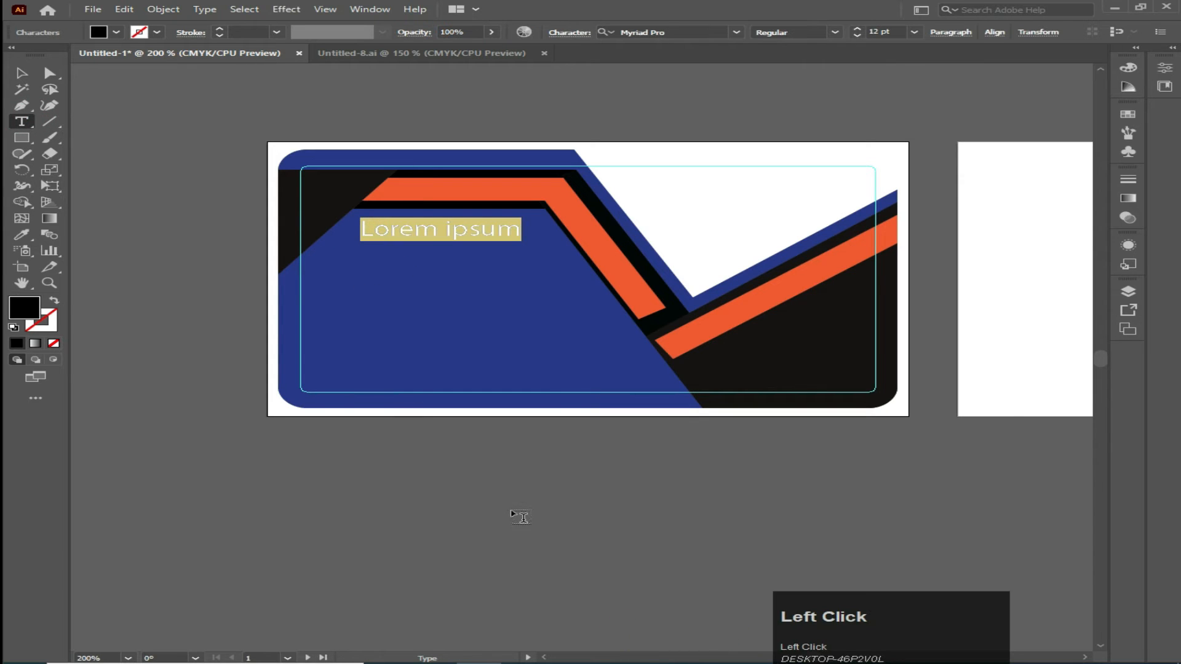
pyautogui.press('capslock')
pyautogui.write('M')
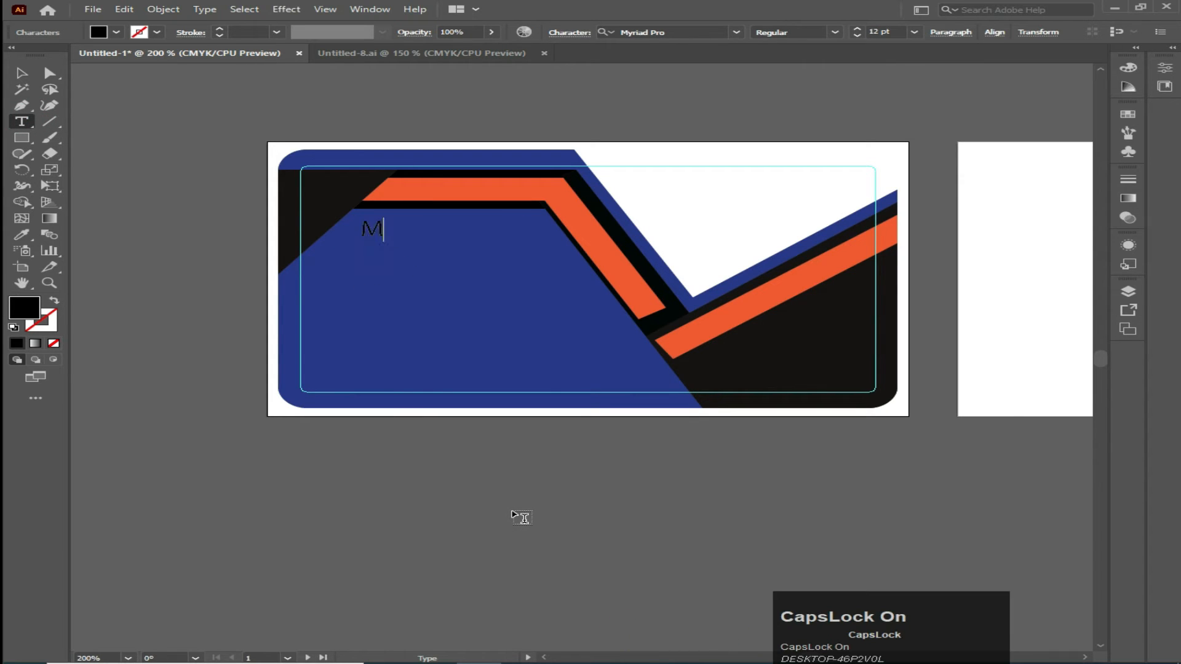
pyautogui.write('UN')
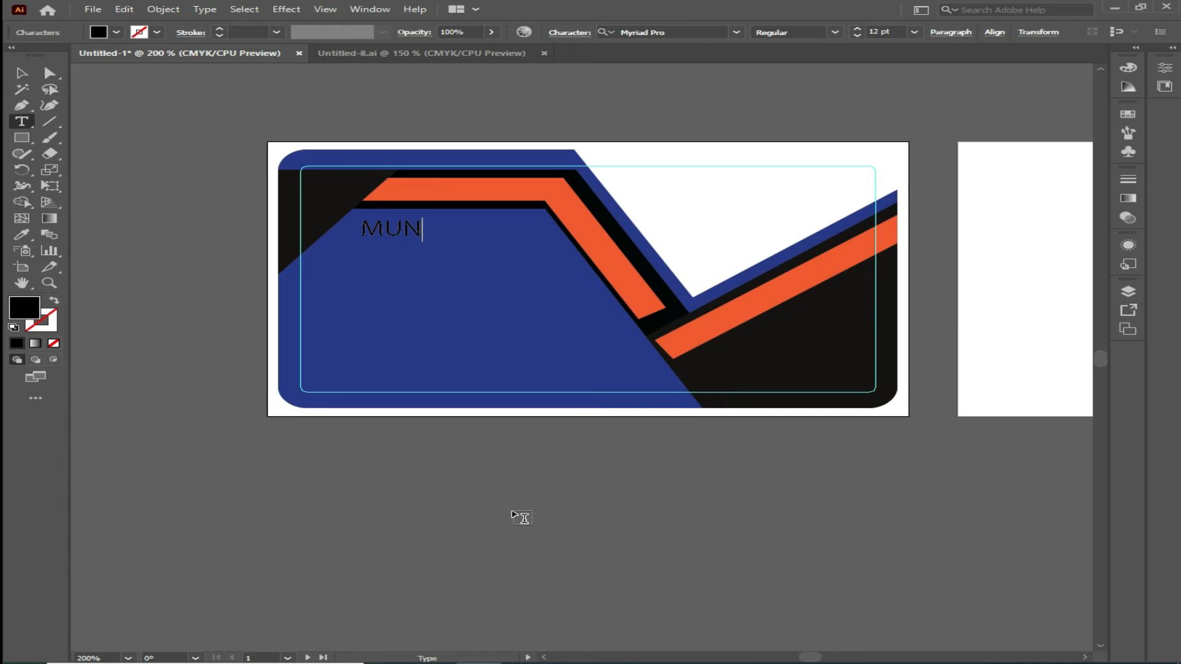
pyautogui.write('IR')
# Set the whole name text to the Akrobat font in Bold.
pyautogui.hotkey('shift', 'Left')
pyautogui.hotkey('shift', 'Left')
pyautogui.hotkey('shift', 'Left')
pyautogui.hotkey('shift', 'Left')
pyautogui.hotkey('shift', 'Left')
pyautogui.hotkey('shift', 'Left')
pyautogui.hotkey('shift', 'Left')
pyautogui.hotkey('shift', 'Left')
pyautogui.hotkey('shift', 'Left')
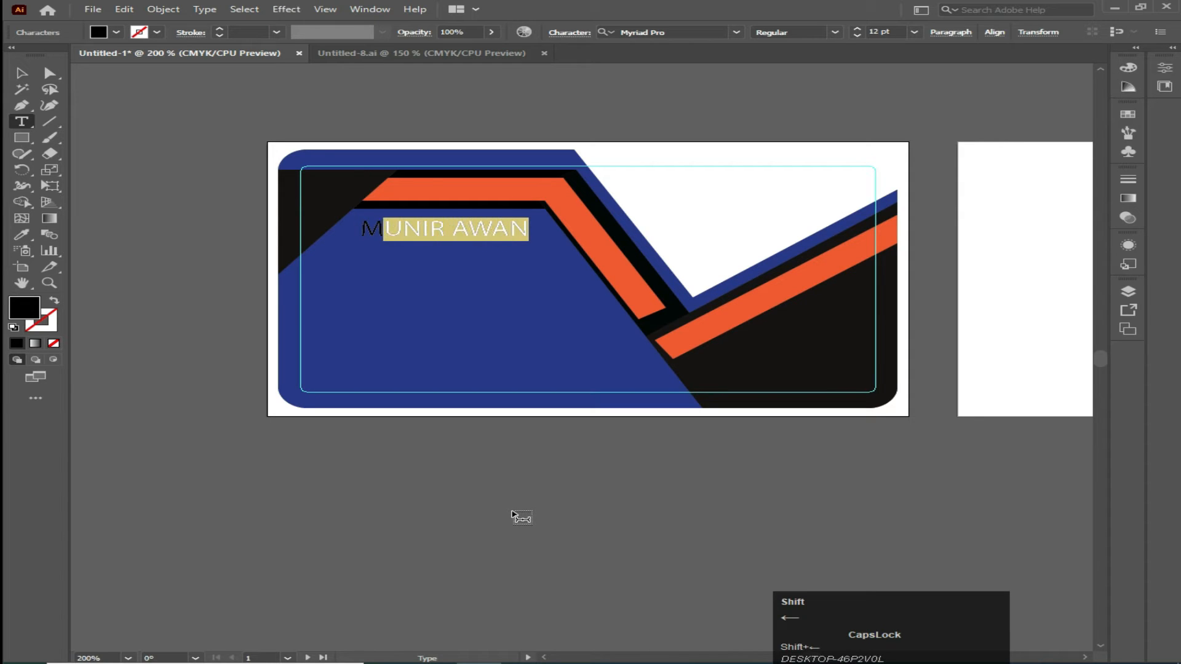
pyautogui.click(735, 32)
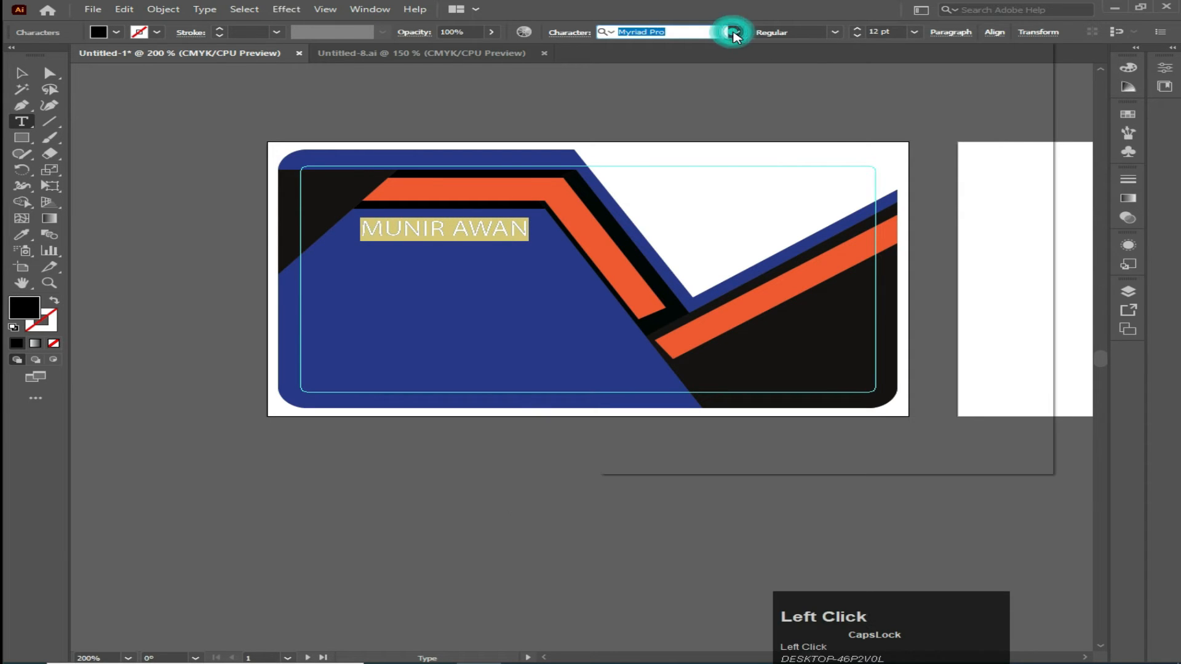
pyautogui.click(644, 123)
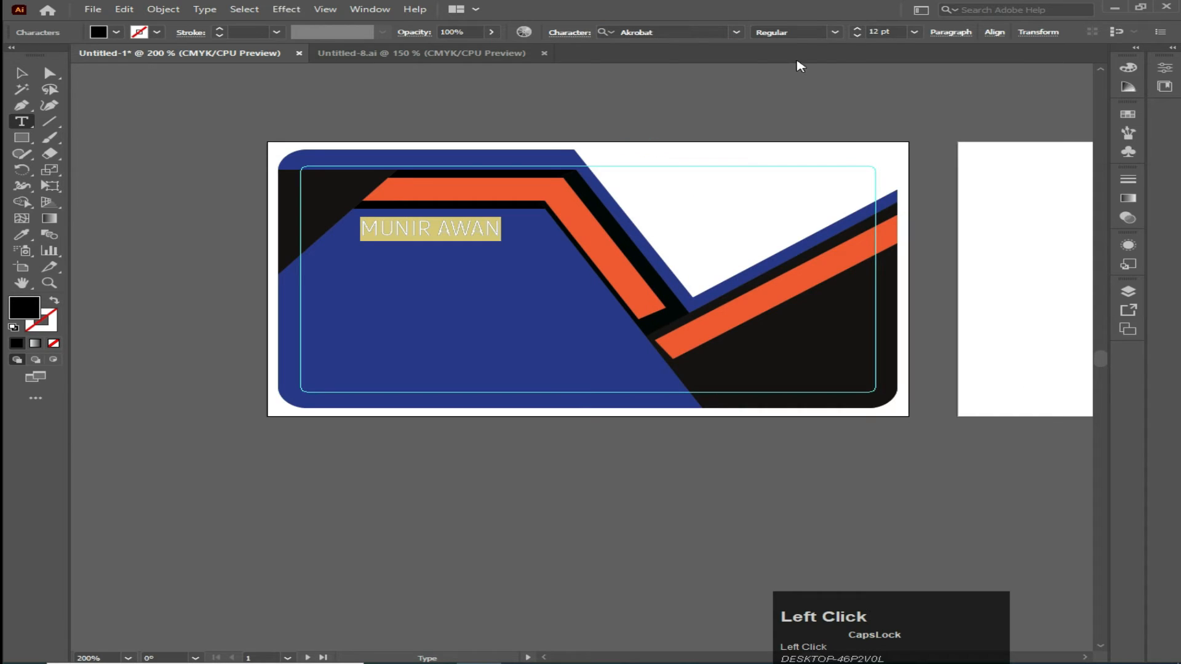
pyautogui.click(834, 32)
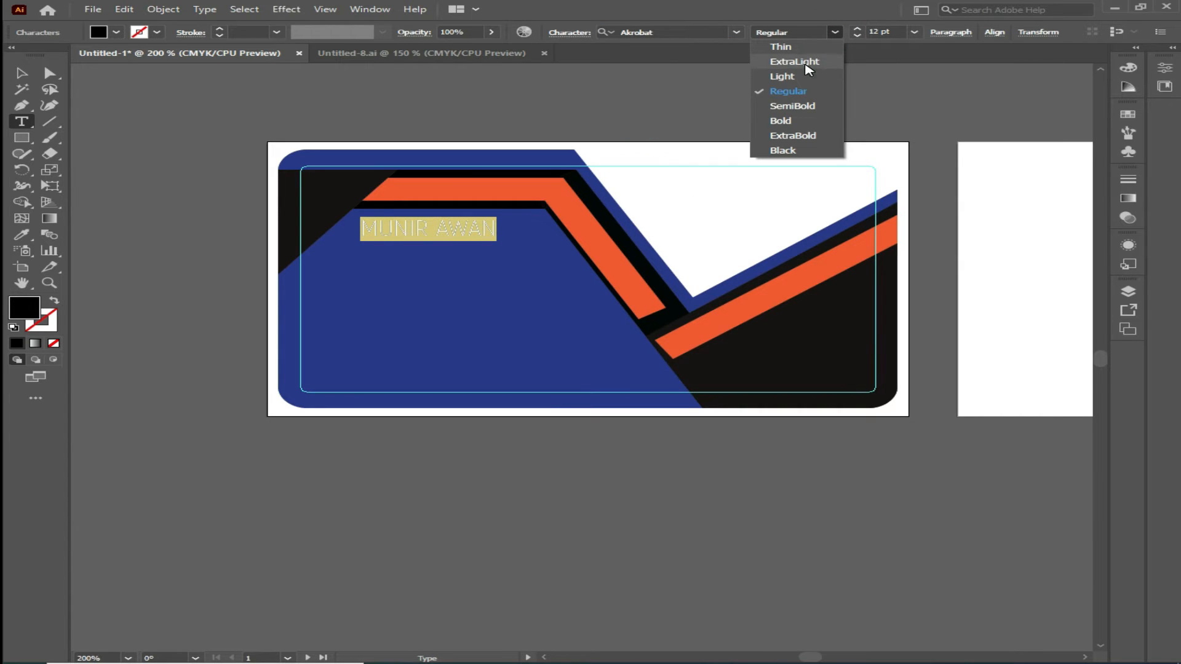
pyautogui.click(782, 123)
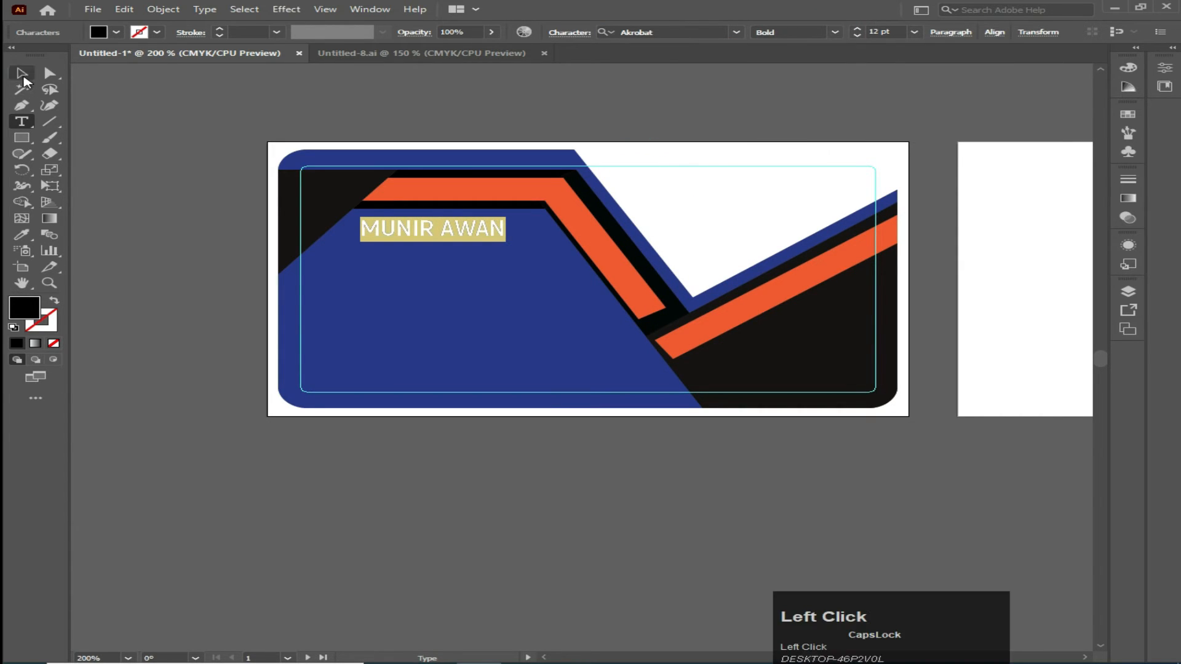
# Change the name text's fill to white and deselect it.
pyautogui.click(21, 73)
pyautogui.click(125, 165)
pyautogui.click(403, 234)
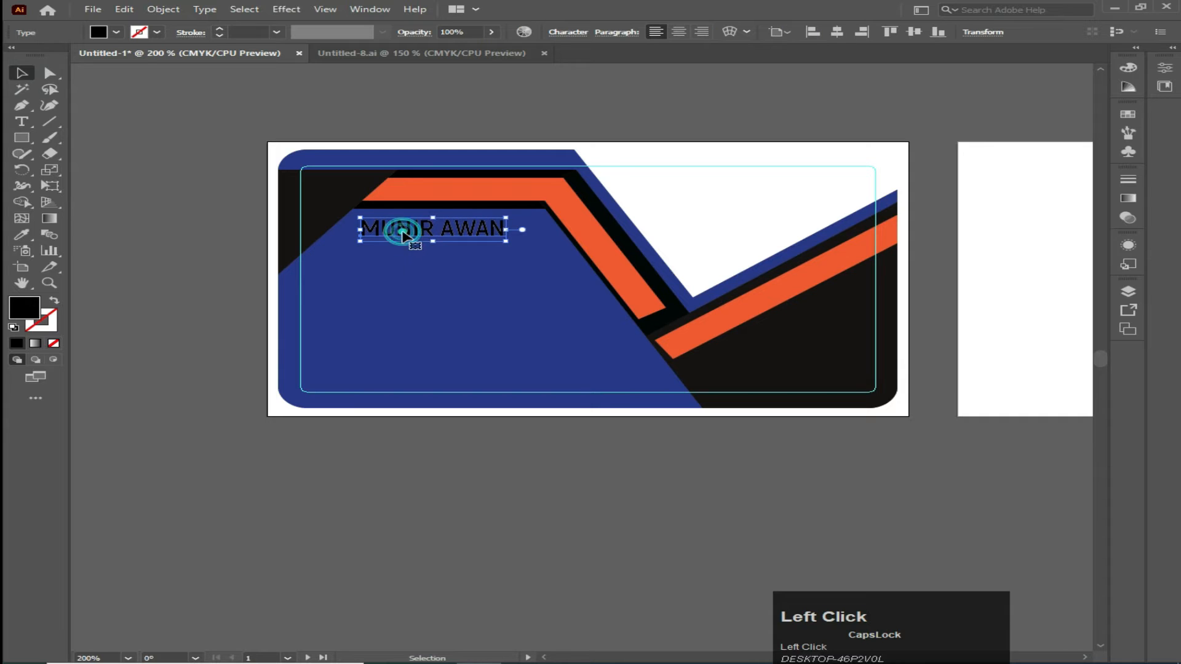
pyautogui.click(116, 32)
pyautogui.click(25, 61)
pyautogui.click(164, 176)
pyautogui.click(163, 180)
# Add a second text line reading "Graphic designer" just below the name.
pyautogui.click(22, 122)
pyautogui.click(362, 254)
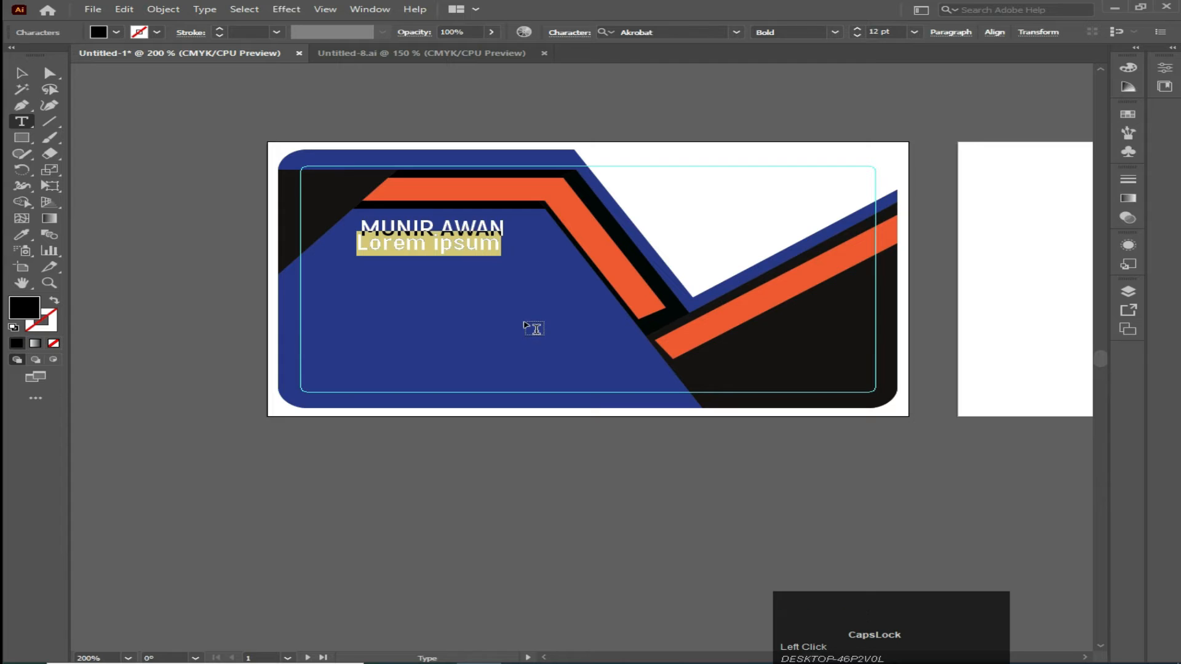
pyautogui.write('gG')
pyautogui.press('capslock')
pyautogui.write('raphic desig')
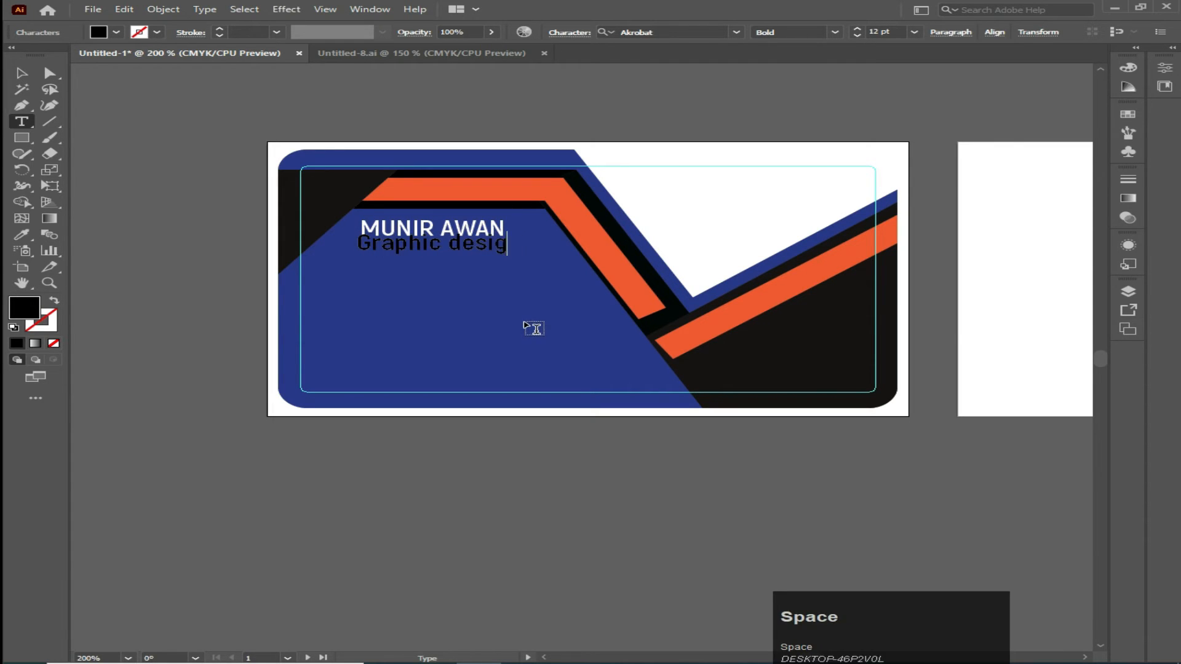
pyautogui.write('ner')
# Select the whole job title text and sample the name's white fill onto it with the Eyedropper.
pyautogui.hotkey('shift', 'Left')
pyautogui.hotkey('shift', 'Left')
pyautogui.hotkey('shift', 'Left')
pyautogui.hotkey('shift', 'Left')
pyautogui.hotkey('shift', 'Left')
pyautogui.hotkey('shift', 'Left')
pyautogui.hotkey('shift', 'Left')
pyautogui.hotkey('shift', 'Left')
pyautogui.hotkey('shift', 'Left')
pyautogui.hotkey('shift', 'Left')
pyautogui.hotkey('shift', 'Left')
pyautogui.hotkey('shift', 'Left')
pyautogui.hotkey('shift', 'Left')
pyautogui.hotkey('shift', 'Left')
pyautogui.hotkey('shift', 'Left')
pyautogui.hotkey('shift', 'Left')
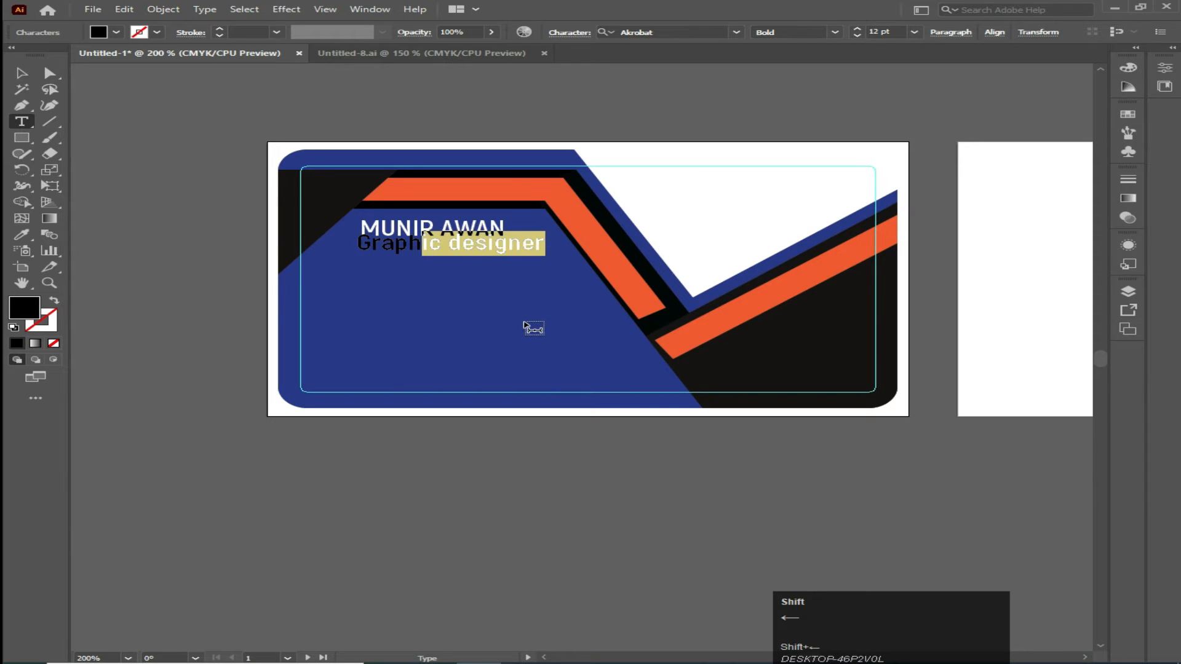
pyautogui.click(21, 234)
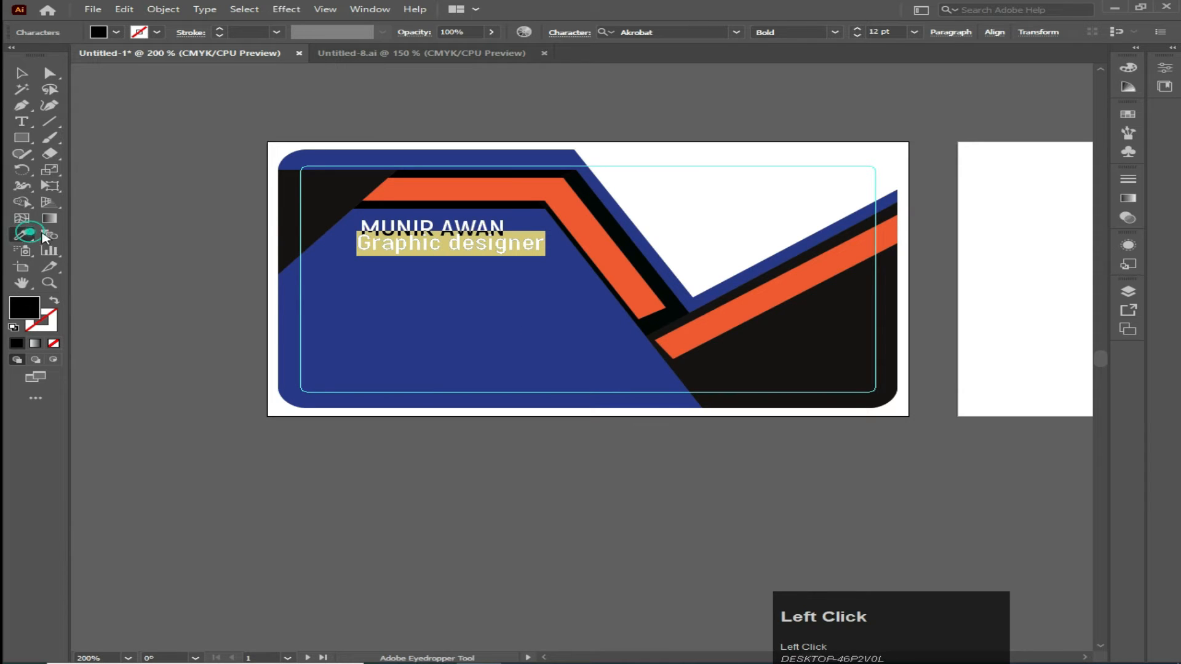
pyautogui.click(377, 221)
pyautogui.click(23, 72)
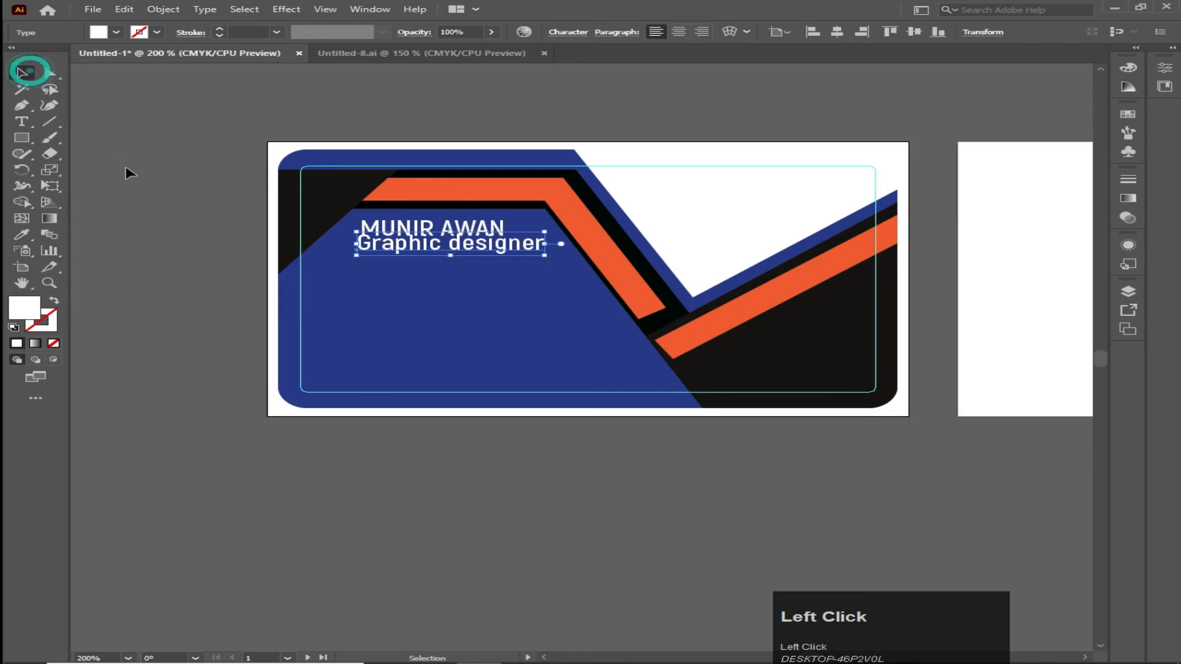
# Nudge the "Graphic designer" line down until it sits clear below the name.
pyautogui.press('Down')
pyautogui.press('Down')
pyautogui.press('Down')
pyautogui.press('Down')
pyautogui.press('Down')
pyautogui.press('Down')
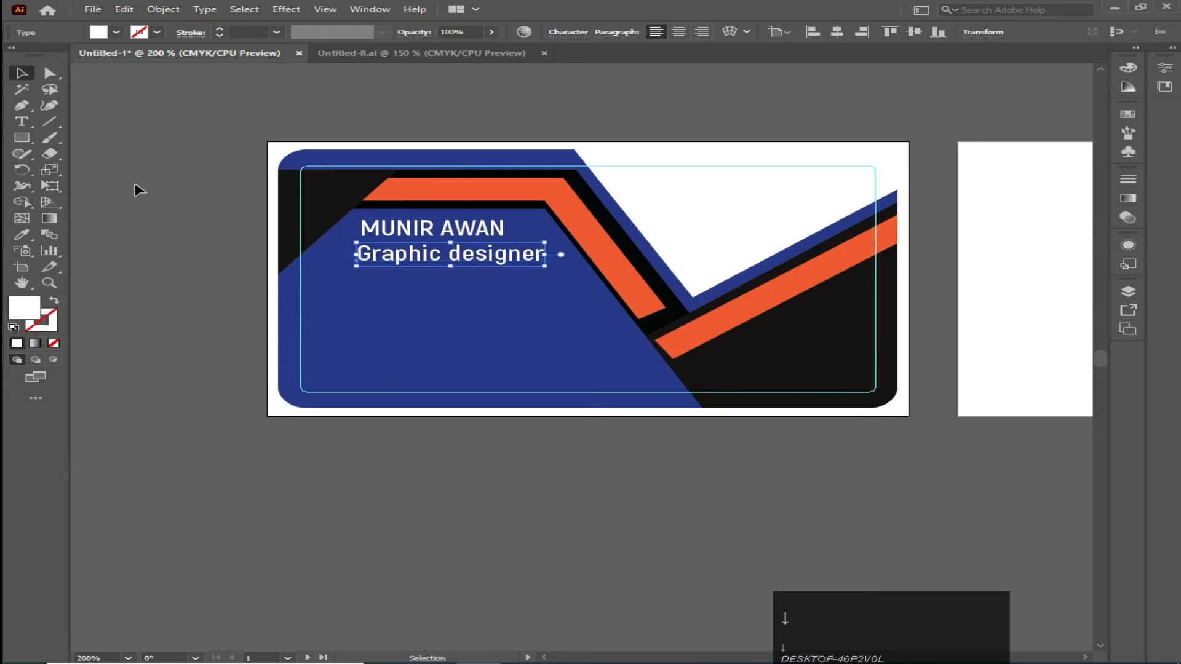
# Center the "Graphic designer" line horizontally under the name, using the name as the key object, and deselect both.
pyautogui.scroll(2, 416, 315)
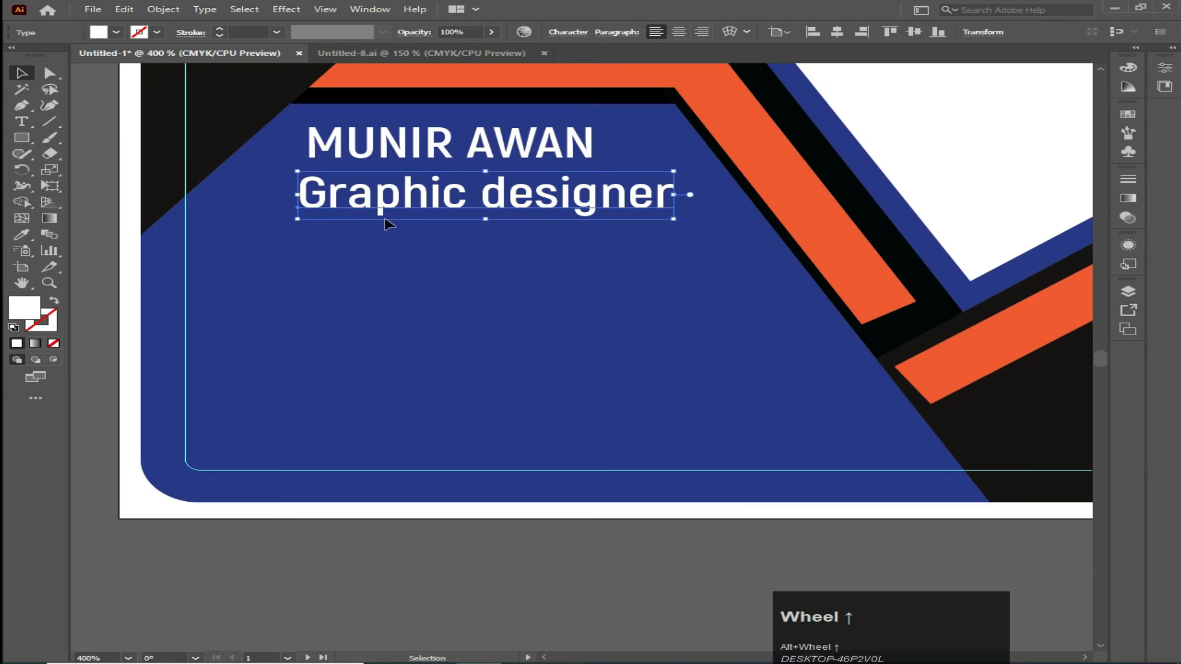
pyautogui.keyDown('shift'); pyautogui.click(385, 141); pyautogui.keyUp('shift')
pyautogui.click(563, 146)
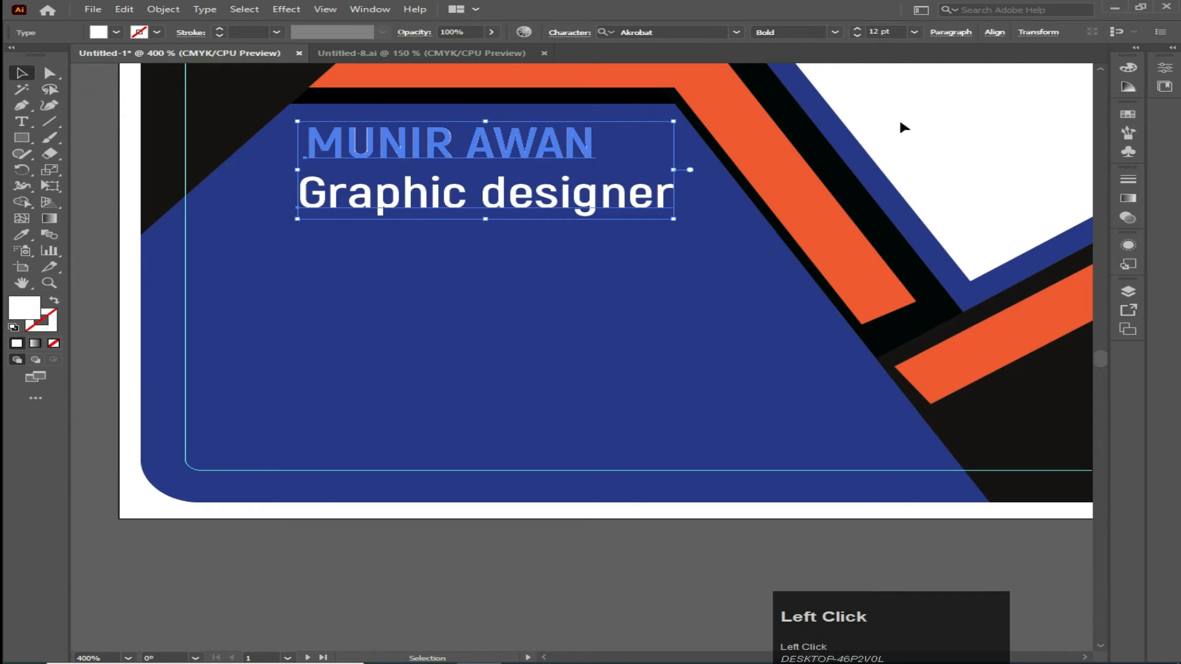
pyautogui.click(994, 32)
pyautogui.click(833, 70)
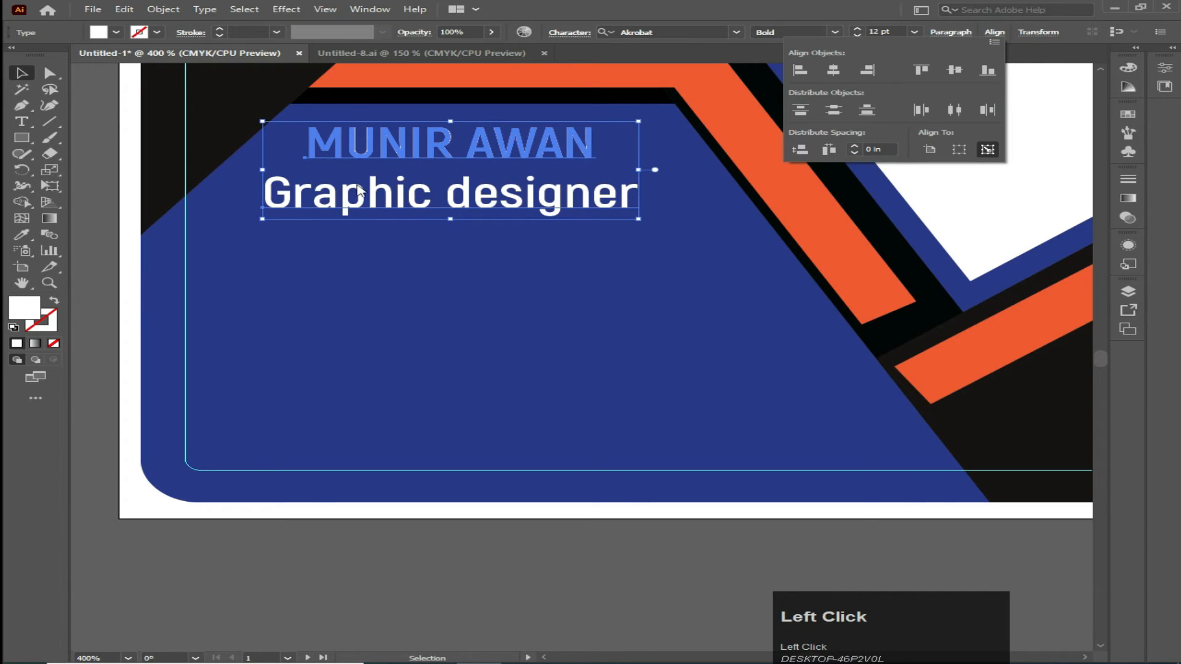
pyautogui.click(22, 72)
pyautogui.click(303, 295)
pyautogui.scroll(-1, 304, 297)
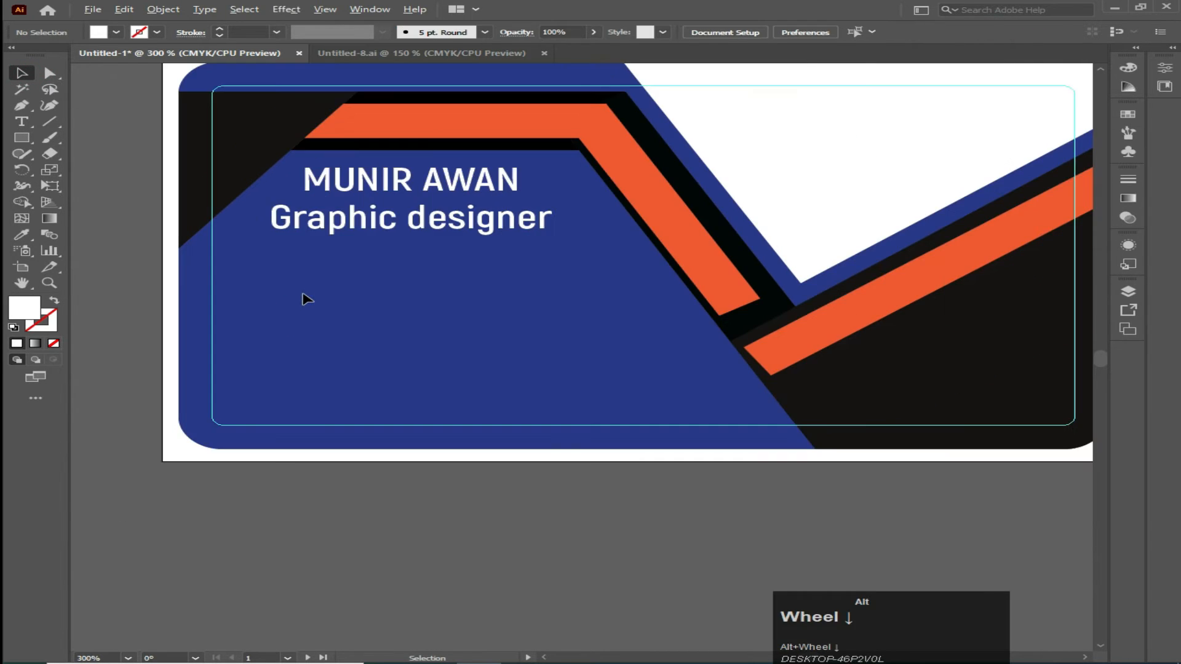
# Nudge the "Graphic designer" line up so it sits closer beneath the name, fine-tune the gap, and deselect it.
pyautogui.click(397, 235)
pyautogui.press('Up')
pyautogui.press('Up')
pyautogui.press('Up')
pyautogui.press('Up')
pyautogui.press('Up')
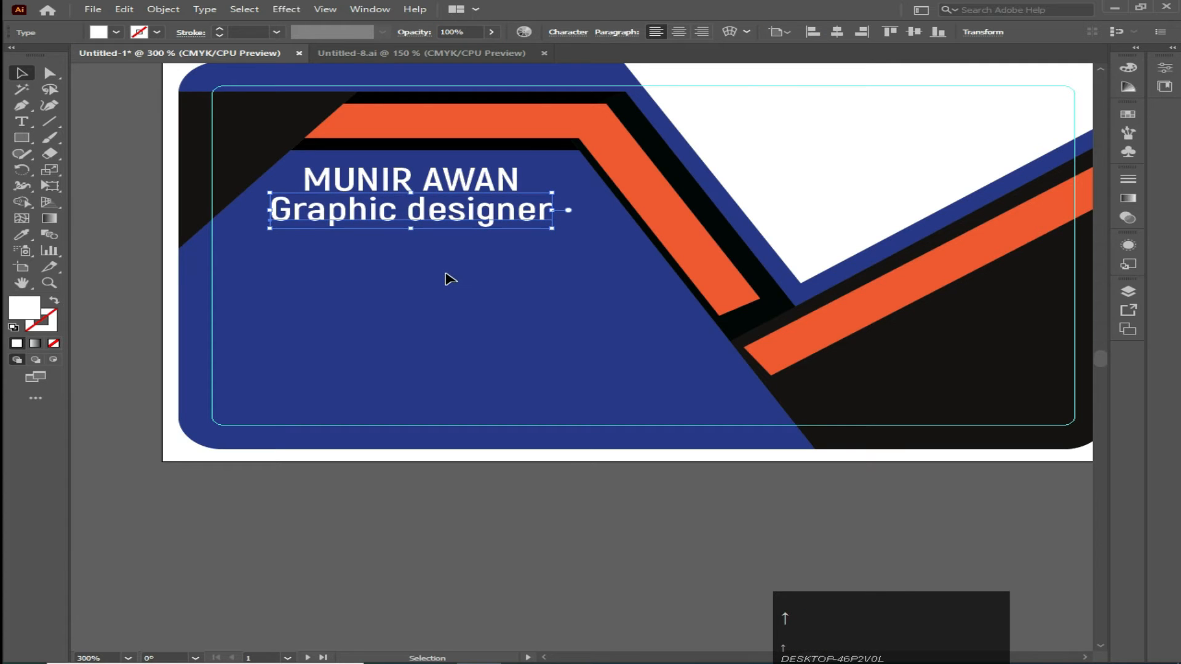
pyautogui.press('Up')
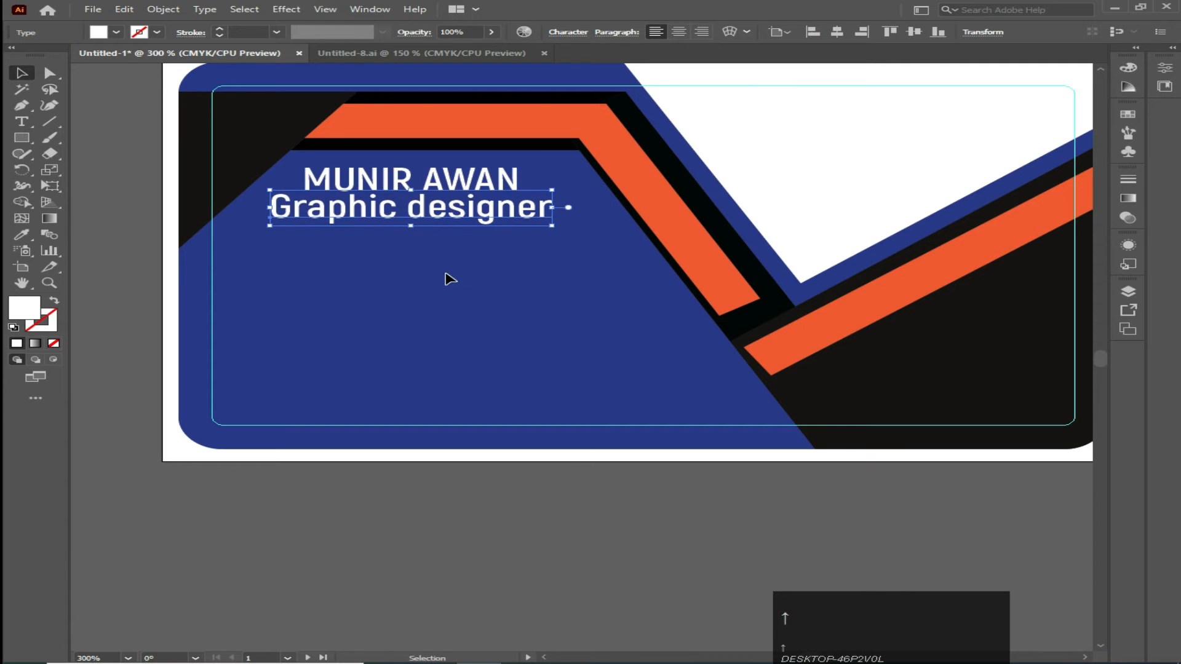
pyautogui.click(363, 285)
pyautogui.click(414, 218)
pyautogui.press('Down')
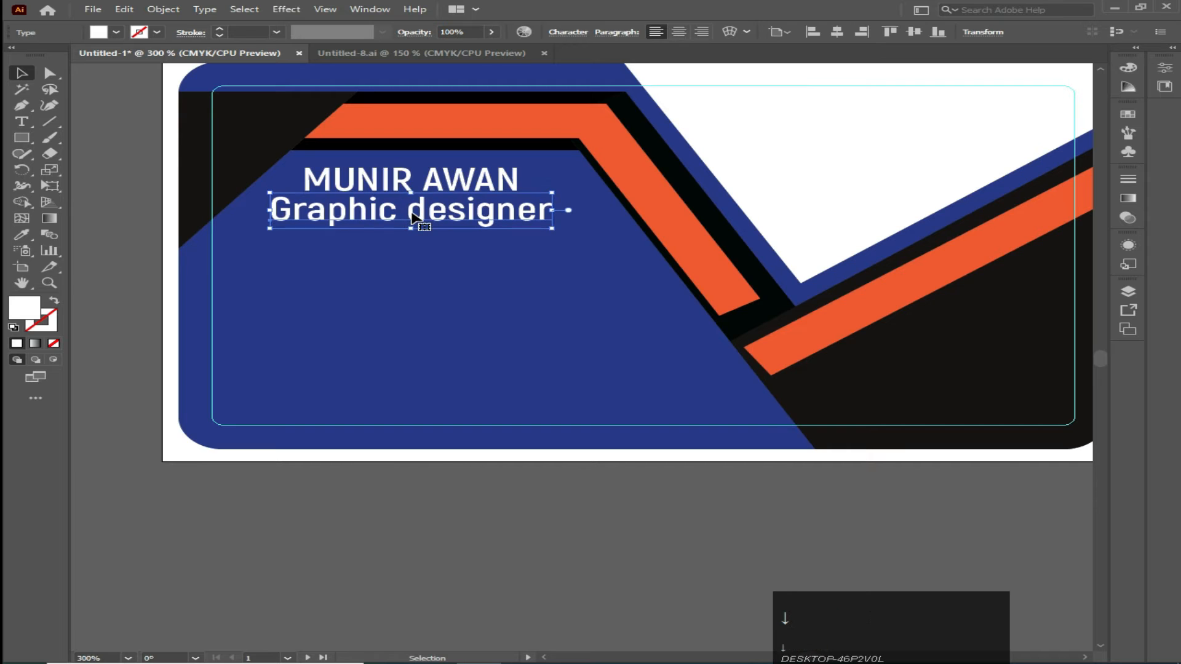
pyautogui.click(22, 72)
pyautogui.click(342, 344)
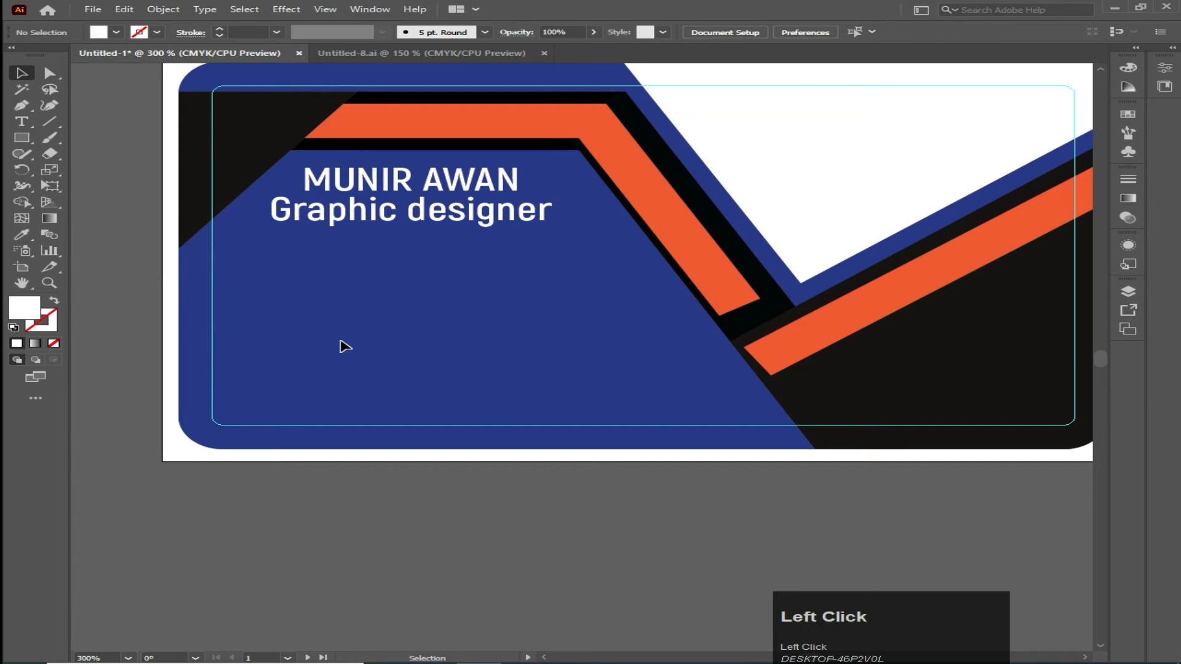
# Draw a small hexagon below the job title and fill it with the orange sampled from the upper stripe.
pyautogui.moveTo(16, 141); pyautogui.dragTo(80, 182)
pyautogui.moveTo(283, 268); pyautogui.dragTo(291, 291)
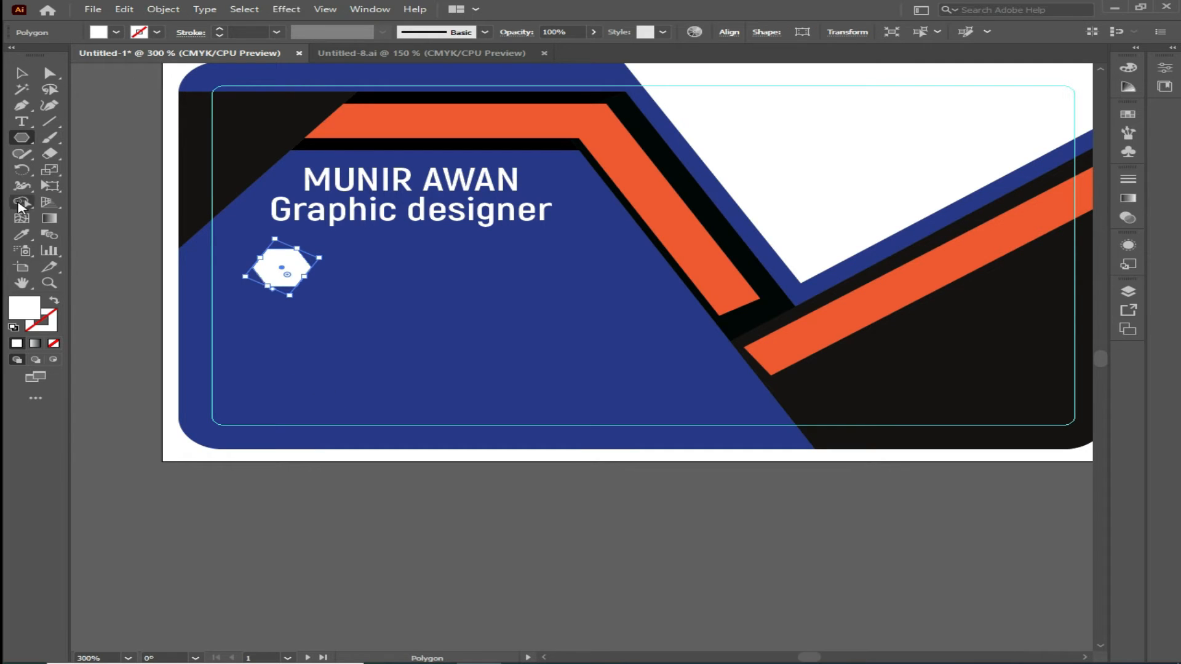
pyautogui.click(22, 234)
pyautogui.click(354, 118)
pyautogui.click(21, 74)
pyautogui.click(123, 281)
# Duplicate the orange hexagon downward into a column of four and move the top and bottom ones farther apart.
pyautogui.moveTo(278, 283); pyautogui.dragTo(280, 379)
pyautogui.moveTo(280, 379); pyautogui.dragTo(280, 379)
pyautogui.click(282, 373)
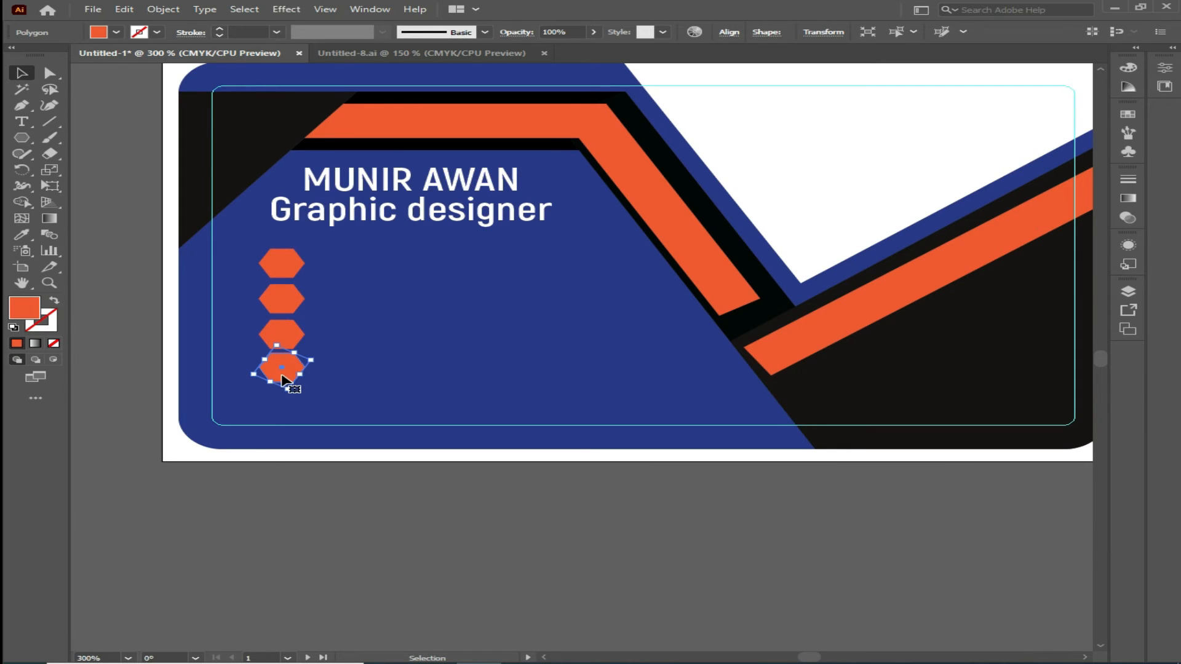
pyautogui.moveTo(289, 269); pyautogui.dragTo(285, 260)
pyautogui.moveTo(276, 378); pyautogui.dragTo(281, 388)
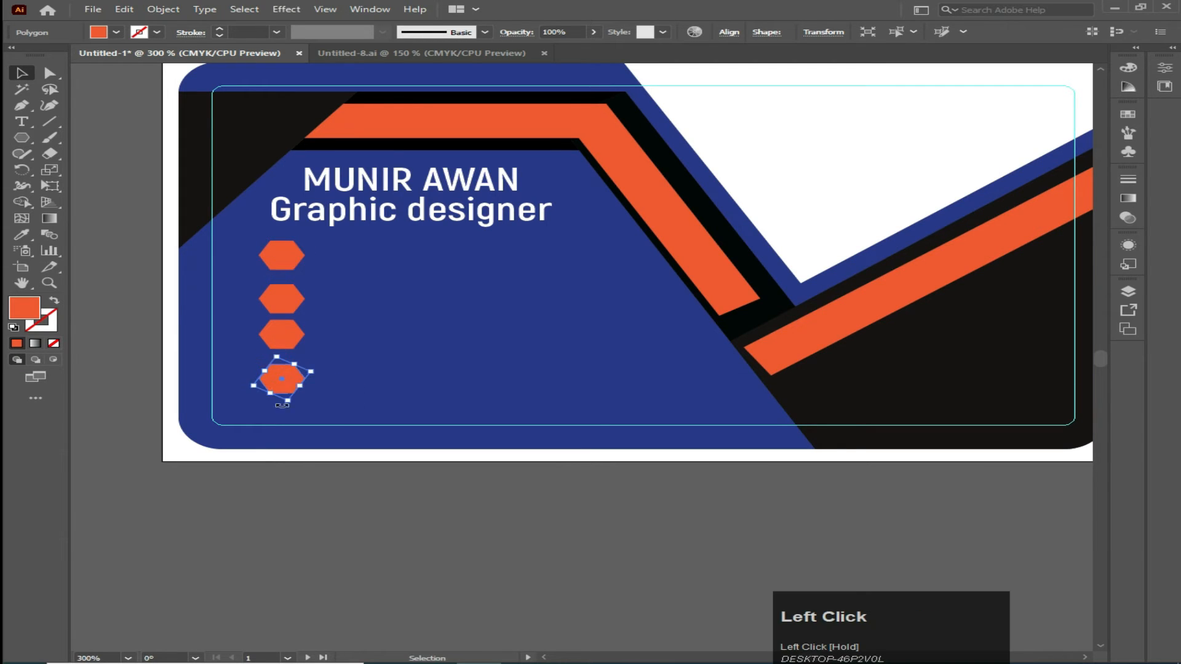
# Select all four hexagons, distribute them evenly in height, line them up in one column, and deselect them.
pyautogui.click(284, 265)
pyautogui.keyDown('shift'); pyautogui.click(281, 301); pyautogui.keyUp('shift')
pyautogui.keyDown('shift'); pyautogui.click(281, 337); pyautogui.keyUp('shift')
pyautogui.keyDown('shift'); pyautogui.click(289, 394); pyautogui.keyUp('shift')
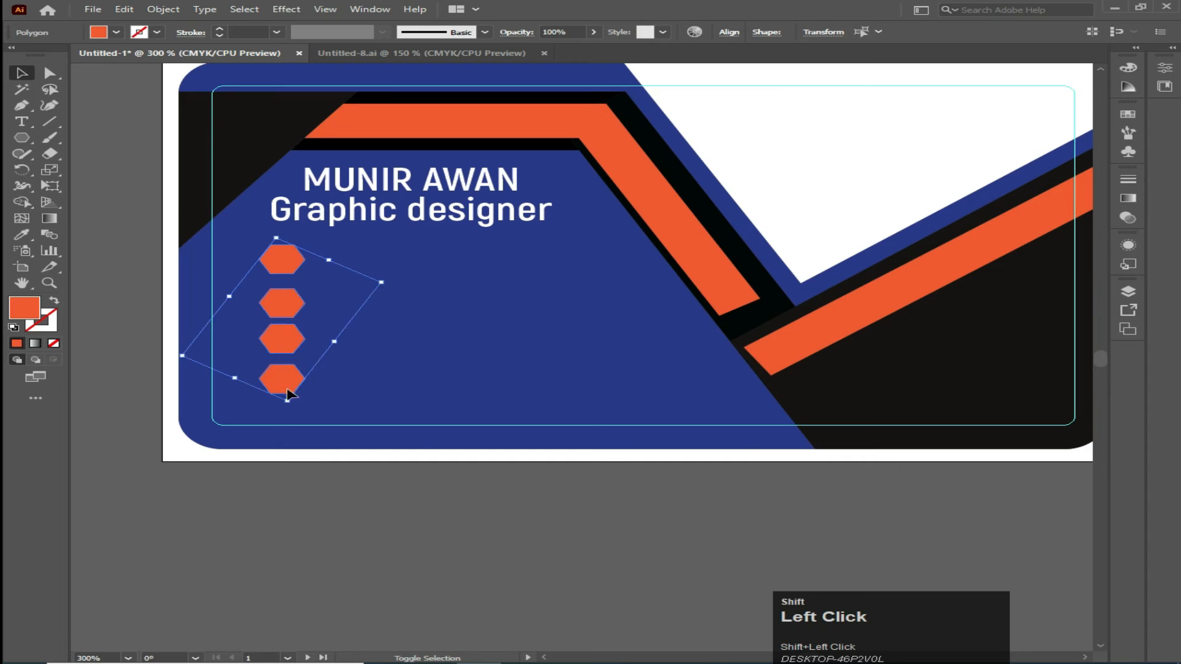
pyautogui.click(729, 33)
pyautogui.click(569, 111)
pyautogui.click(21, 72)
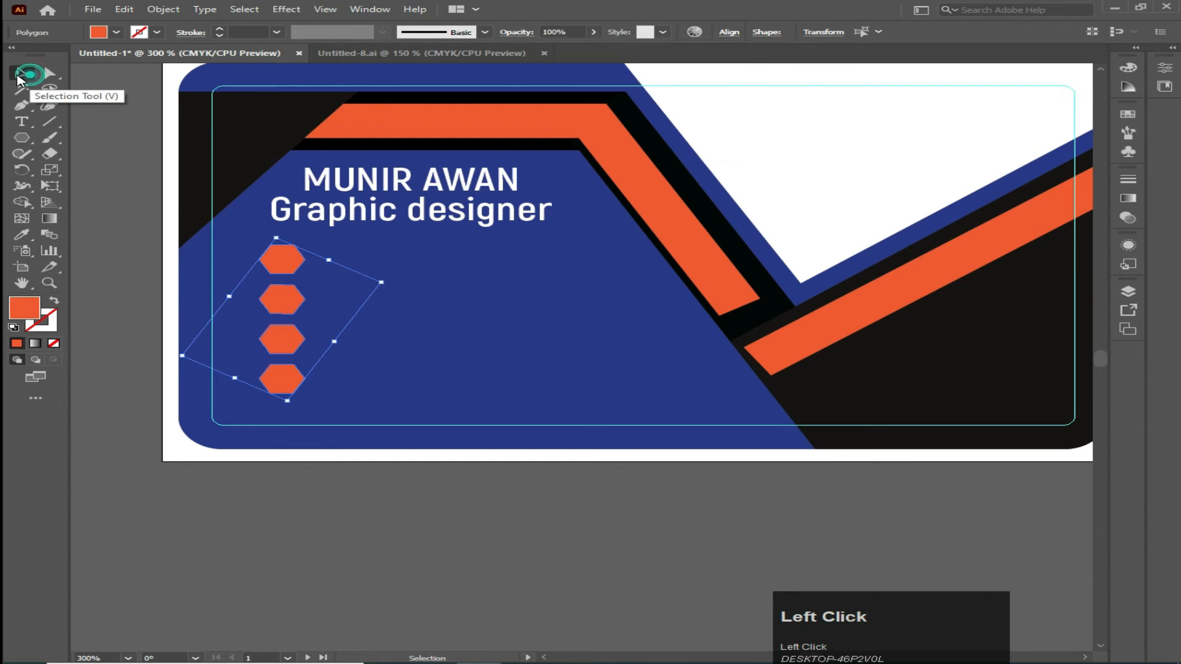
pyautogui.click(725, 34)
pyautogui.click(535, 70)
pyautogui.click(105, 75)
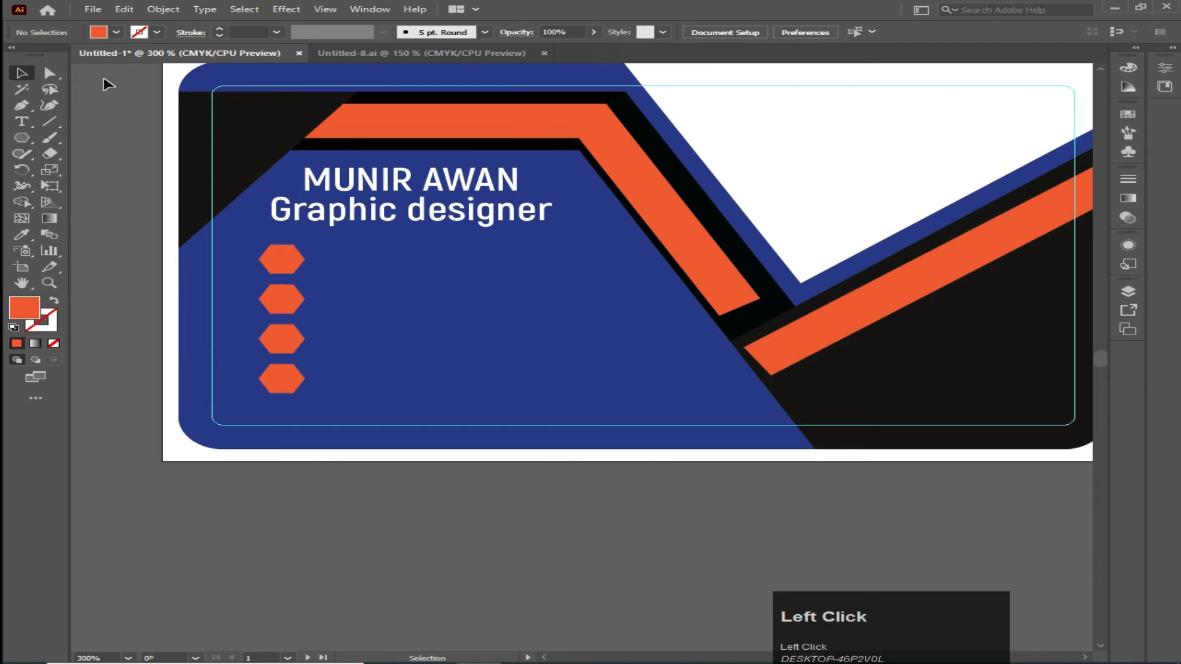
# Bring the phone number text over from Untitled-8.ai, place it beside the top hexagon, and fill it white.
pyautogui.click(337, 54)
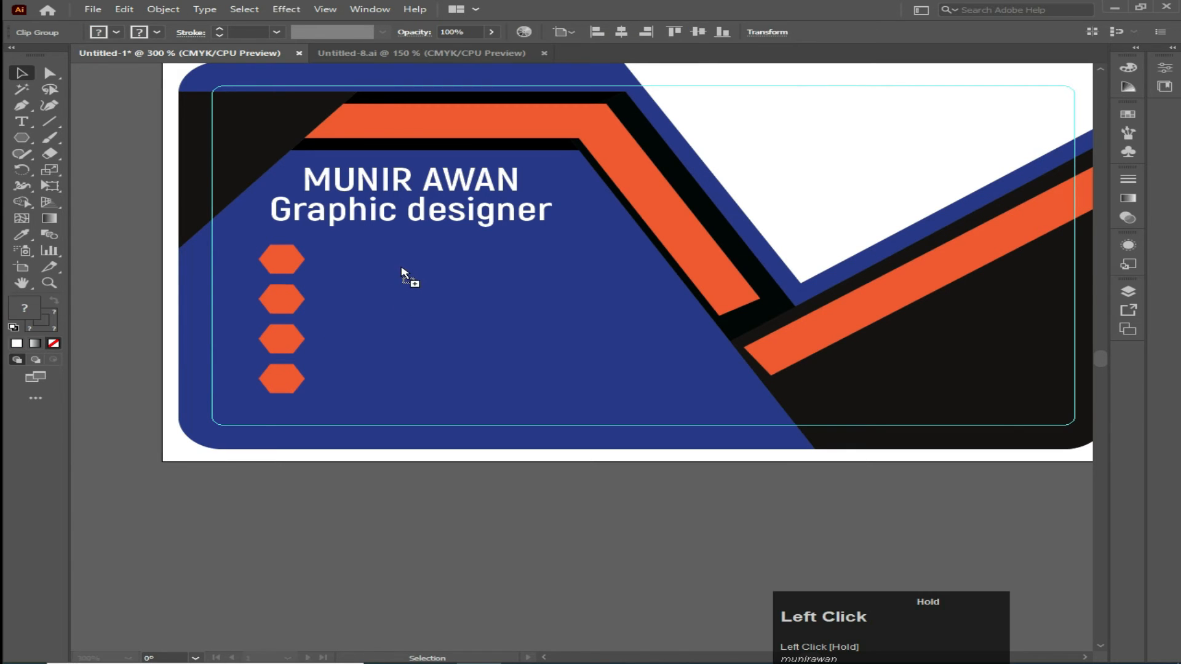
pyautogui.moveTo(401, 267); pyautogui.dragTo(403, 262)
pyautogui.click(98, 32)
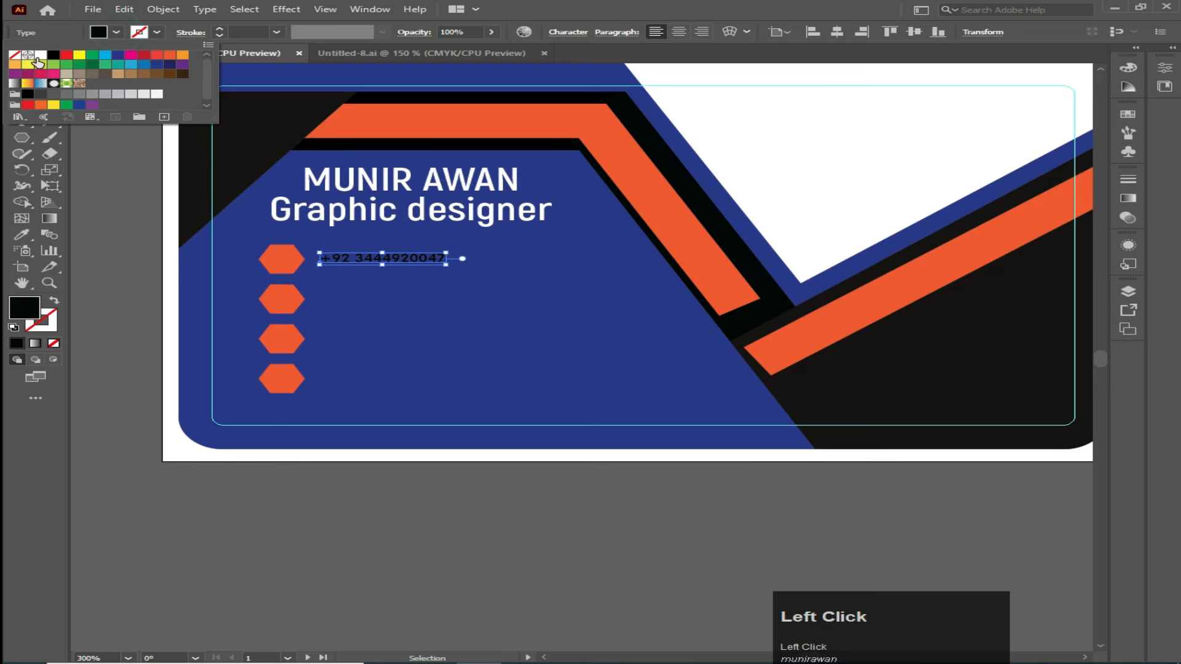
pyautogui.click(40, 55)
pyautogui.click(89, 169)
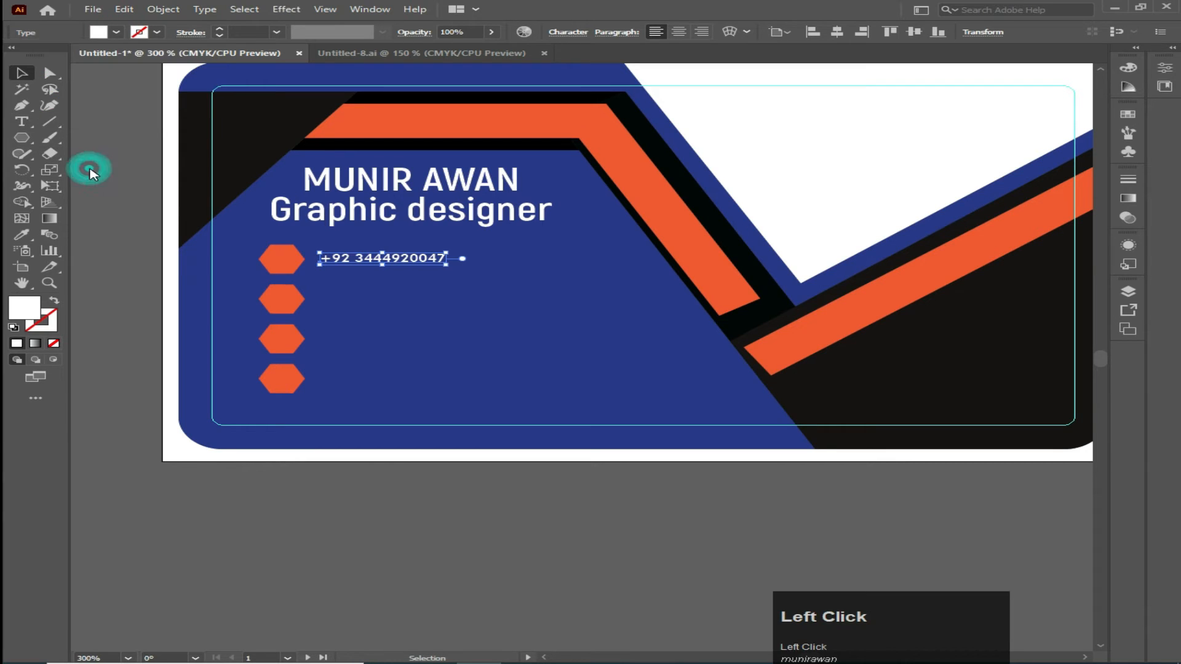
# Scale the phone number up proportionally to about double size and reposition it beside the top hexagon.
pyautogui.press('shift')
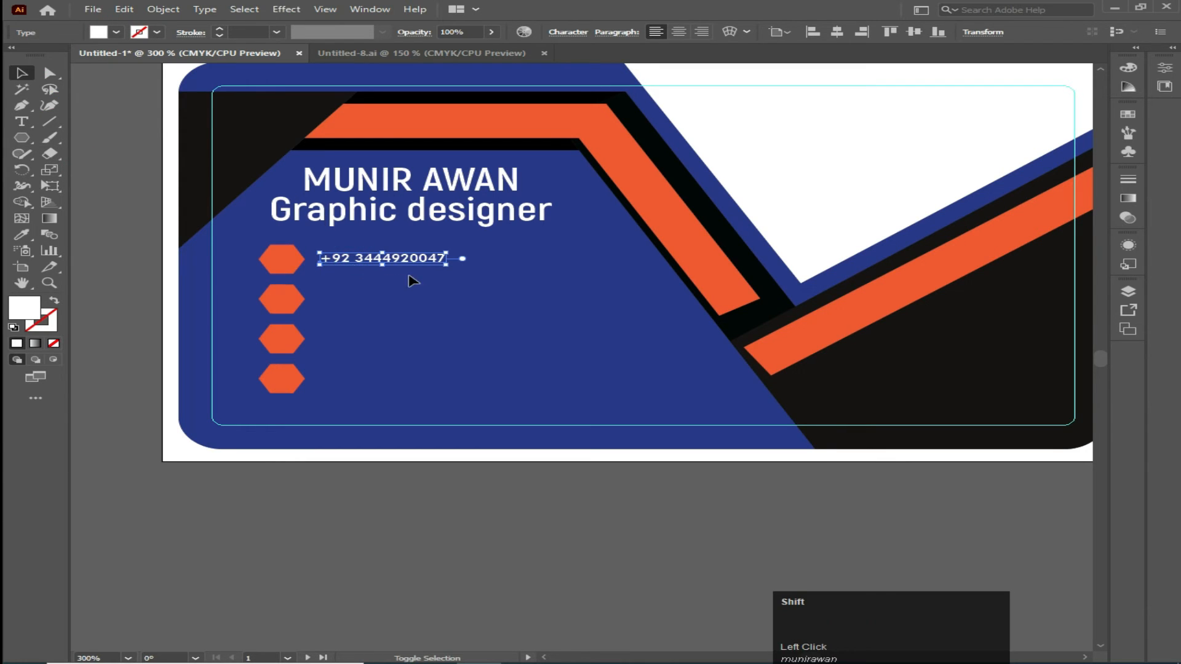
pyautogui.moveTo(449, 270); pyautogui.dragTo(510, 275)
pyautogui.moveTo(400, 272); pyautogui.dragTo(479, 279)
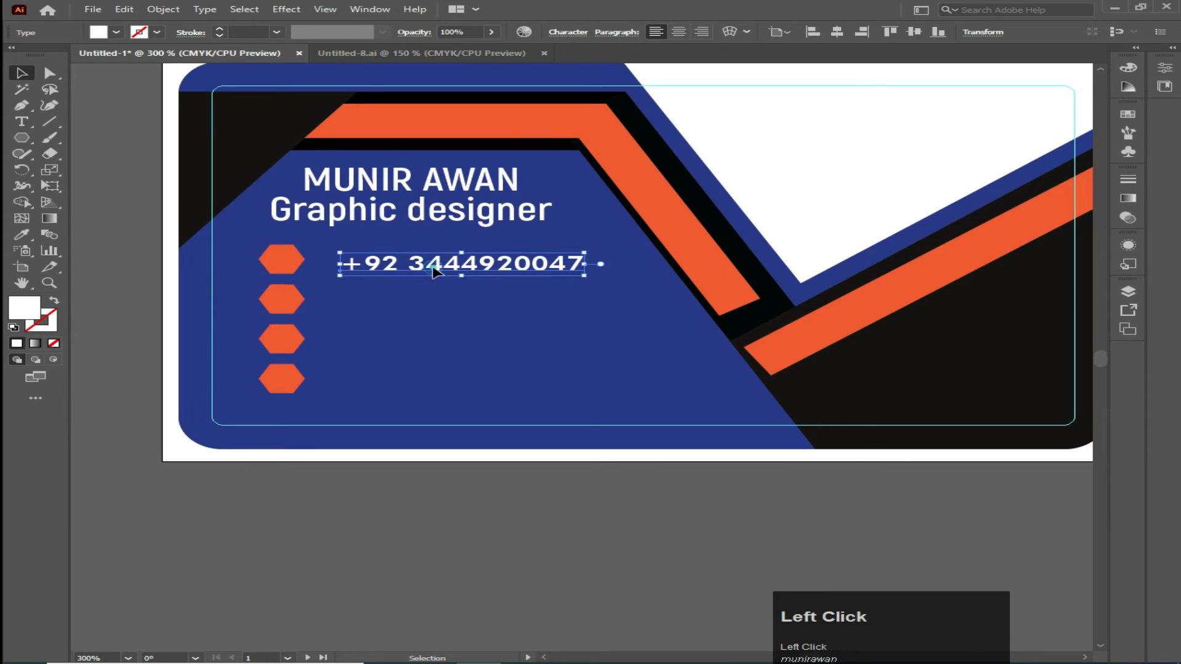
pyautogui.click(400, 303)
# Align the phone number and the top hexagon to their shared vertical center and deselect both.
pyautogui.click(283, 258)
pyautogui.keyDown('shift'); pyautogui.click(446, 264); pyautogui.keyUp('shift')
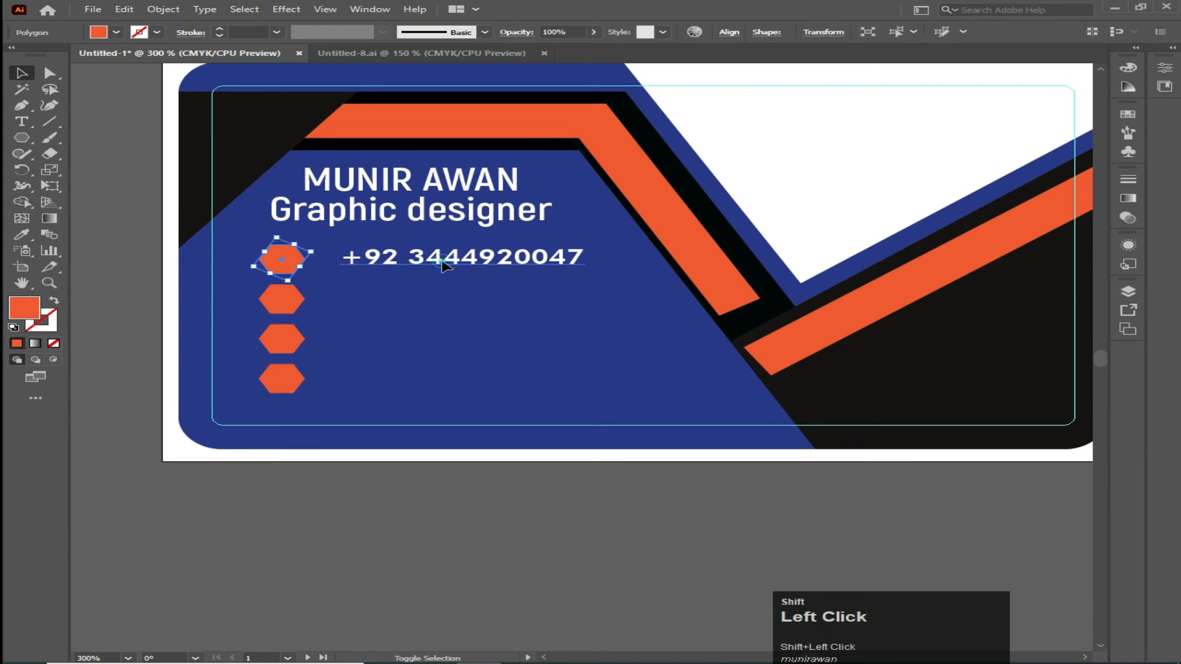
pyautogui.click(774, 32)
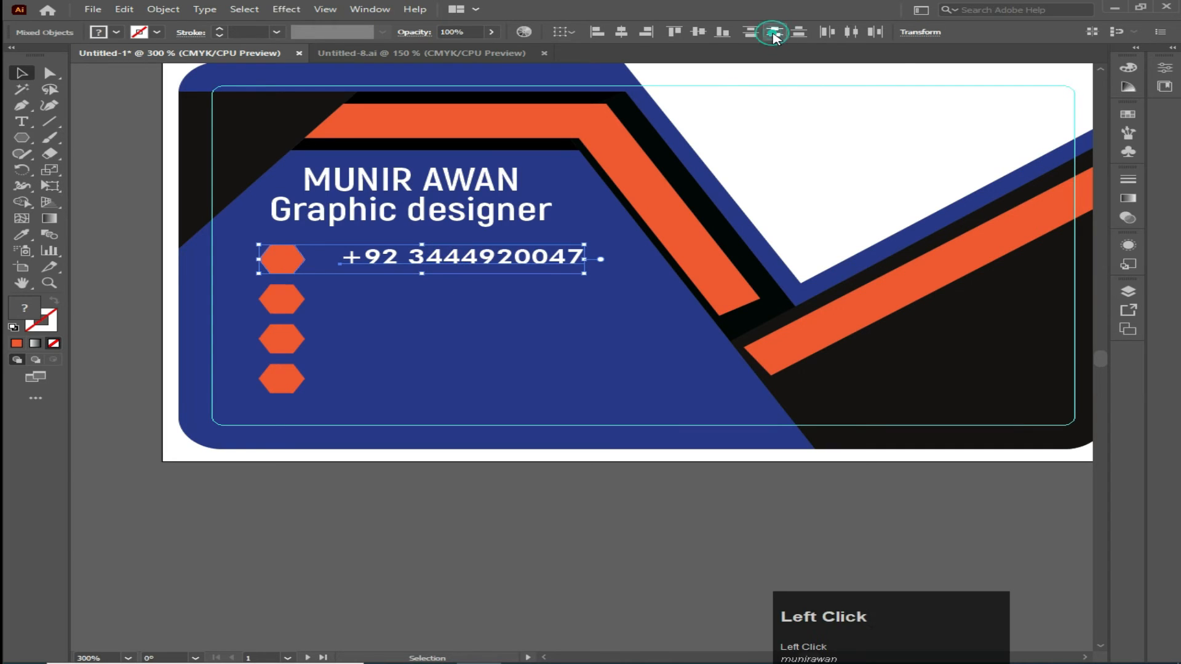
pyautogui.click(701, 34)
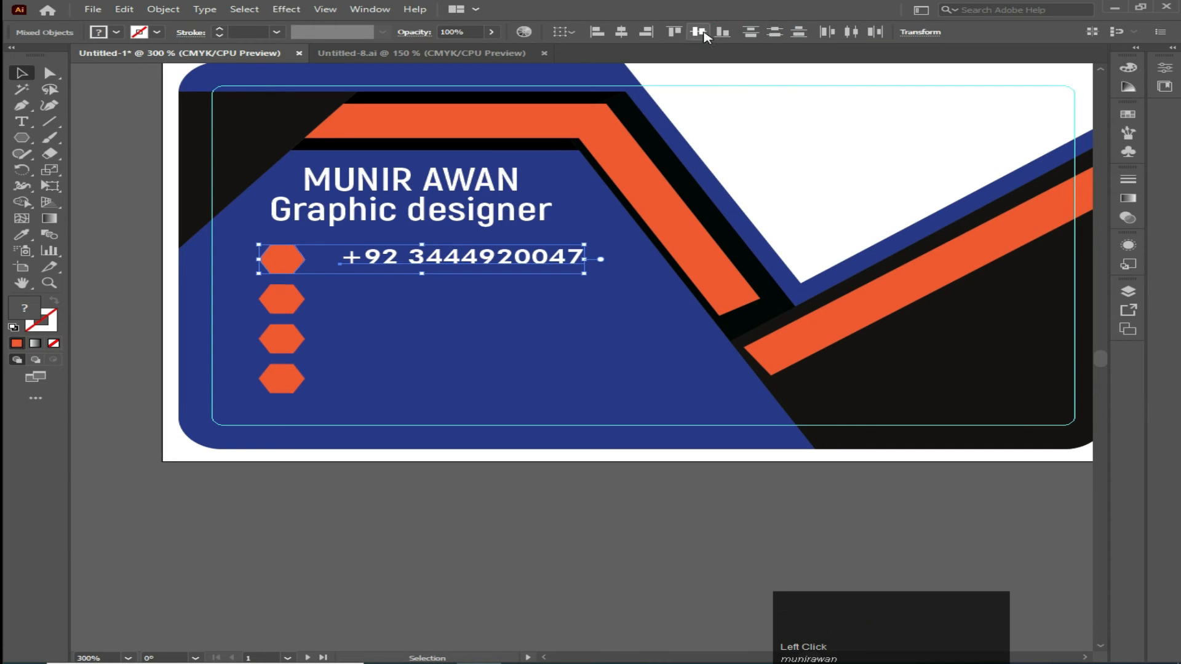
pyautogui.click(472, 288)
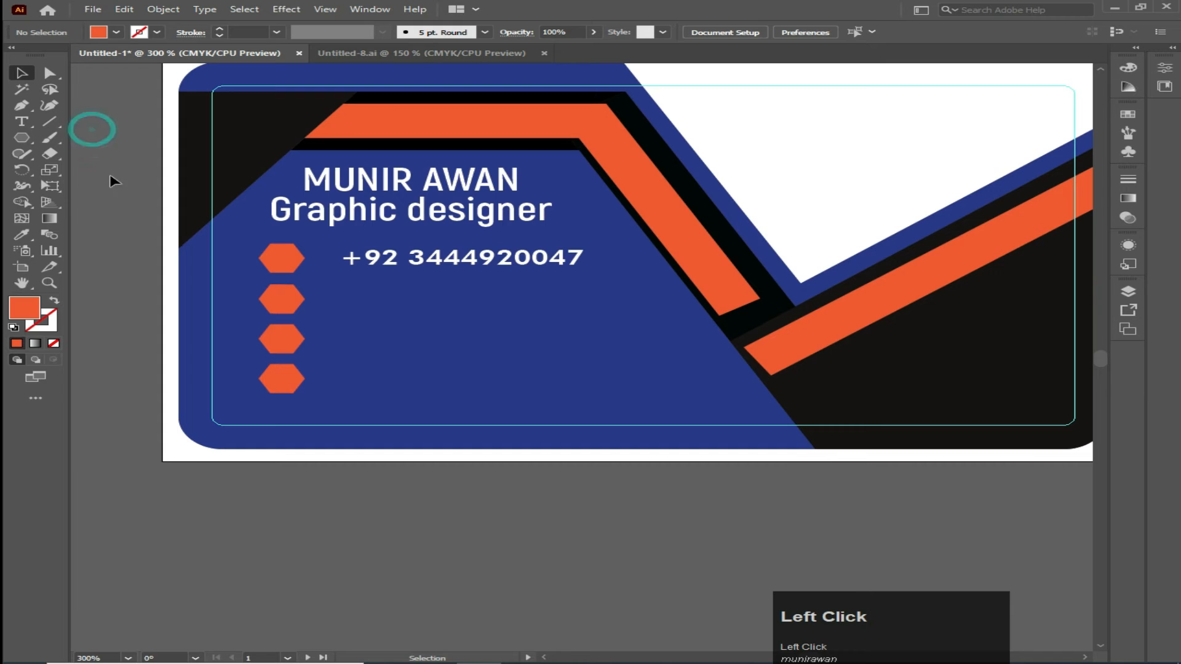
# Increase the phone number's font size by one step and duplicate the line beside the second hexagon.
pyautogui.click(387, 262)
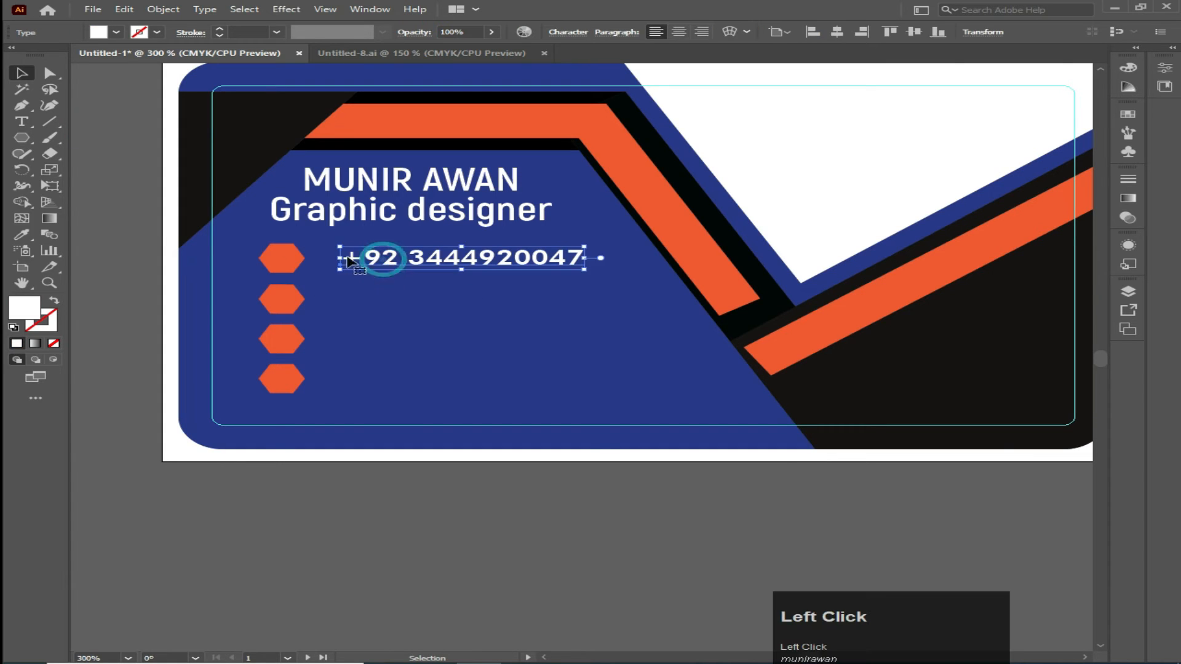
pyautogui.click(24, 122)
pyautogui.moveTo(344, 254); pyautogui.dragTo(619, 288)
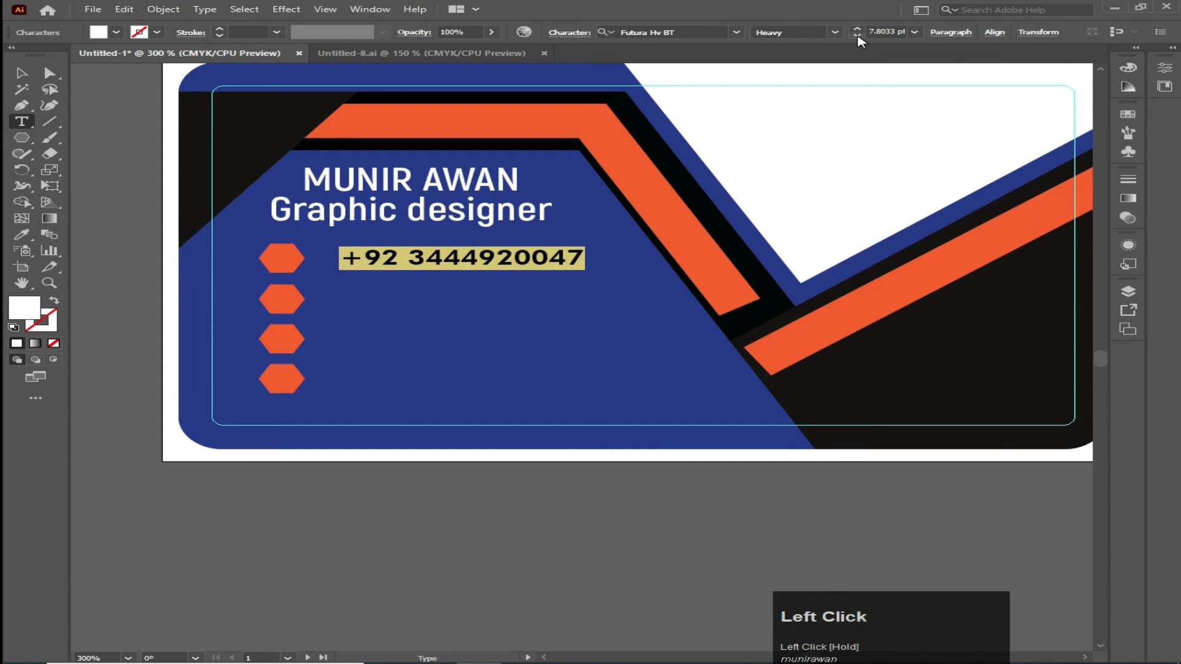
pyautogui.click(857, 29)
pyautogui.click(22, 73)
pyautogui.click(395, 282)
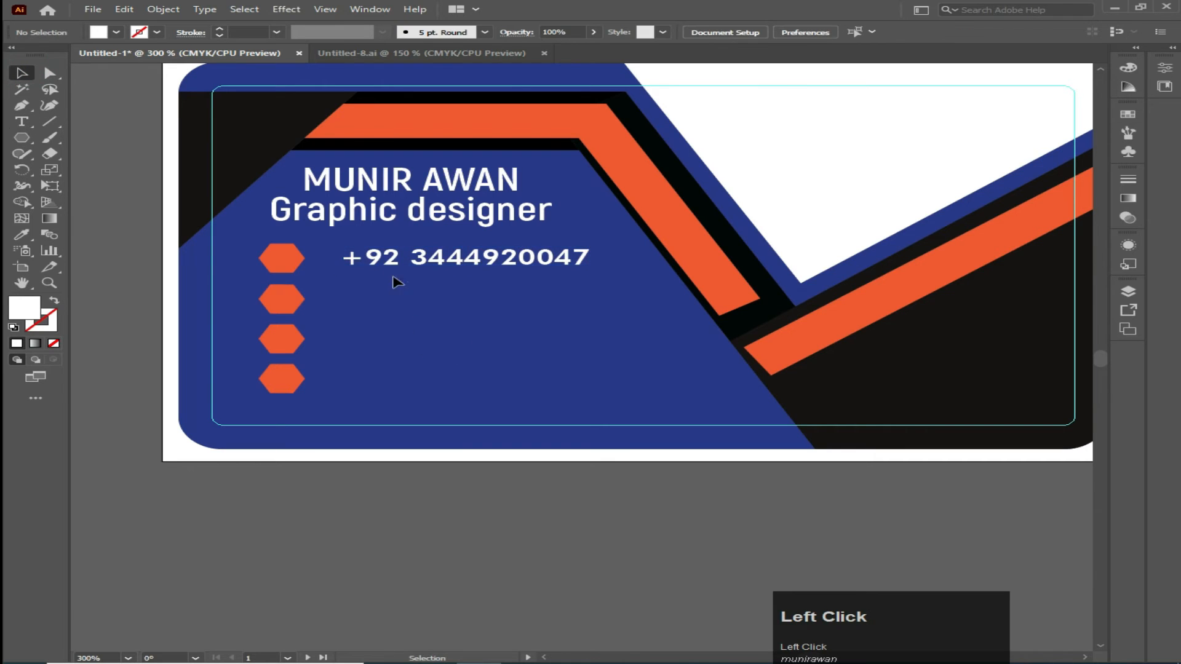
pyautogui.moveTo(385, 258); pyautogui.dragTo(388, 303)
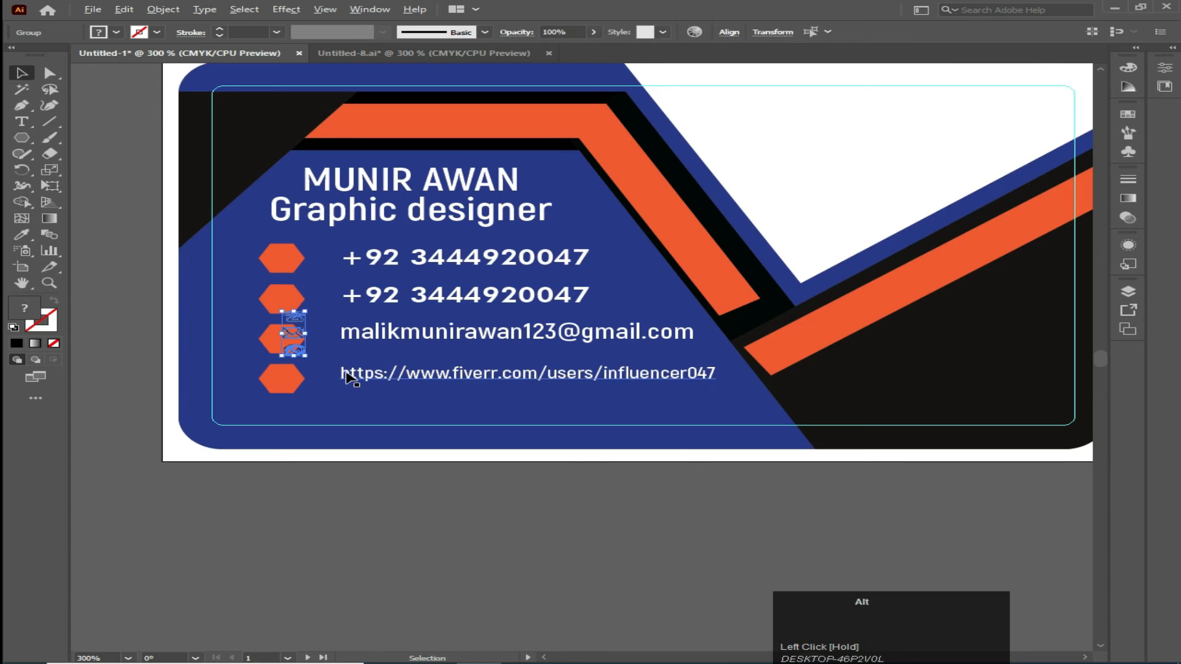
# Place the telephone, WhatsApp, envelope and globe icons on the four hexagons in order, matching each contact line.
pyautogui.scroll(2, 350, 377)
pyautogui.moveTo(240, 296); pyautogui.dragTo(220, 143)
pyautogui.click(311, 388)
pyautogui.moveTo(310, 296); pyautogui.dragTo(217, 307)
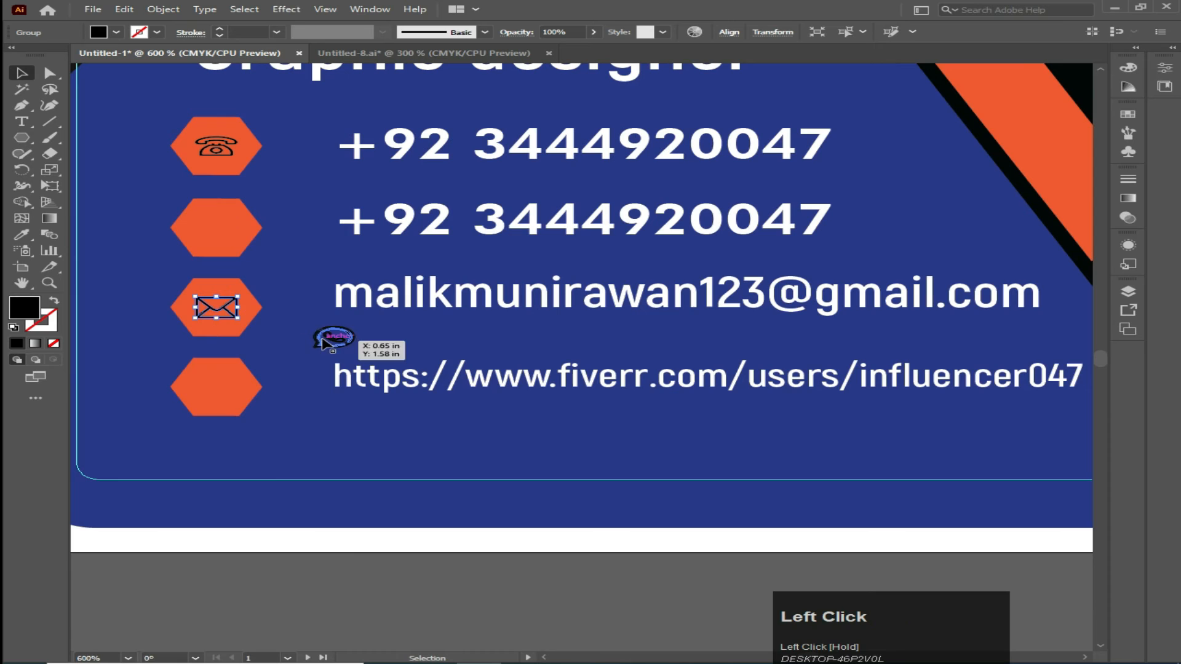
pyautogui.moveTo(325, 342); pyautogui.dragTo(214, 234)
pyautogui.moveTo(209, 229); pyautogui.dragTo(208, 230)
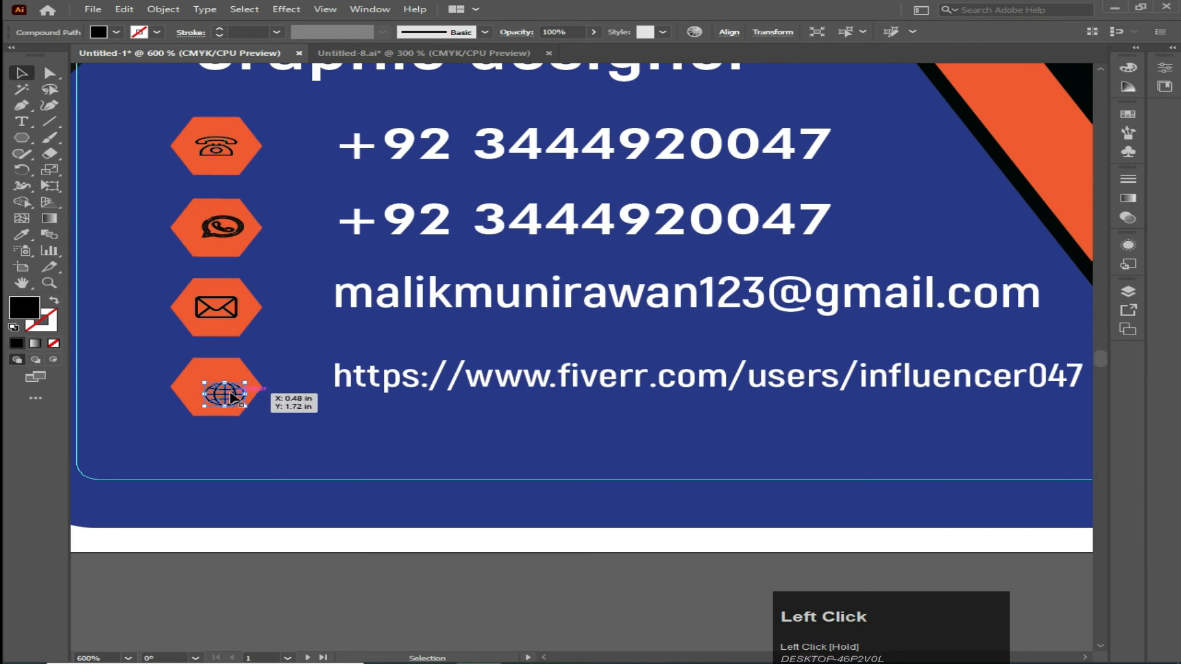
pyautogui.moveTo(224, 385); pyautogui.dragTo(219, 390)
# Select all four contact icons, fill them white, and deselect them.
pyautogui.keyDown('shift'); pyautogui.click(220, 314); pyautogui.keyUp('shift')
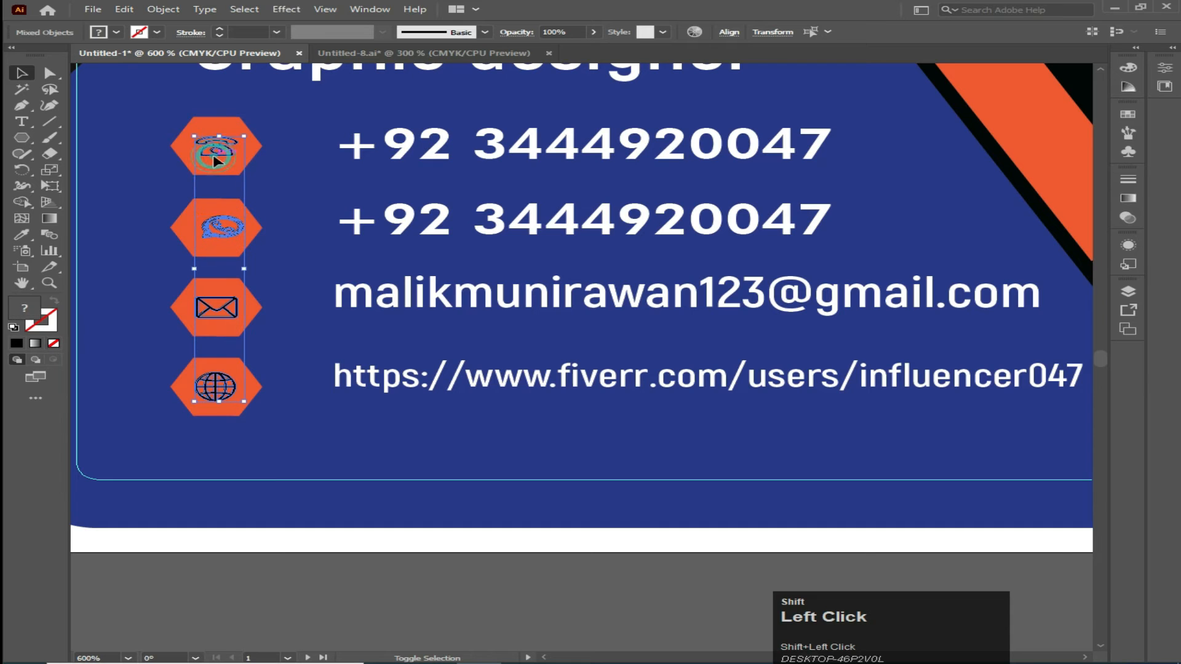
pyautogui.click(115, 33)
pyautogui.click(40, 62)
pyautogui.click(393, 585)
# Move the logo with its "BUSINESS TAGLINES HERE" text toward the middle of the card's white area.
pyautogui.scroll(-3, 409, 384)
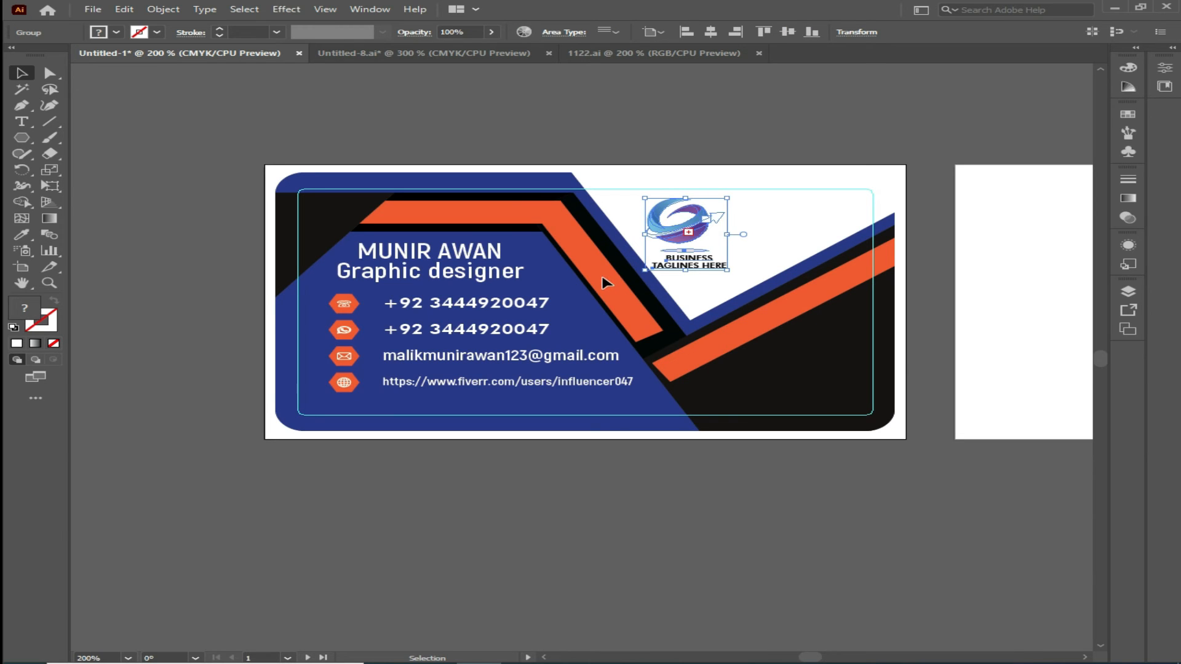
pyautogui.moveTo(677, 251); pyautogui.dragTo(726, 250)
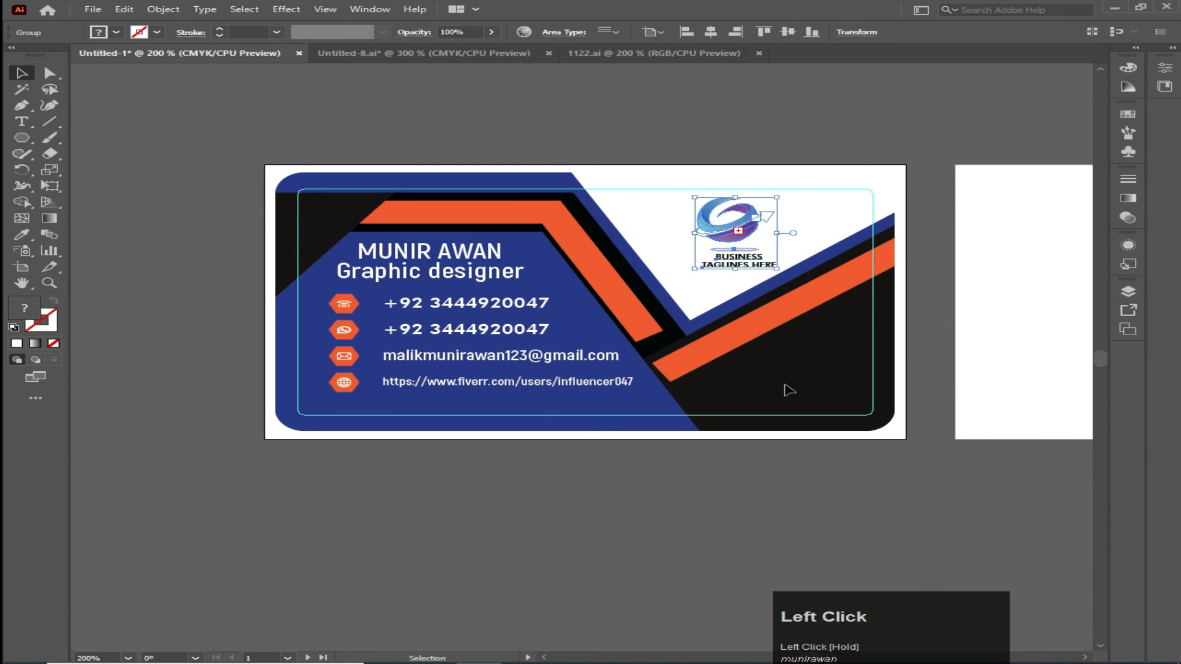
pyautogui.click(714, 490)
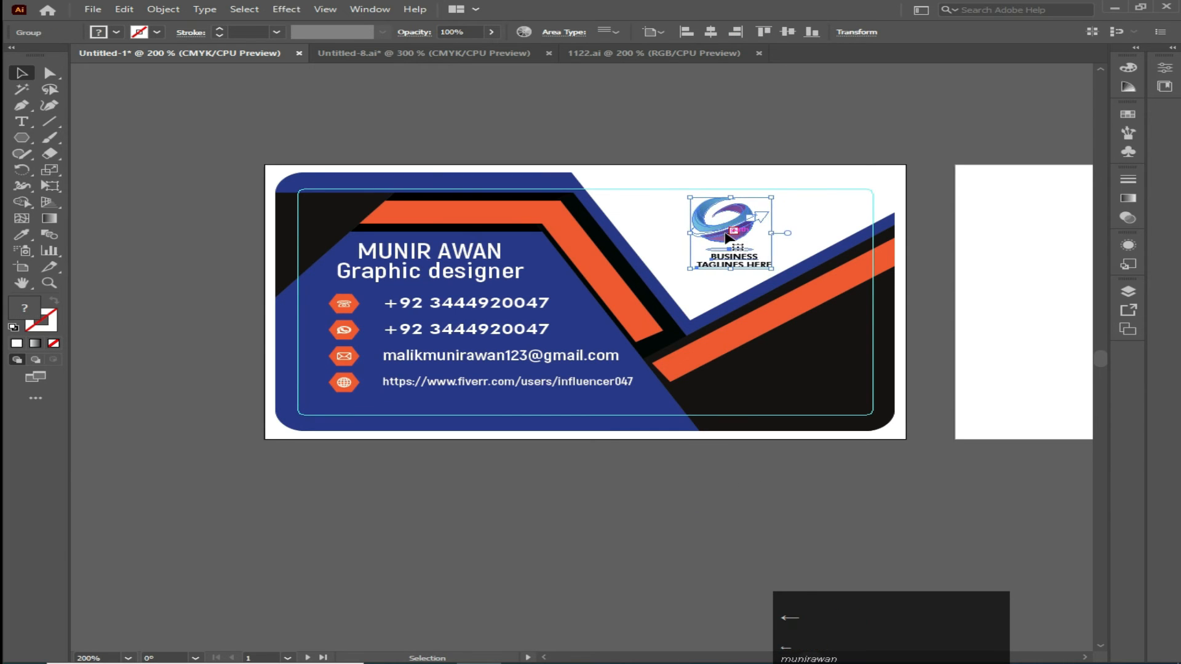
pyautogui.hotkey('ctrl', 'alt', '0')
pyautogui.moveTo(196, 392); pyautogui.dragTo(403, 395)
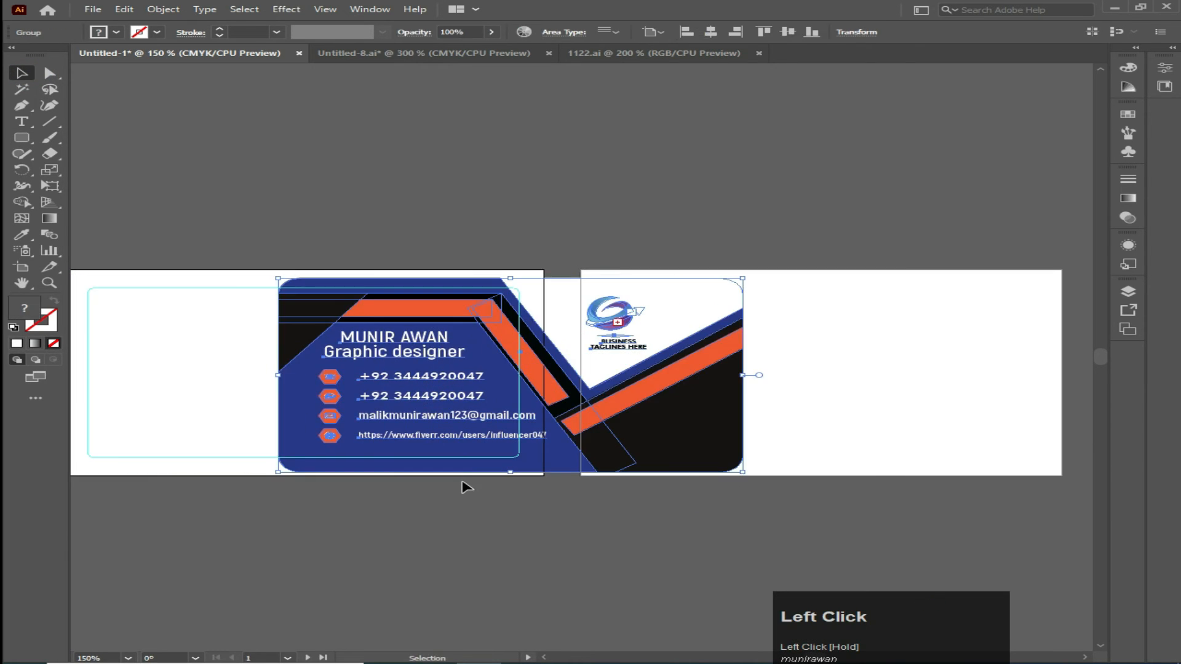
pyautogui.hotkey('ctrl', 'z')
# Copy the finished card design, paste it, move the copy onto the second artboard, and deselect it.
pyautogui.click(126, 9)
pyautogui.click(148, 72)
pyautogui.click(125, 9)
pyautogui.click(154, 98)
pyautogui.moveTo(326, 454); pyautogui.dragTo(854, 441)
pyautogui.moveTo(665, 530); pyautogui.dragTo(520, 500)
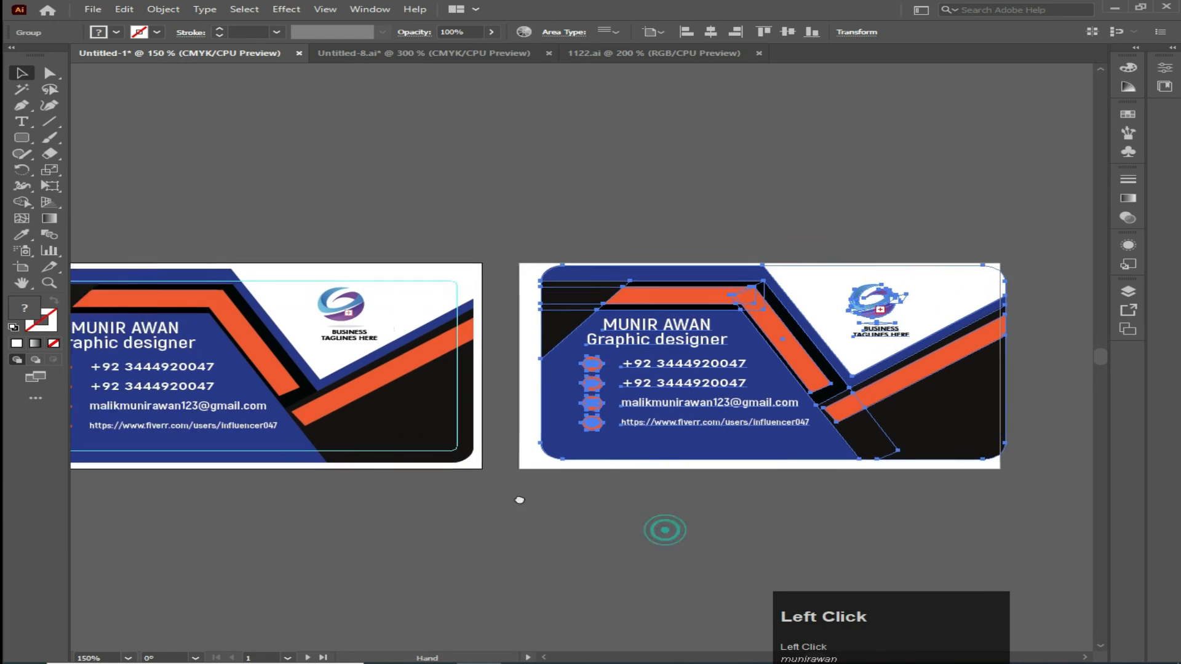
pyautogui.click(669, 545)
# Center the copied card design horizontally and vertically on the second artboard and deselect it.
pyautogui.click(414, 346)
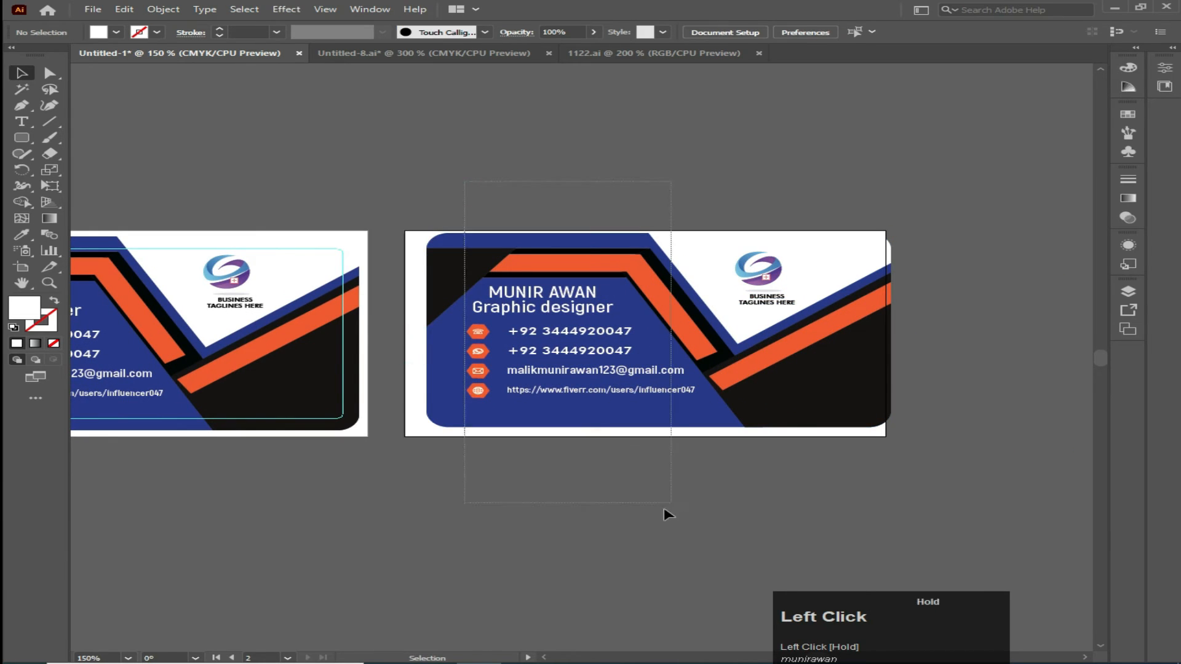
pyautogui.moveTo(664, 509); pyautogui.dragTo(663, 509)
pyautogui.click(710, 35)
pyautogui.click(787, 31)
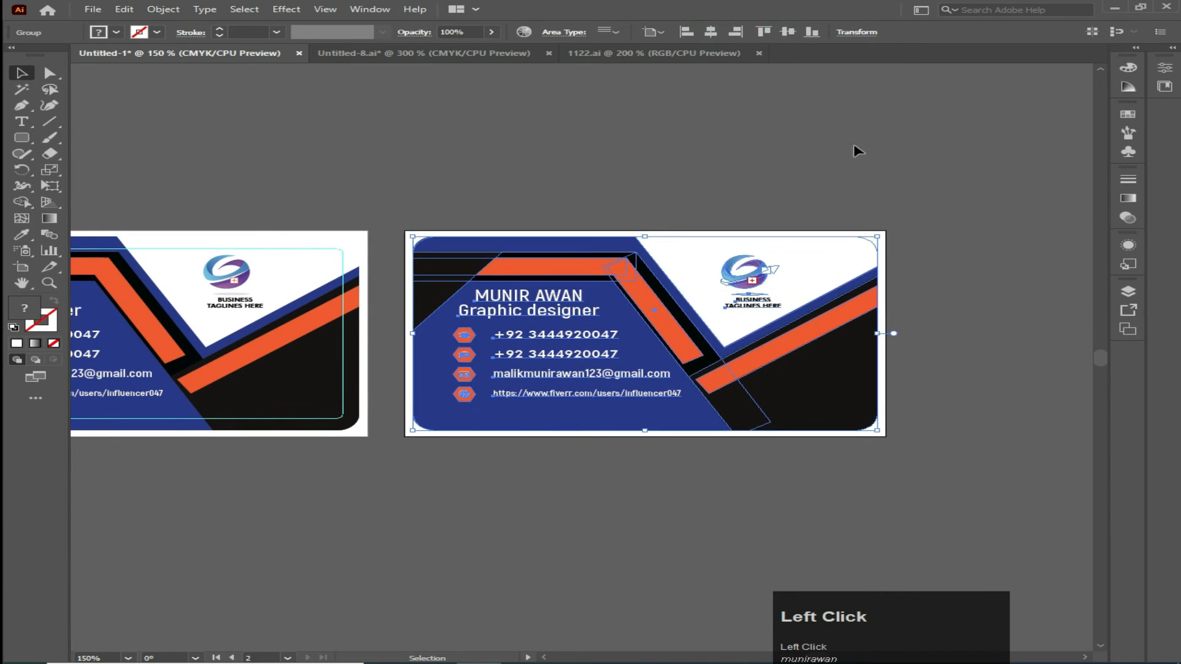
pyautogui.click(879, 157)
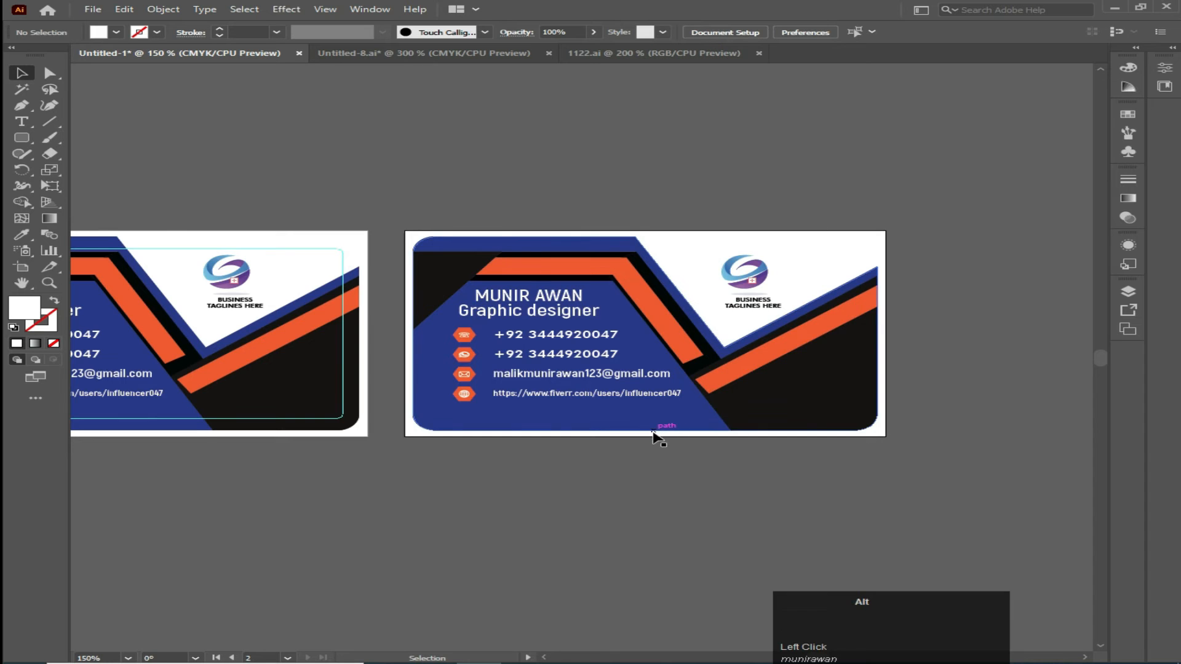
# Ungroup the card copy on the second artboard twice and select its block of contact text.
pyautogui.scroll(1, 655, 434)
pyautogui.click(528, 306)
pyautogui.rightClick(528, 305)
pyautogui.click(566, 414)
pyautogui.click(527, 503)
pyautogui.rightClick(547, 306)
pyautogui.click(566, 414)
pyautogui.click(551, 512)
pyautogui.click(517, 306)
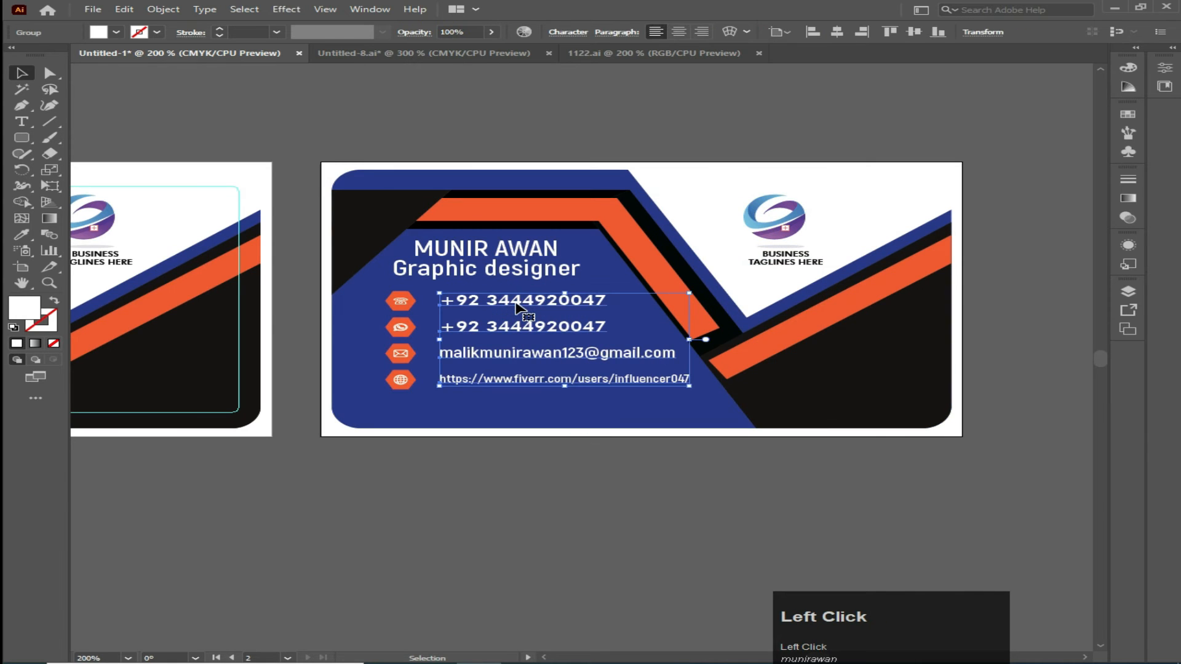
# Delete the contact text block and its phone, WhatsApp, e-mail and web icons from the second card.
pyautogui.press('Delete')
pyautogui.moveTo(400, 301); pyautogui.dragTo(400, 357)
pyautogui.click(398, 355)
pyautogui.press('Delete')
pyautogui.click(398, 383)
pyautogui.press('Delete')
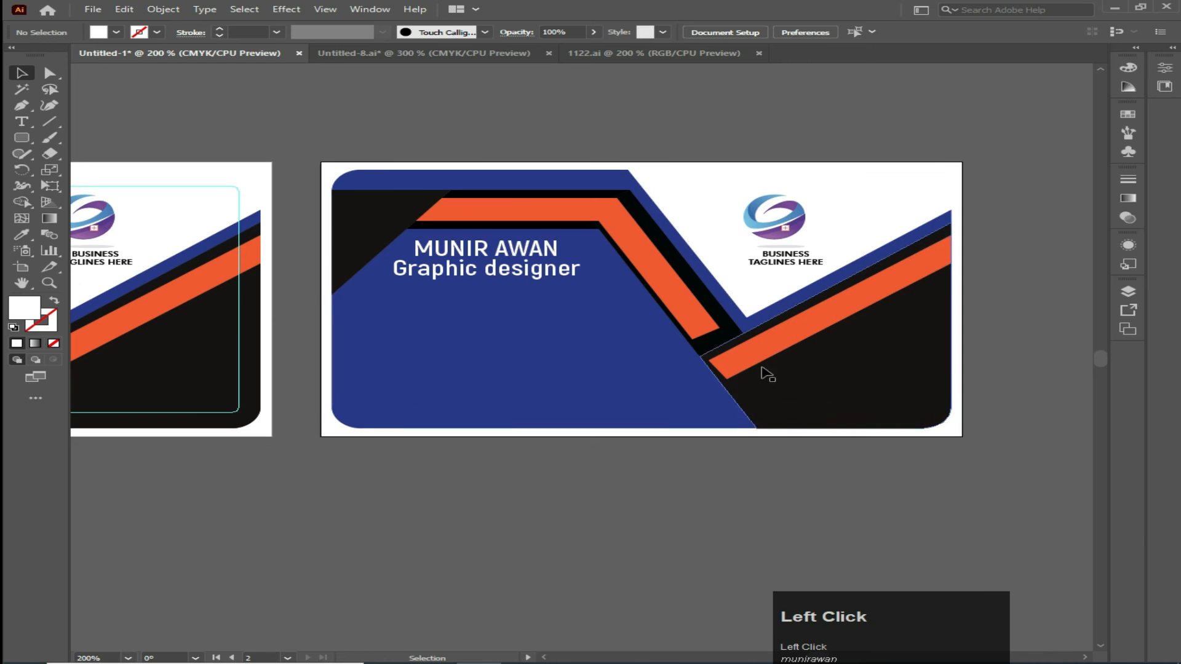
# Ungroup the second card's logo and fill its "BUSINESS" and "TAGLINES HERE" text with white.
pyautogui.click(785, 230)
pyautogui.rightClick(785, 261)
pyautogui.click(809, 374)
pyautogui.click(750, 471)
pyautogui.click(770, 263)
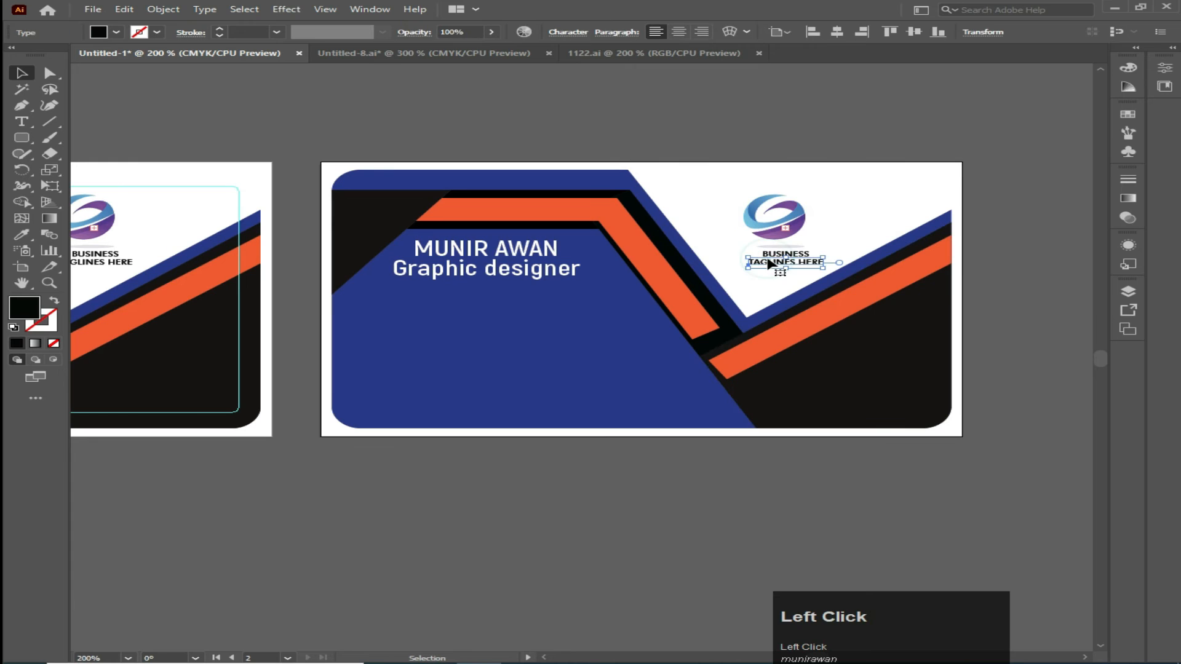
pyautogui.keyDown('shift'); pyautogui.click(768, 257); pyautogui.keyUp('shift')
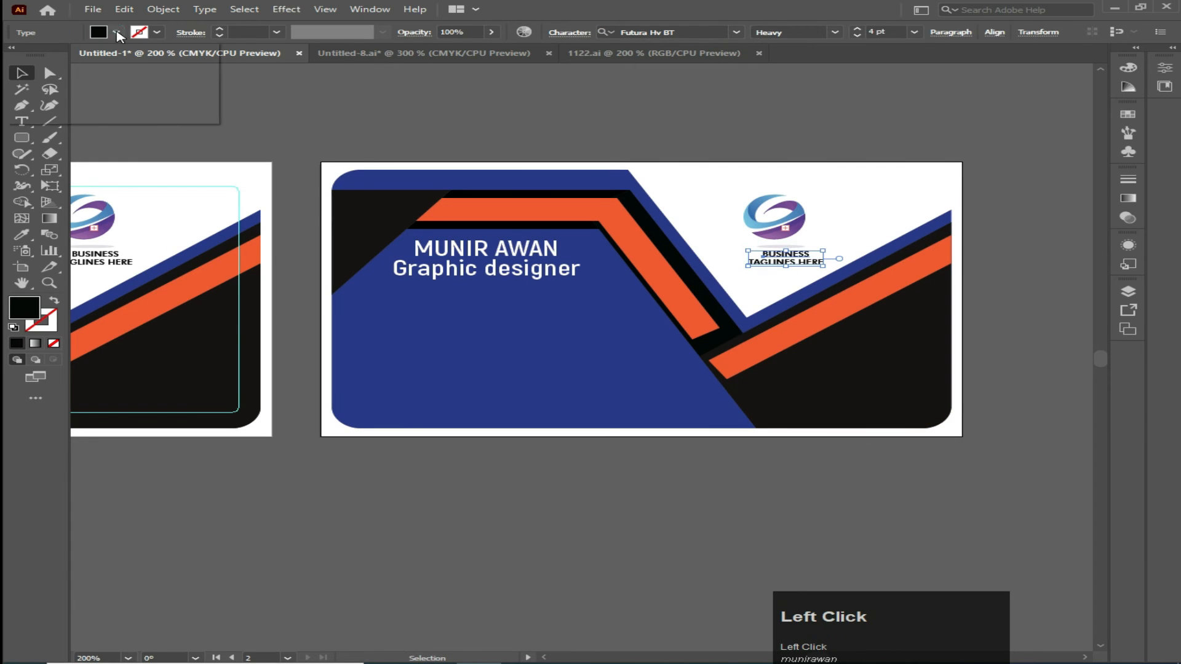
pyautogui.click(38, 56)
pyautogui.click(429, 117)
pyautogui.click(628, 141)
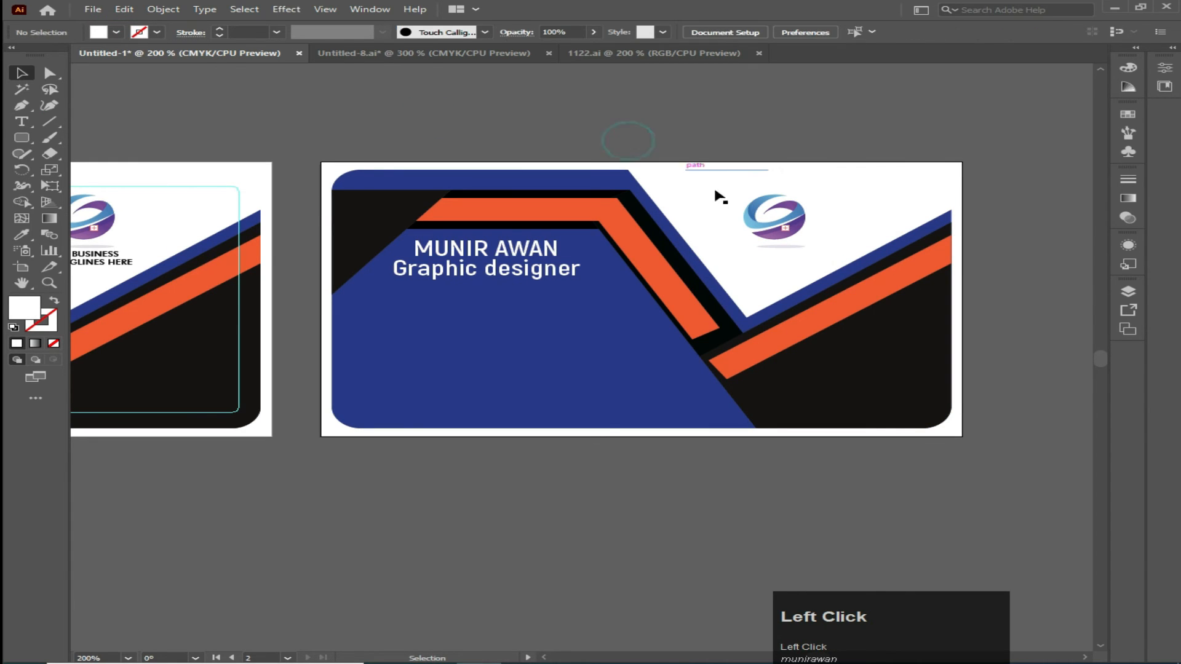
# Group the second card's logo emblem with its white "BUSINESS" text.
pyautogui.moveTo(713, 191); pyautogui.dragTo(746, 251)
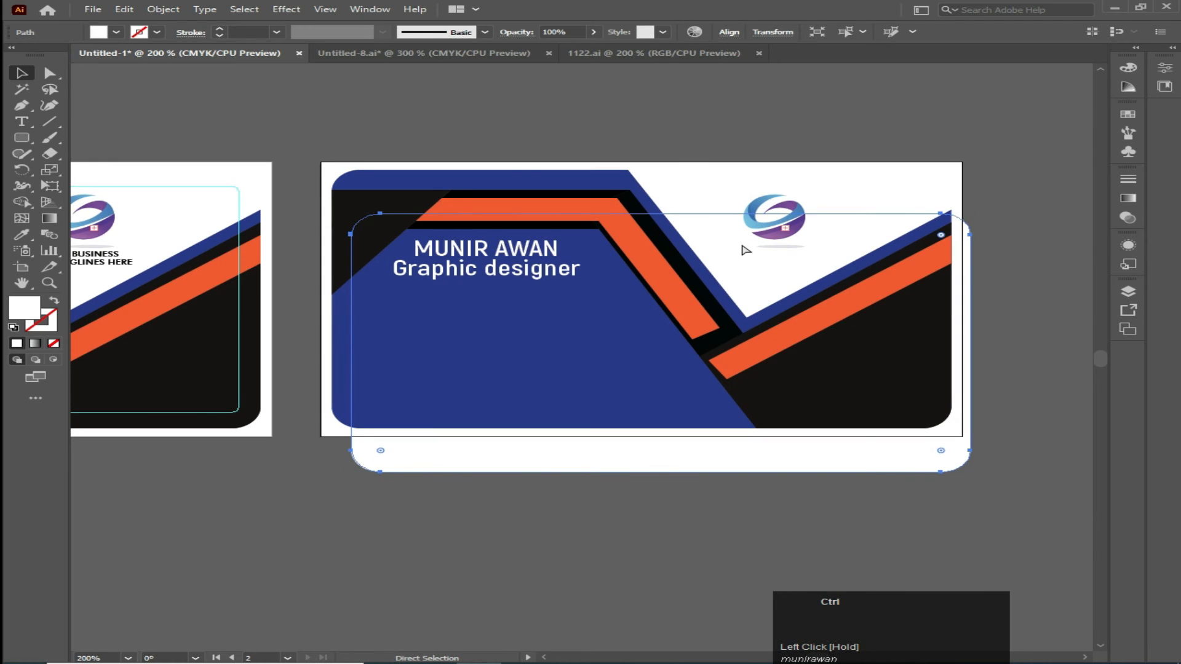
pyautogui.hotkey('ctrl', 'z')
pyautogui.click(766, 245)
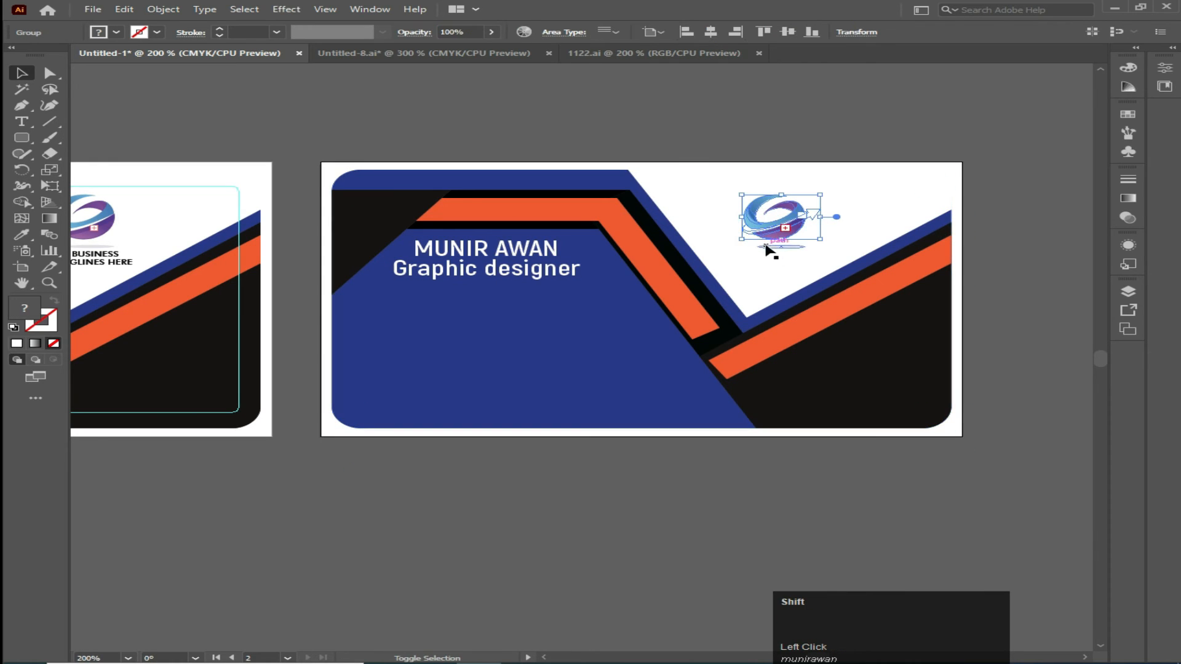
pyautogui.keyDown('shift'); pyautogui.click(775, 261); pyautogui.keyUp('shift')
pyautogui.rightClick(777, 225)
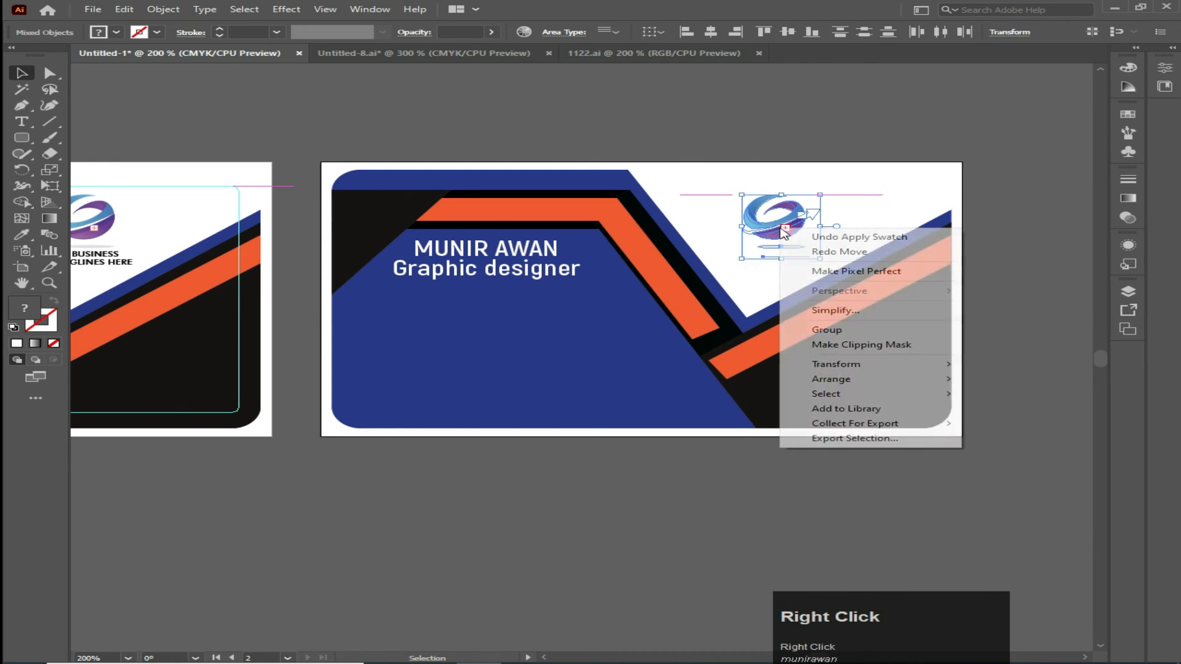
pyautogui.click(825, 329)
# Try to move the grouped logo onto the black lower-right shape of the second card.
pyautogui.moveTo(794, 256); pyautogui.dragTo(879, 396)
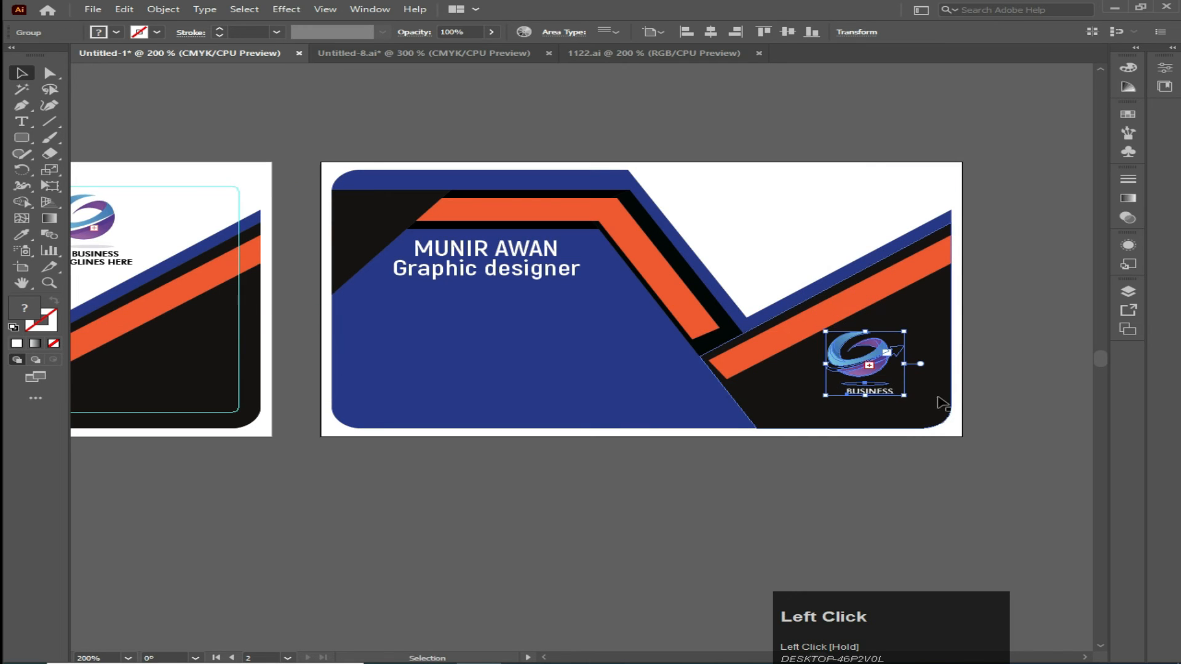
pyautogui.click(983, 367)
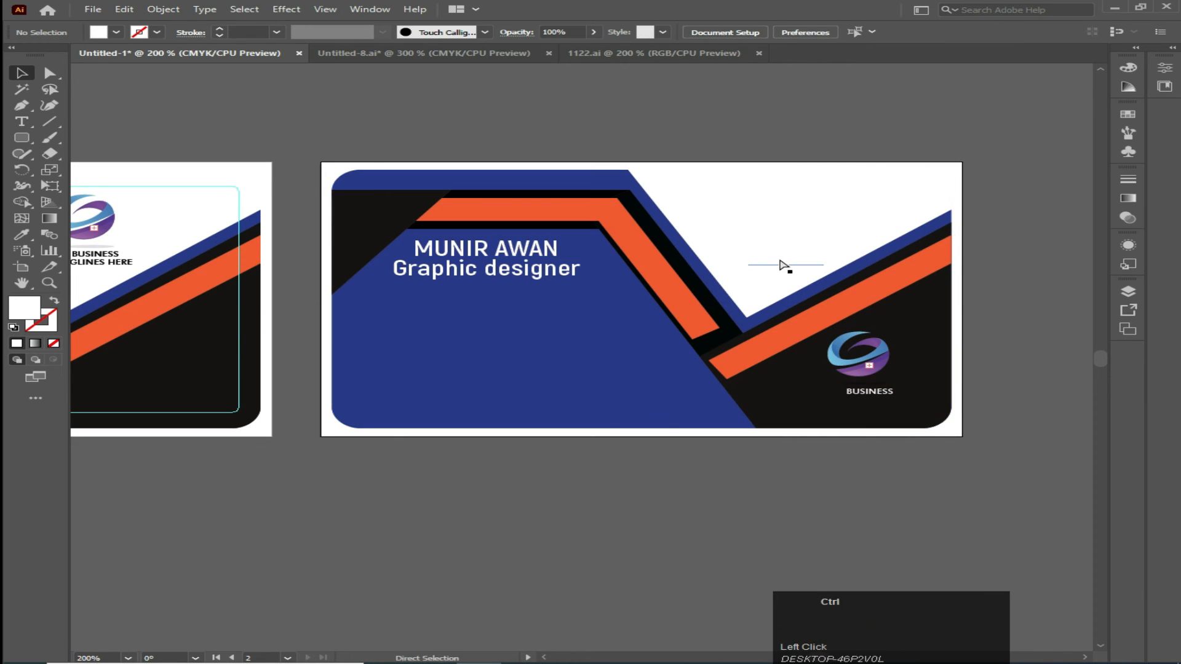
pyautogui.hotkey('ctrl', 'z')
# Lock the second card's base, its blue, black and orange left-hand shapes, and the name and title text.
pyautogui.moveTo(535, 129); pyautogui.dragTo(598, 443)
pyautogui.click(163, 9)
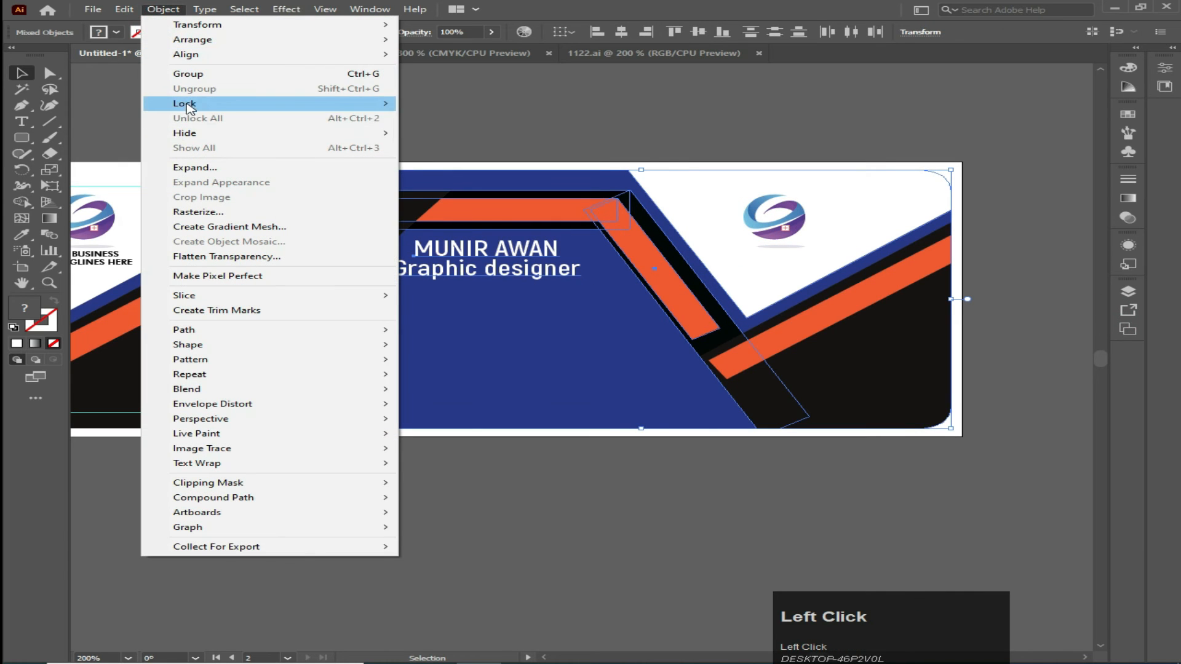
pyautogui.click(459, 105)
# Try to move the logo, first alone and again with its "TAGLINES HERE" text, onto the black lower-right shape.
pyautogui.moveTo(640, 127); pyautogui.dragTo(818, 265)
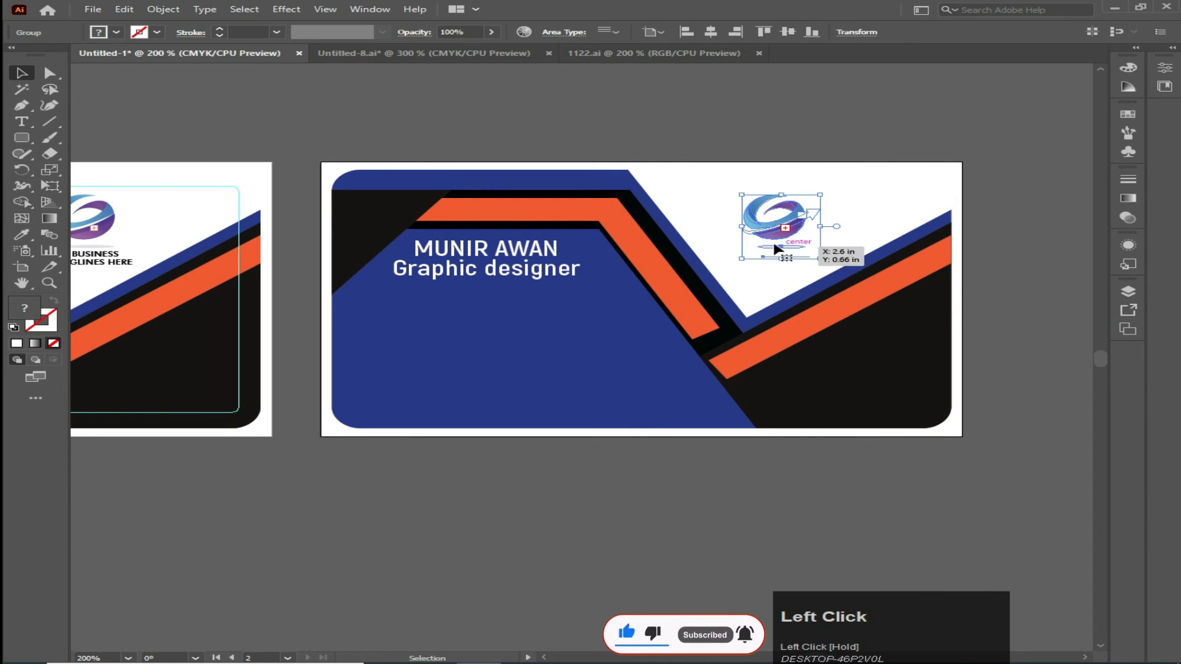
pyautogui.moveTo(764, 228); pyautogui.dragTo(853, 365)
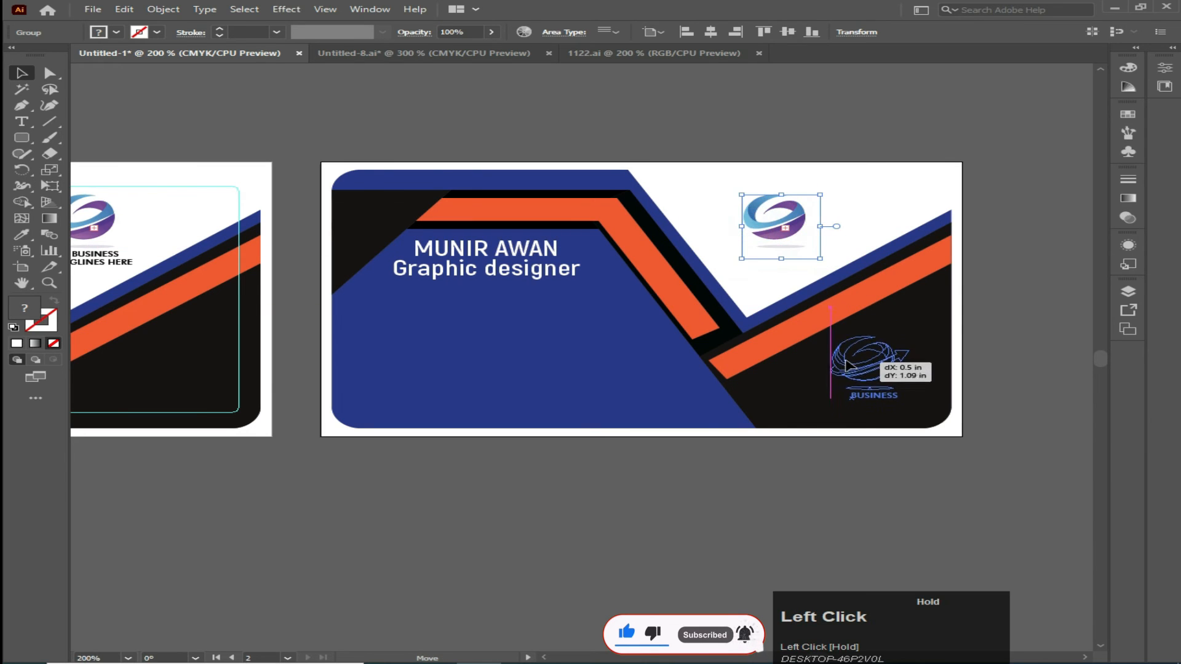
pyautogui.click(751, 264)
pyautogui.hotkey('ctrl', 'z')
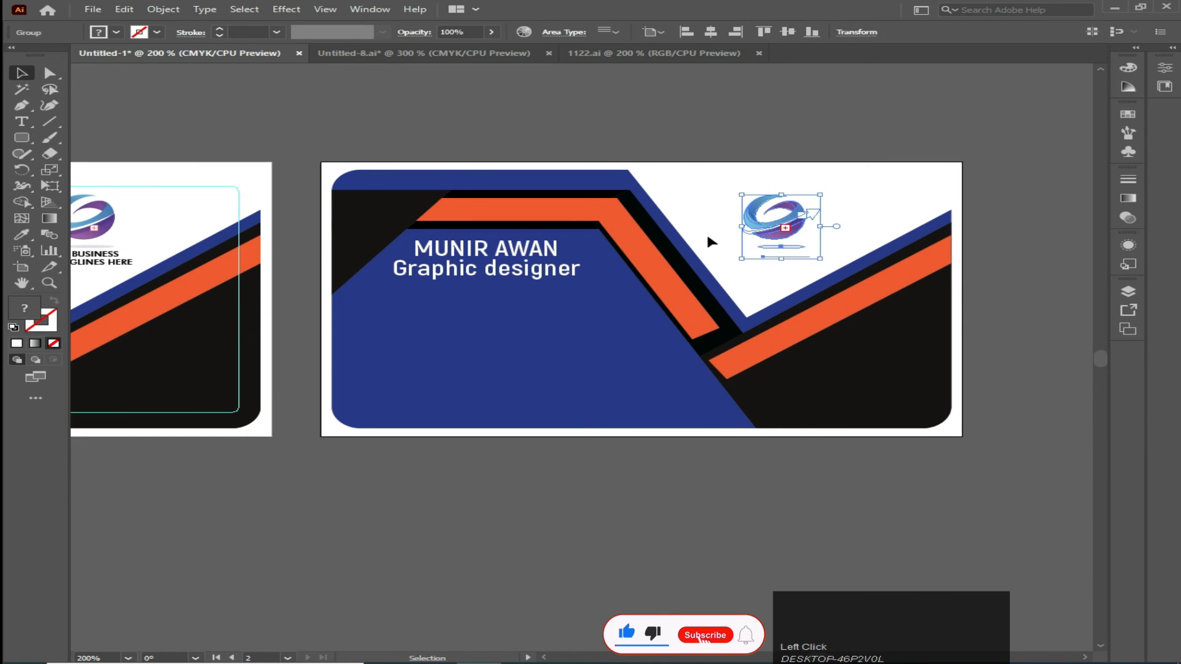
pyautogui.click(671, 163)
pyautogui.moveTo(849, 316); pyautogui.dragTo(849, 316)
pyautogui.moveTo(753, 219); pyautogui.dragTo(838, 356)
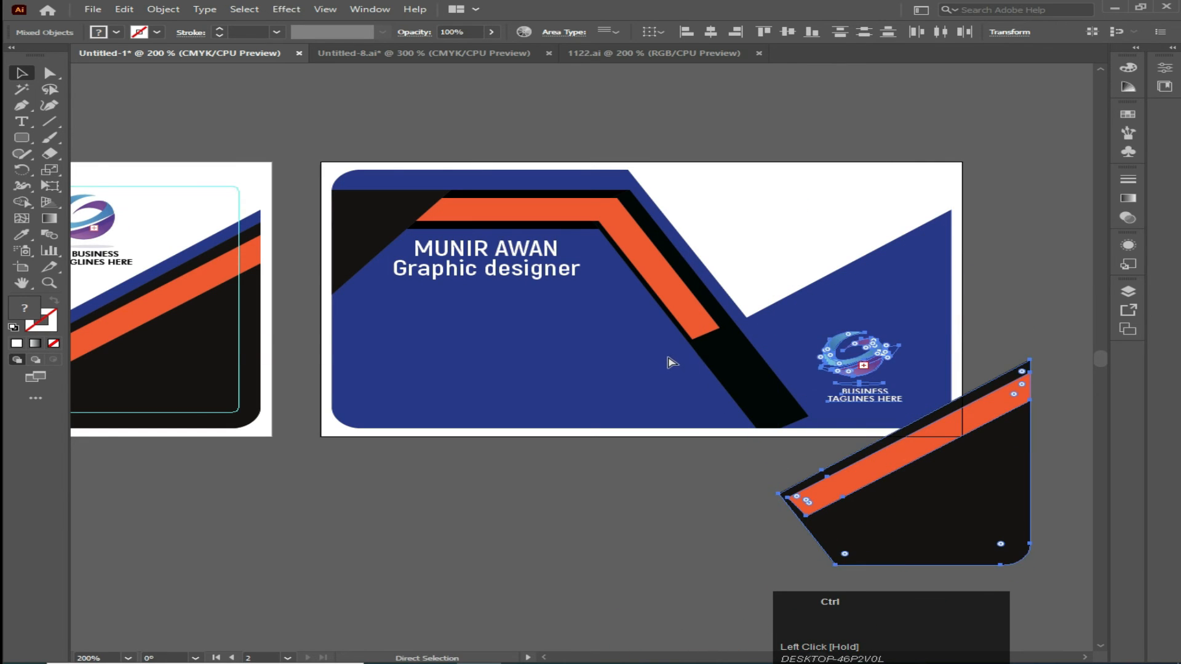
pyautogui.hotkey('ctrl', 'z')
pyautogui.click(759, 469)
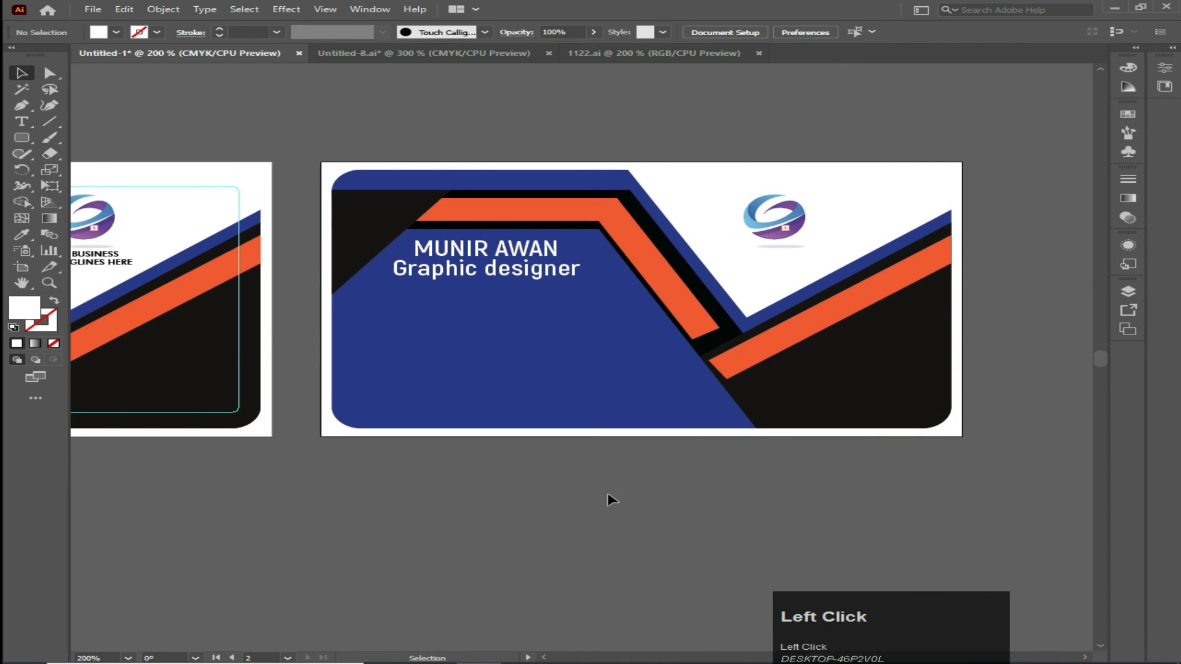
# Lock the black shape and orange diagonal stripe at the second card's lower right.
pyautogui.moveTo(1040, 312); pyautogui.dragTo(958, 324)
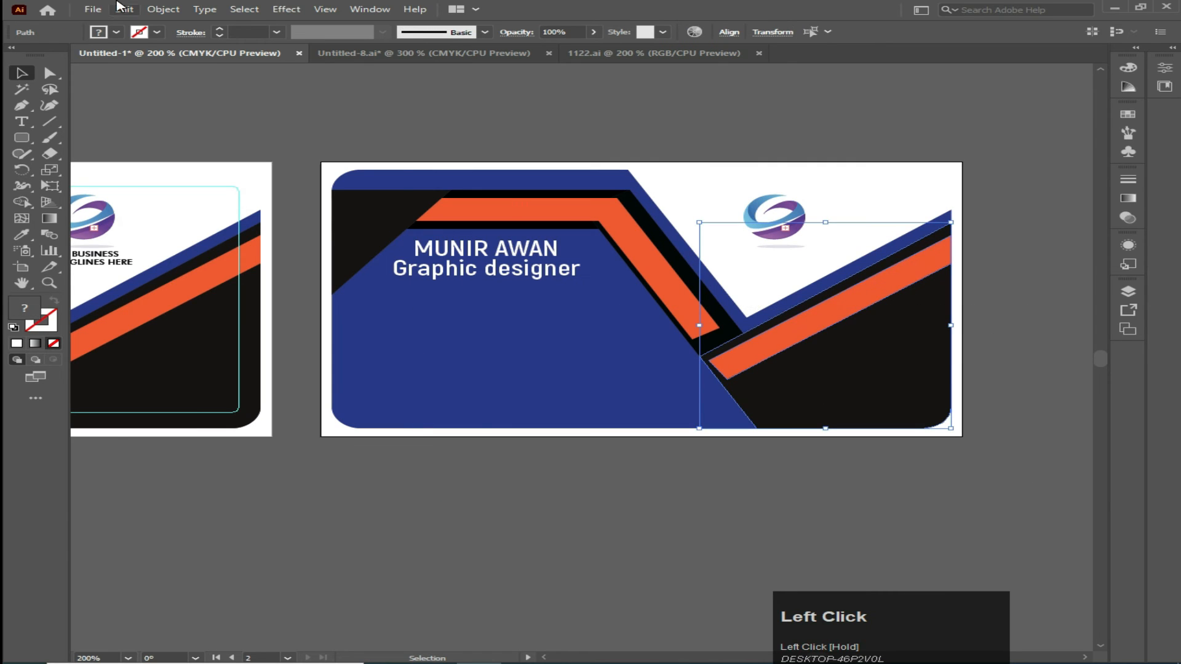
pyautogui.click(163, 8)
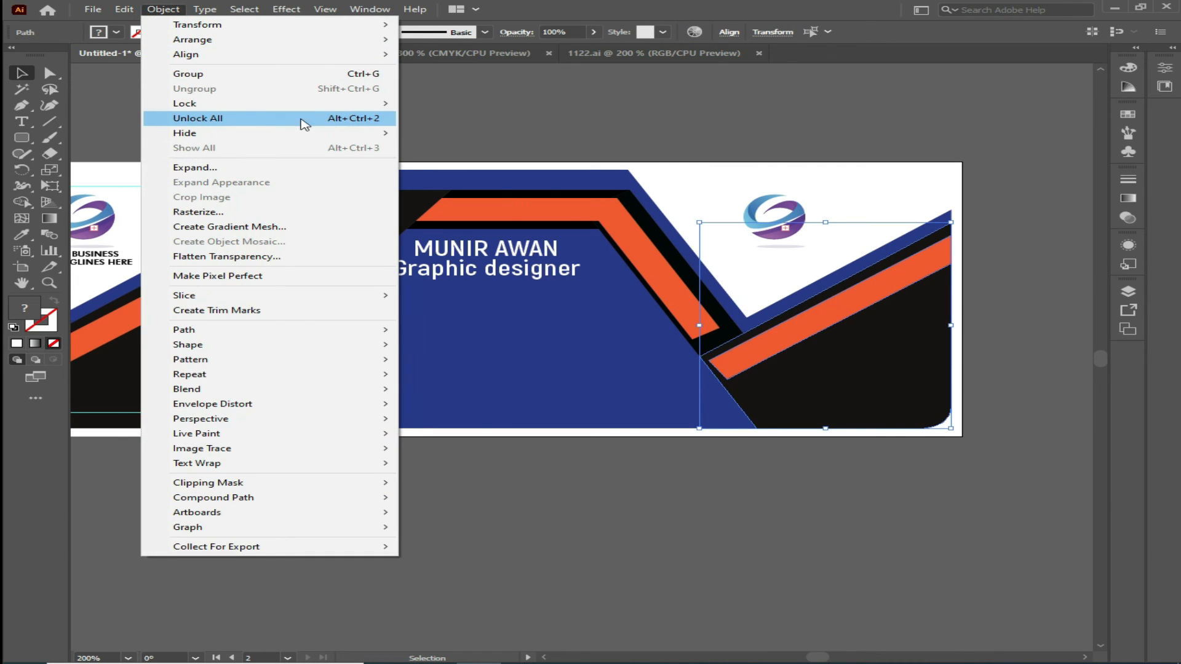
pyautogui.moveTo(258, 103)
pyautogui.click(431, 105)
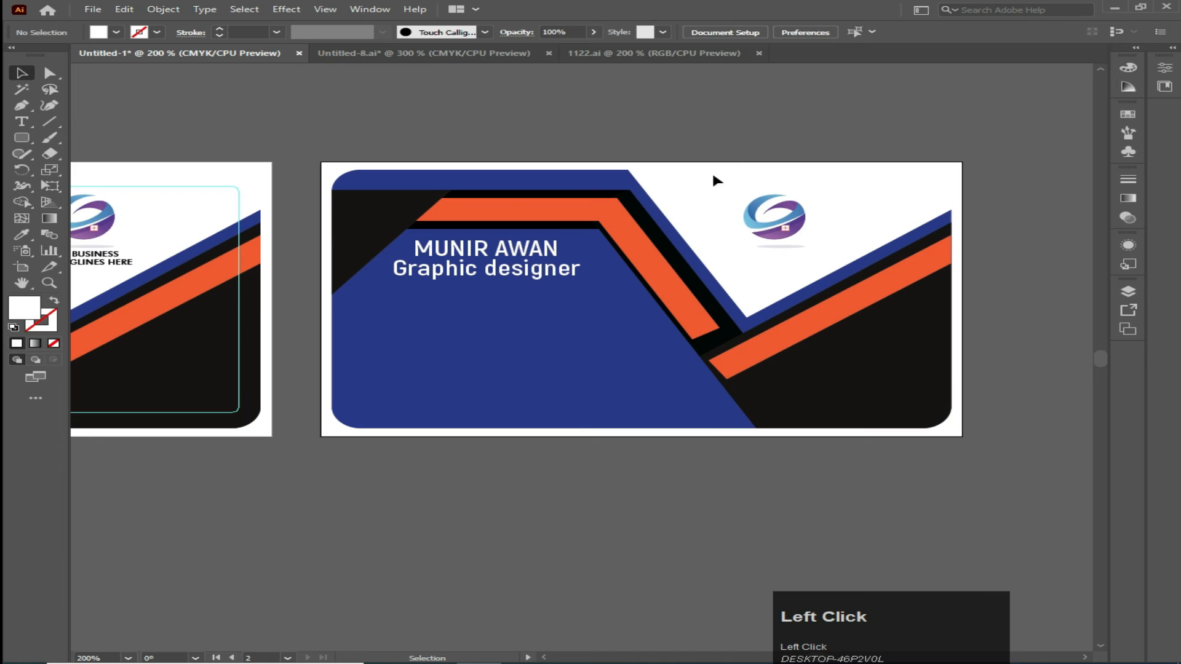
# Move the logo together with both tagline text lines onto the black lower-right shape and deselect them.
pyautogui.moveTo(857, 301); pyautogui.dragTo(855, 298)
pyautogui.moveTo(788, 239); pyautogui.dragTo(874, 376)
pyautogui.click(722, 480)
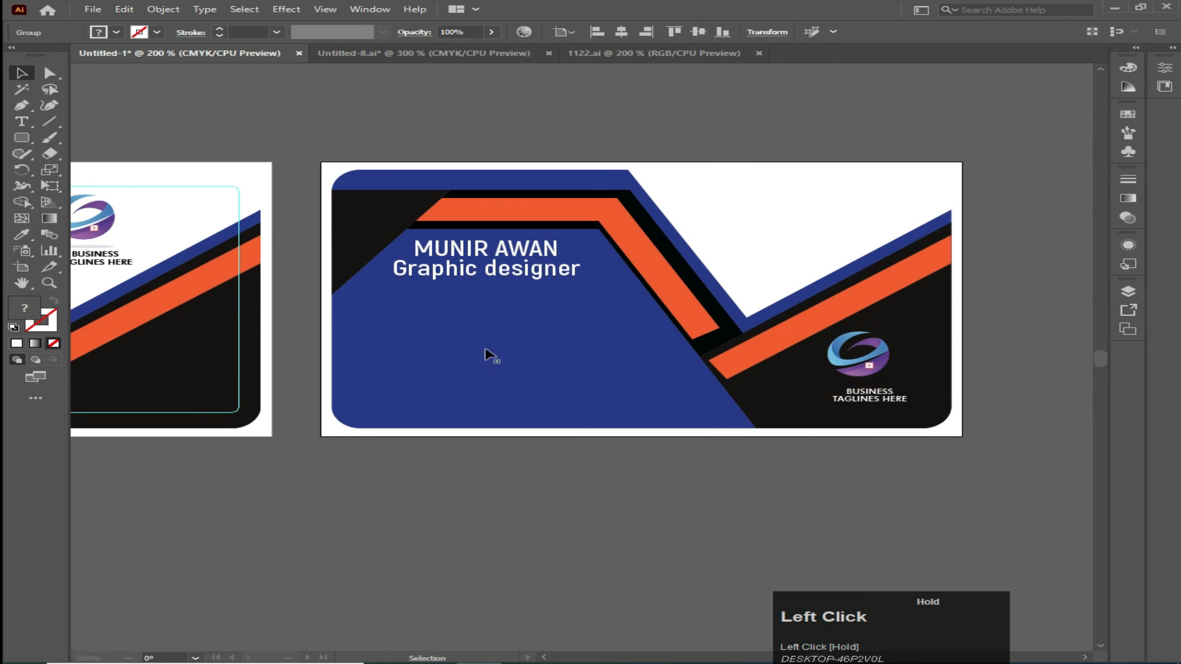
# Place a QR code on the blue area below the "Graphic designer" title of the second card.
pyautogui.moveTo(486, 352); pyautogui.dragTo(577, 375)
pyautogui.keyDown('alt'); pyautogui.scroll(1, 496, 423); pyautogui.keyUp('alt')
pyautogui.moveTo(496, 351); pyautogui.dragTo(510, 387)
pyautogui.click(443, 178)
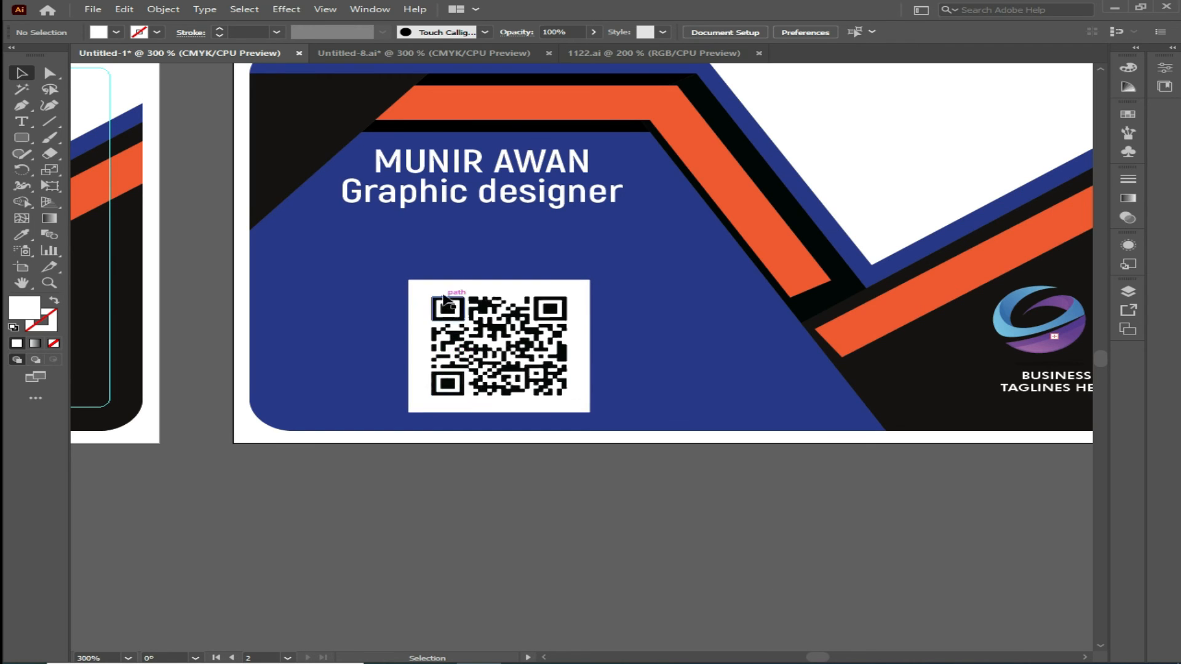
# Ungroup the QR code and fill its white background with the stripe's orange using the Eyedropper.
pyautogui.rightClick(444, 299)
pyautogui.click(451, 545)
pyautogui.click(451, 545)
pyautogui.click(428, 305)
pyautogui.click(482, 100)
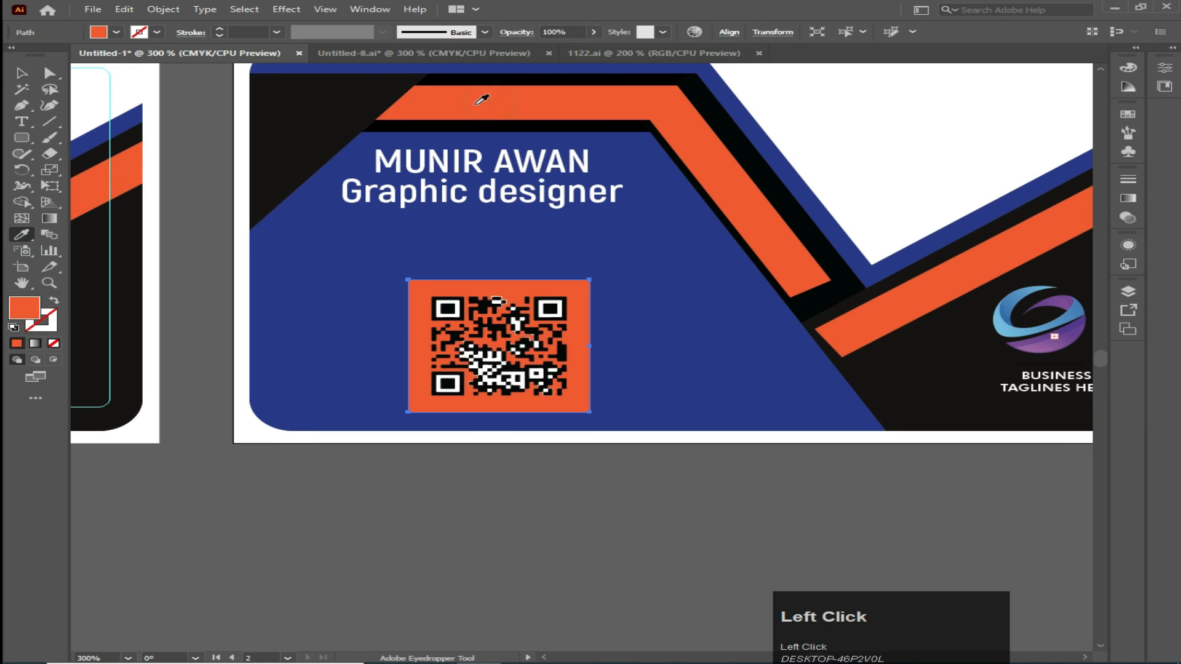
# Group the logo on the black shape with its "TAGLINES HERE" text.
pyautogui.scroll(-1, 418, 515)
pyautogui.click(849, 420)
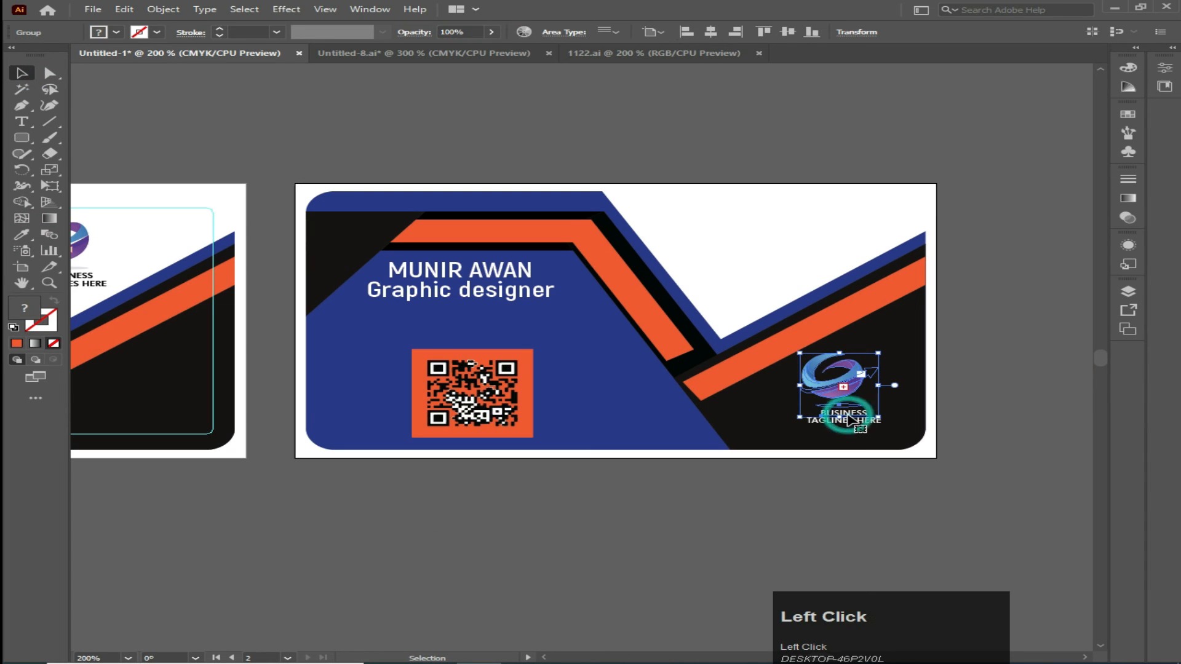
pyautogui.keyDown('shift'); pyautogui.click(864, 422); pyautogui.keyUp('shift')
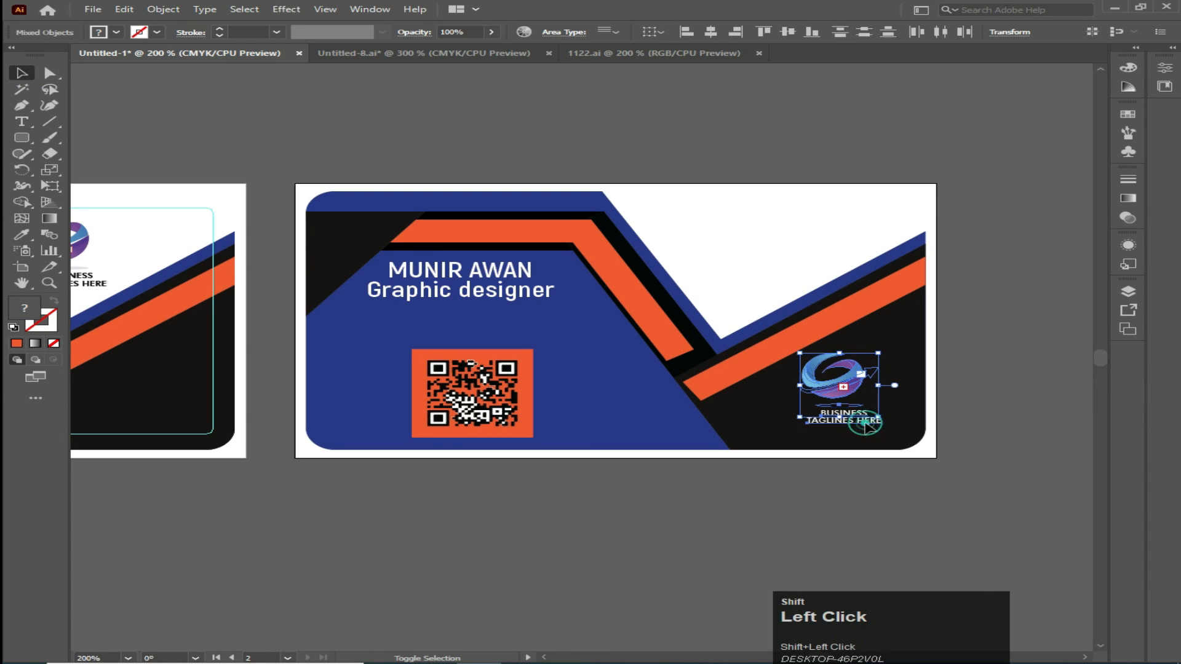
pyautogui.rightClick(867, 422)
pyautogui.click(913, 547)
# Nudge the logo group down, enlarge it slightly from its center, nudge it back up a little, and deselect it.
pyautogui.press('Down')
pyautogui.press('Down')
pyautogui.press('Down')
pyautogui.press('Down')
pyautogui.press('Down')
pyautogui.press('Down')
pyautogui.press('Down')
pyautogui.press('Down')
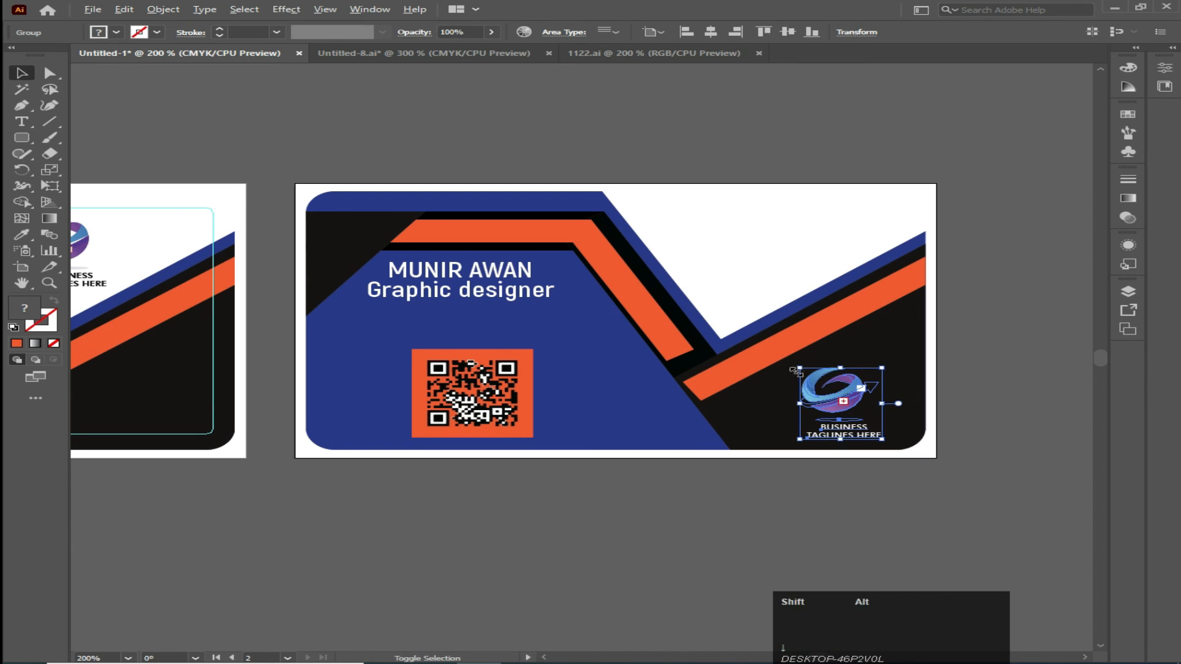
pyautogui.moveTo(797, 369); pyautogui.dragTo(790, 361)
pyautogui.press('Up')
pyautogui.press('Up')
pyautogui.press('Up')
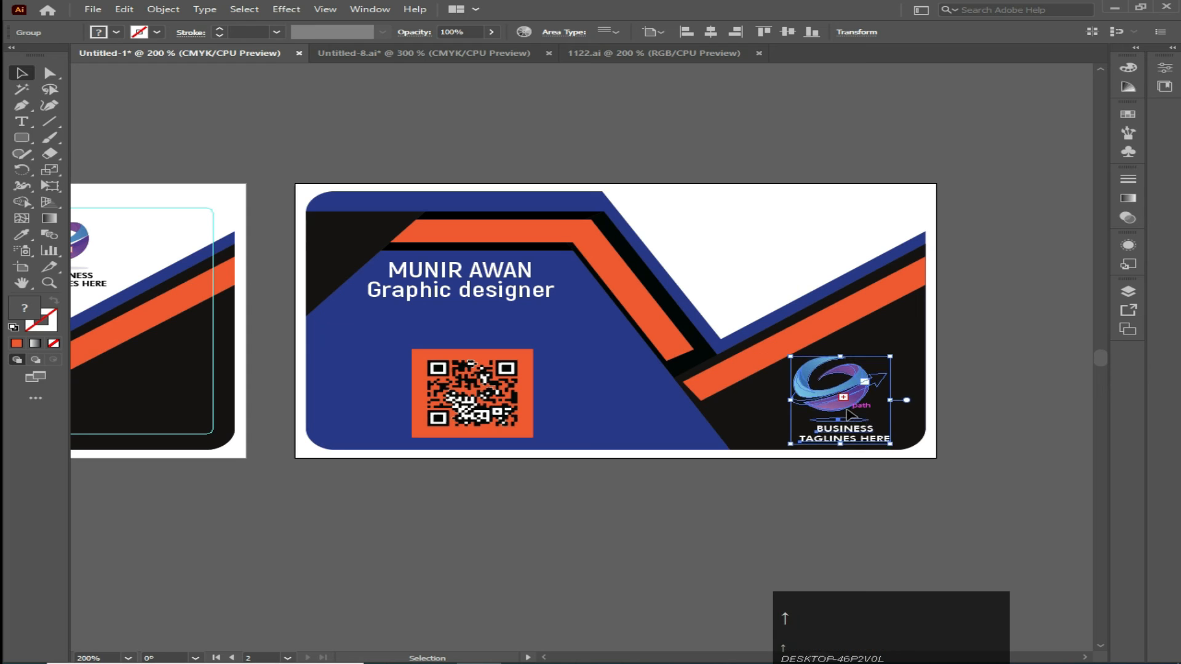
pyautogui.click(917, 563)
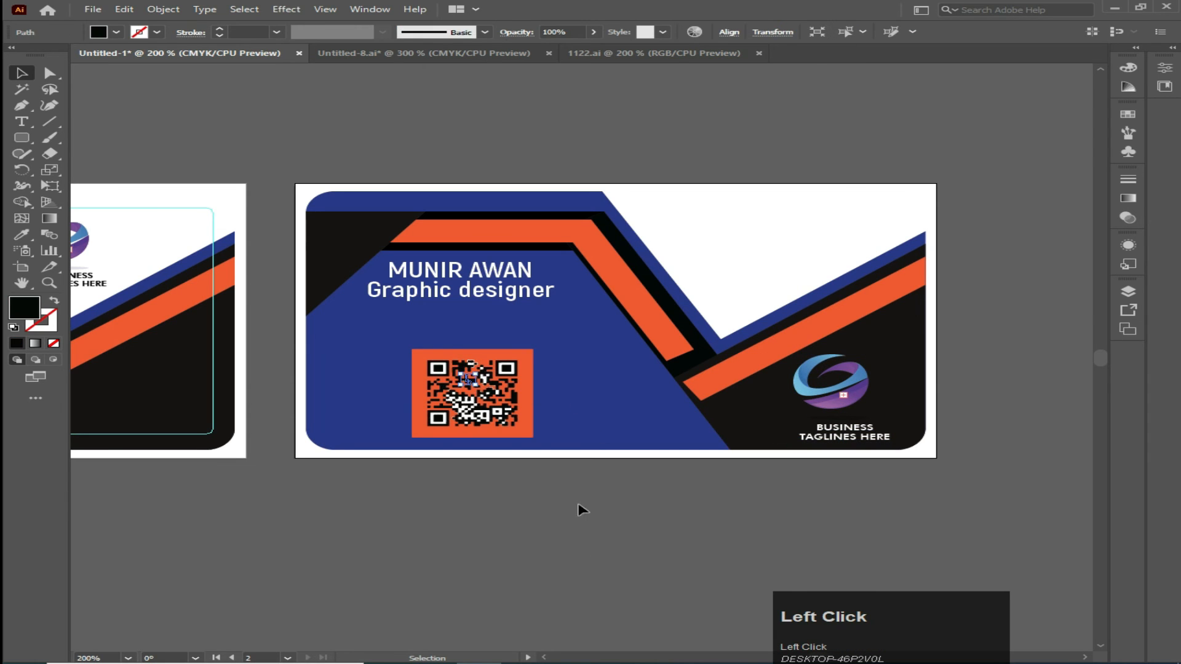
# Select all parts of the QR code with its orange background and group them.
pyautogui.moveTo(626, 441); pyautogui.dragTo(625, 439)
pyautogui.rightClick(485, 397)
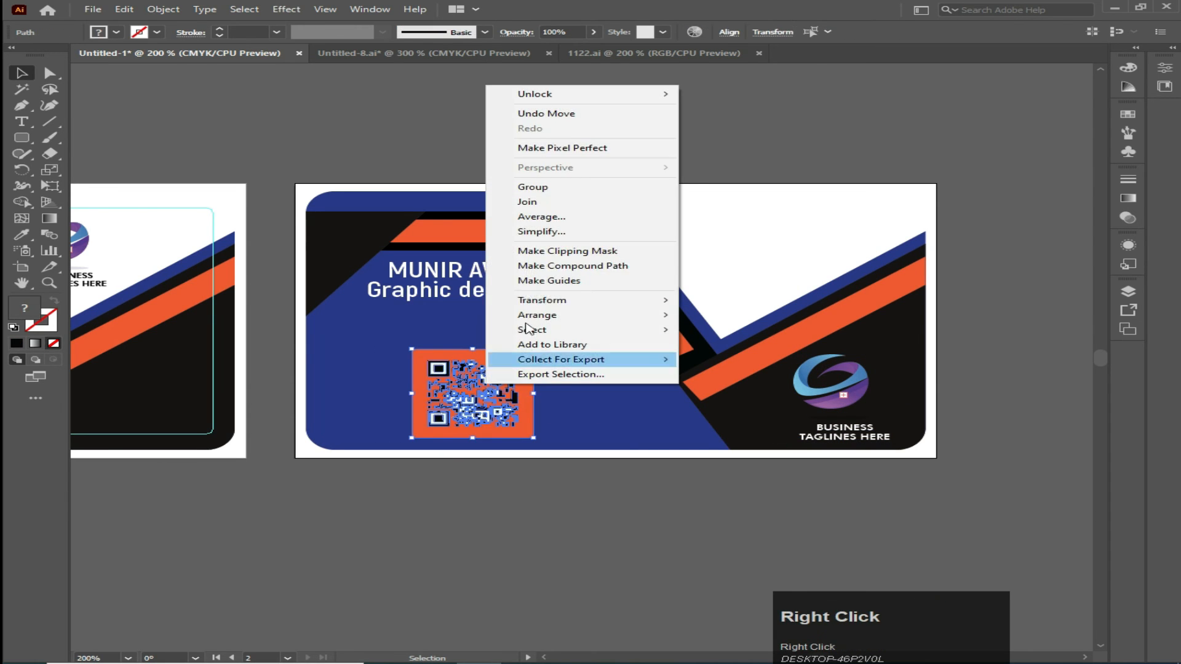
pyautogui.click(510, 189)
pyautogui.click(518, 541)
# Align the QR code and the logo group by their vertical centers and deselect them.
pyautogui.click(474, 433)
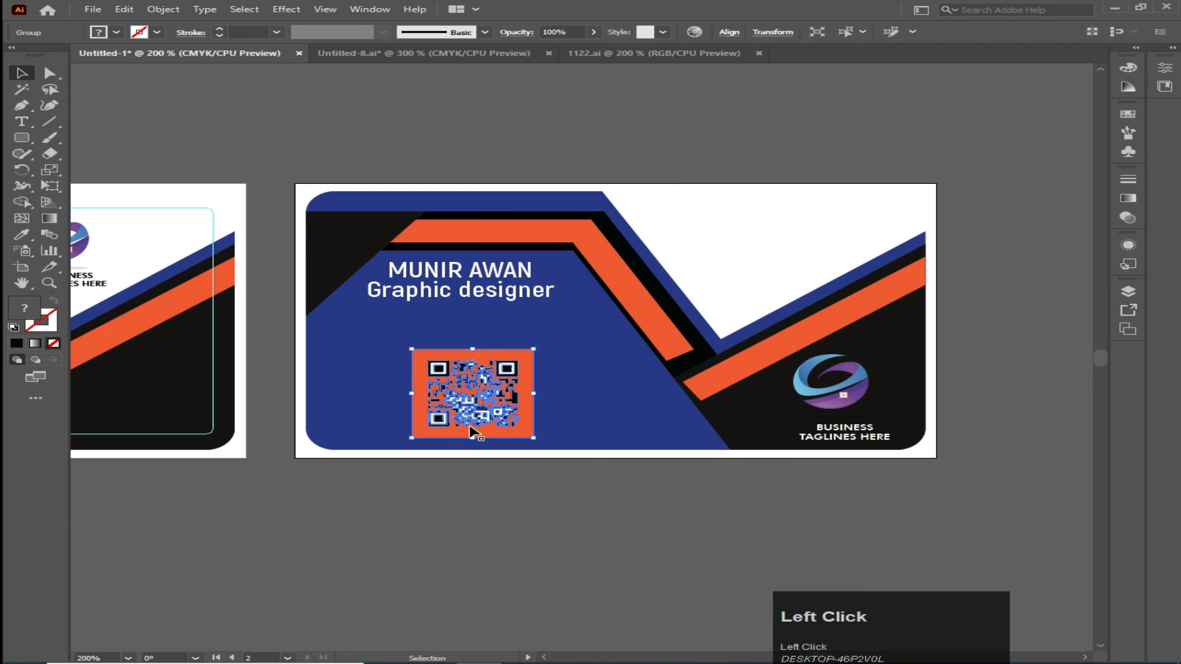
pyautogui.keyDown('shift'); pyautogui.click(821, 401); pyautogui.keyUp('shift')
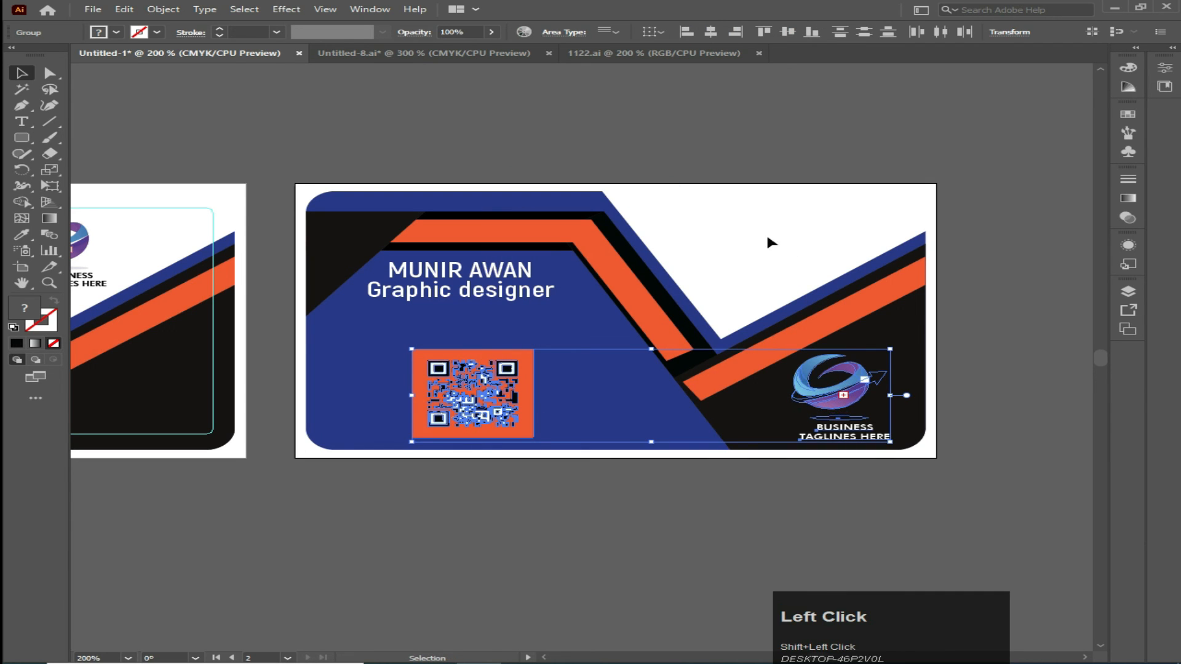
pyautogui.click(787, 31)
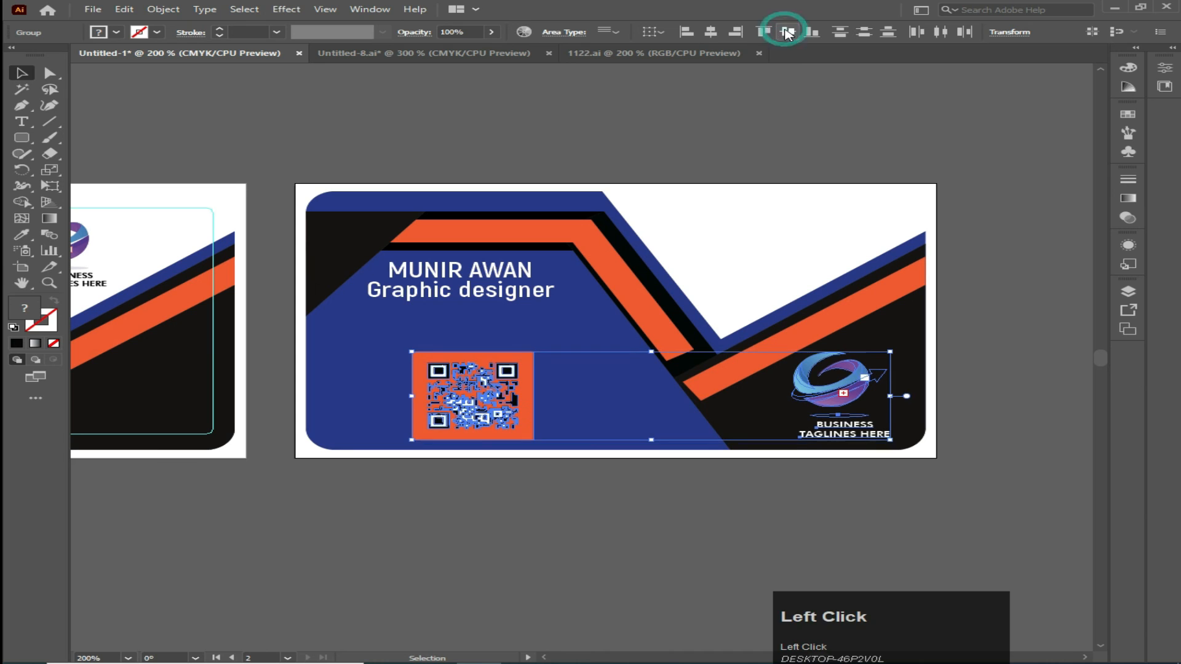
pyautogui.click(1002, 319)
# Unlock all locked objects and deselect them.
pyautogui.click(128, 10)
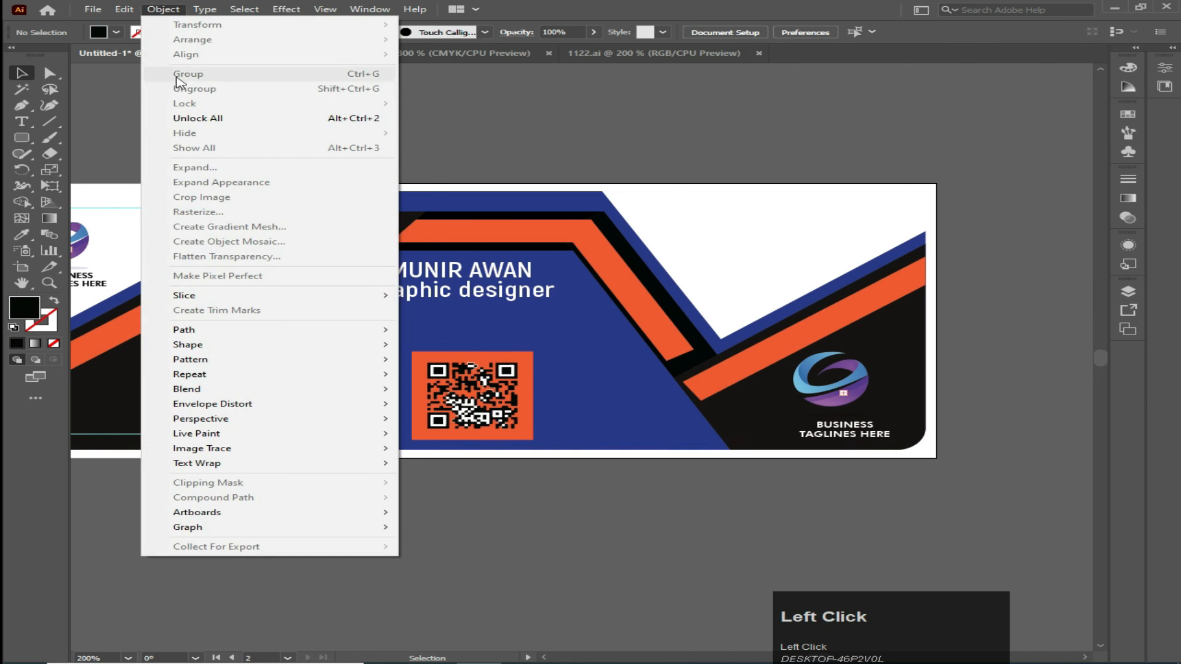
pyautogui.click(190, 118)
pyautogui.click(456, 132)
# Enlarge the name and "Graphic designer" text together, move them slightly down toward the QR code, and deselect them.
pyautogui.click(444, 274)
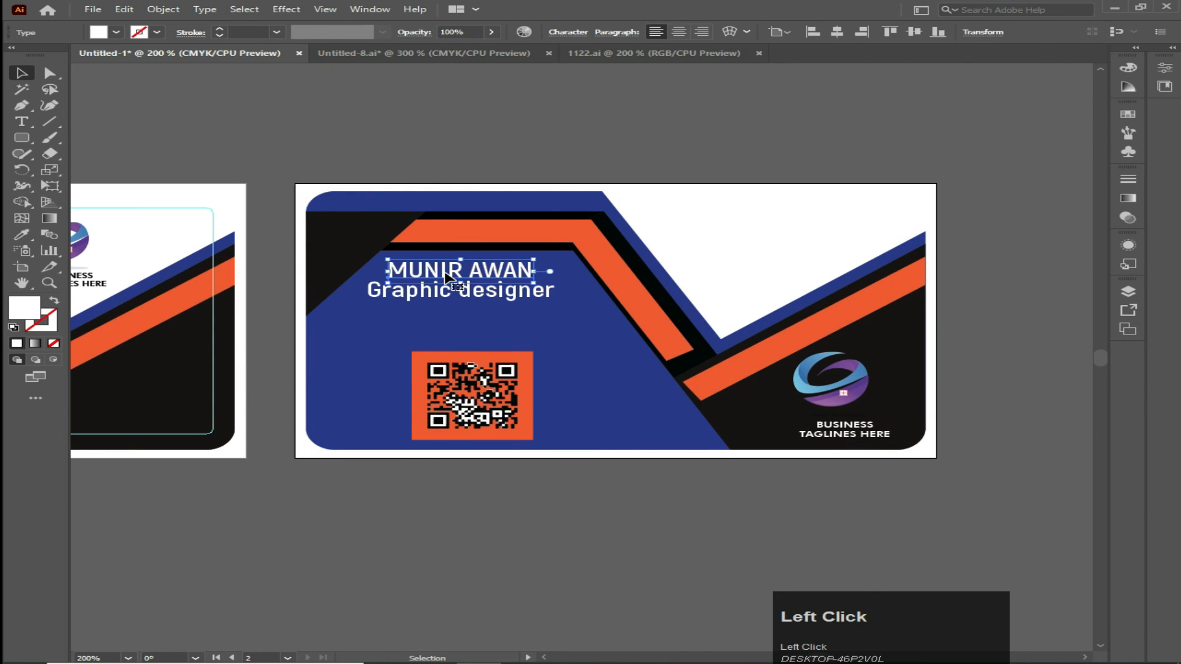
pyautogui.keyDown('shift'); pyautogui.click(445, 296); pyautogui.keyUp('shift')
pyautogui.moveTo(556, 300); pyautogui.dragTo(573, 312)
pyautogui.moveTo(491, 296); pyautogui.dragTo(503, 306)
pyautogui.click(652, 504)
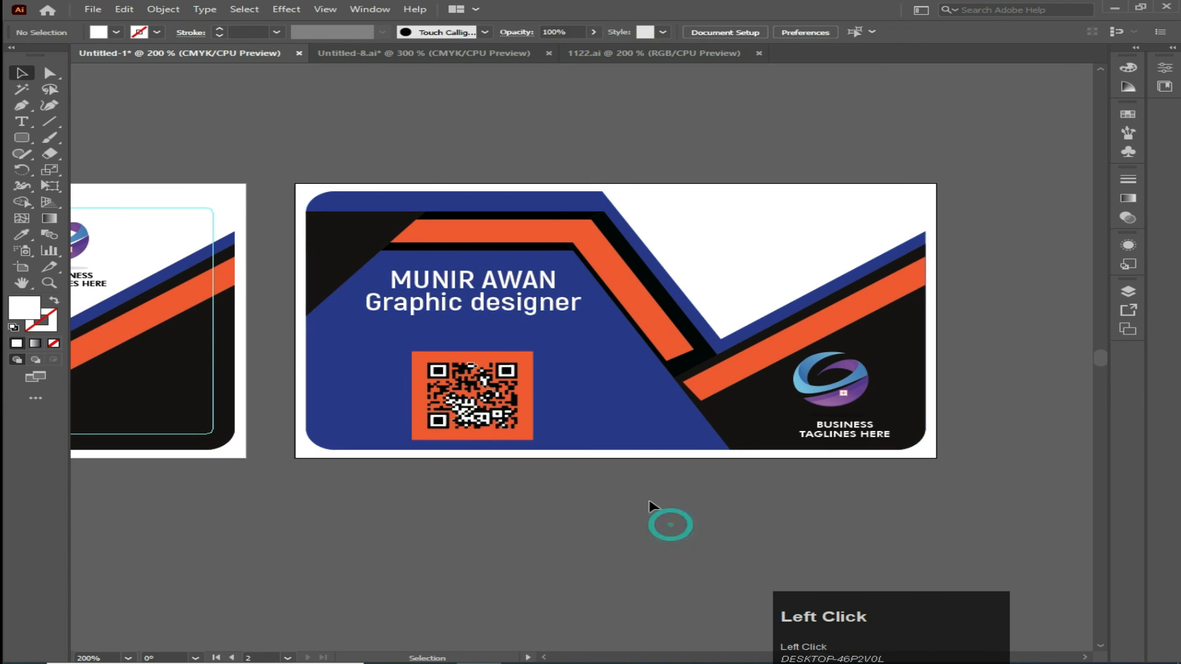
# Slightly increase the name's font size and set the "Graphic designer" title to 14 pt.
pyautogui.click(511, 284)
pyautogui.press('t')
pyautogui.moveTo(390, 280); pyautogui.dragTo(558, 281)
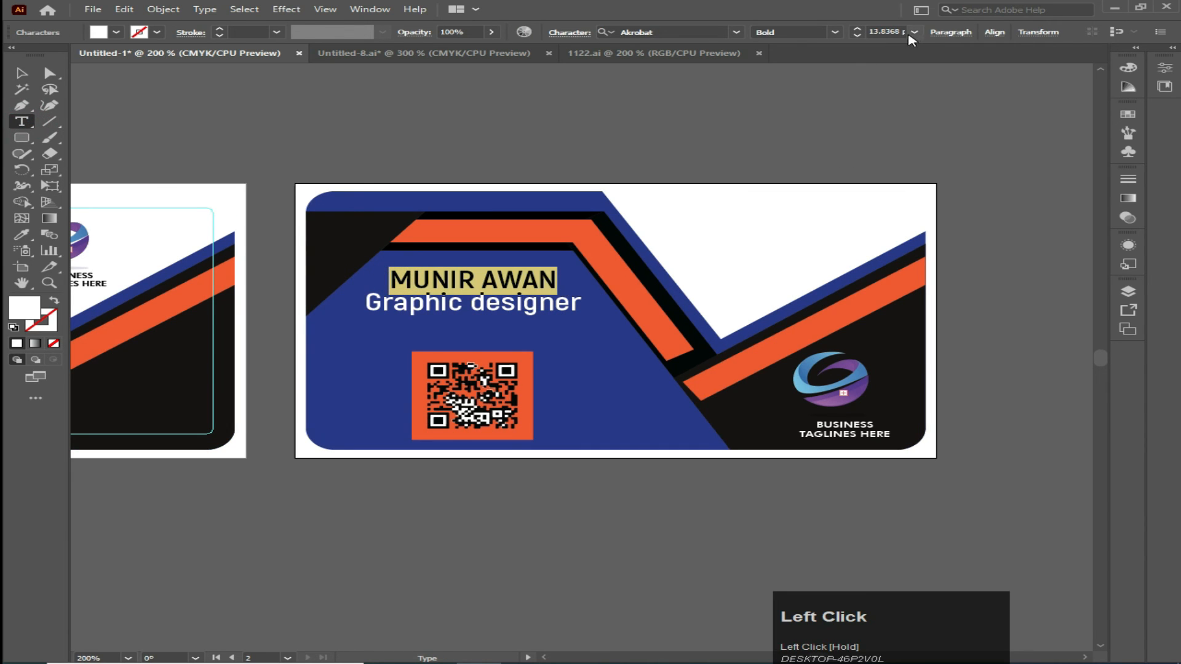
pyautogui.click(859, 31)
pyautogui.moveTo(368, 305); pyautogui.dragTo(618, 298)
pyautogui.click(855, 29)
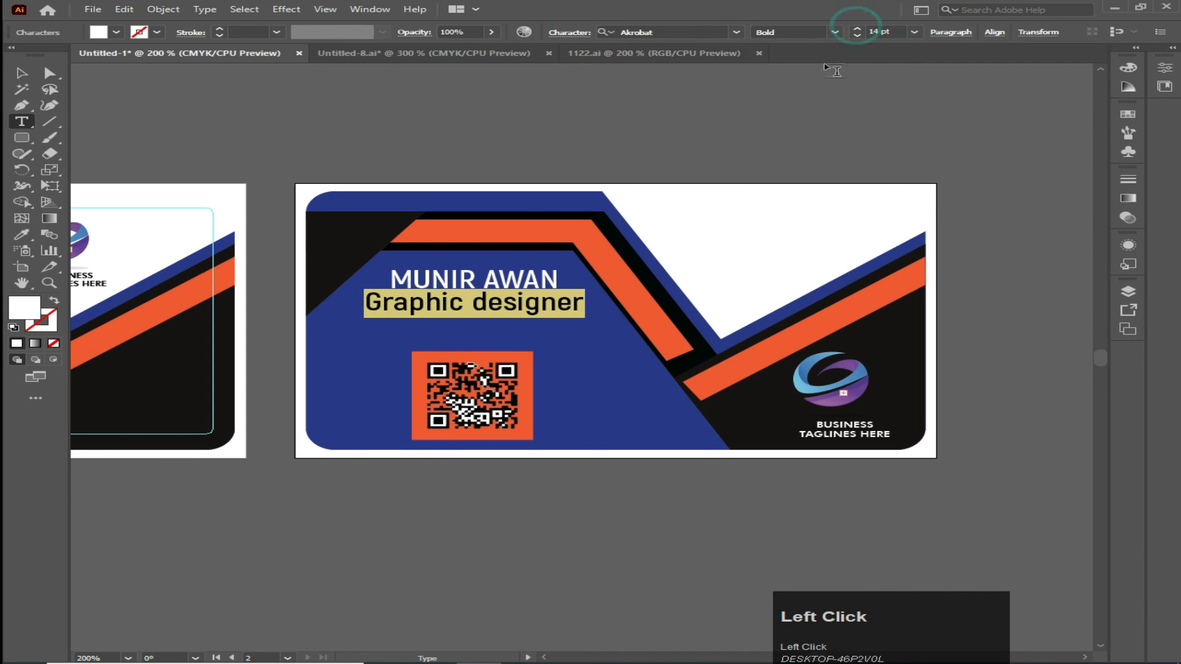
# Nudge the "Graphic designer" title slightly down below the name on the back card and deselect it.
pyautogui.click(23, 73)
pyautogui.click(186, 128)
pyautogui.click(419, 312)
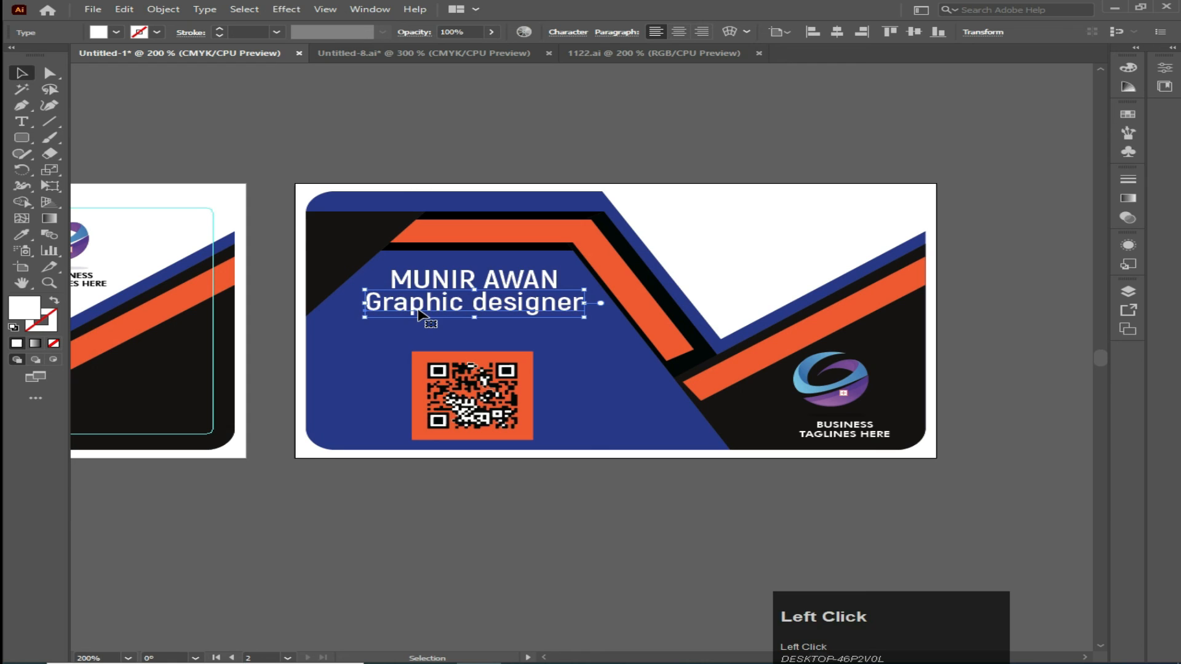
pyautogui.press('Down')
pyautogui.click(239, 110)
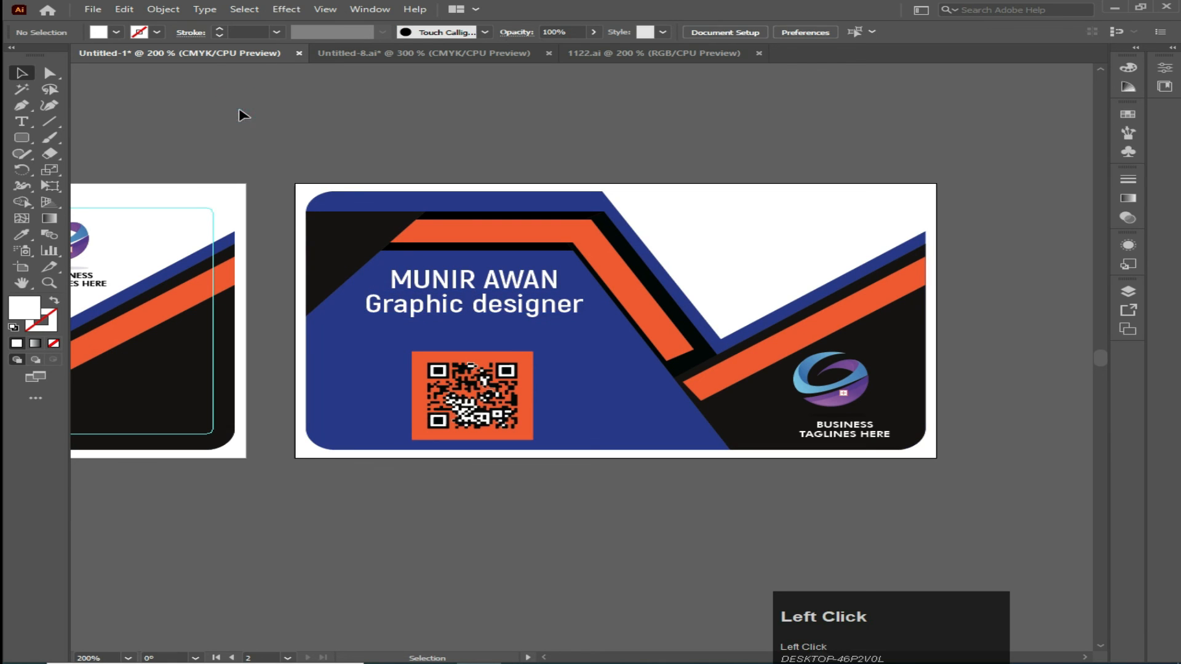
pyautogui.scroll(-1, 178, 180)
pyautogui.moveTo(253, 303); pyautogui.dragTo(468, 321)
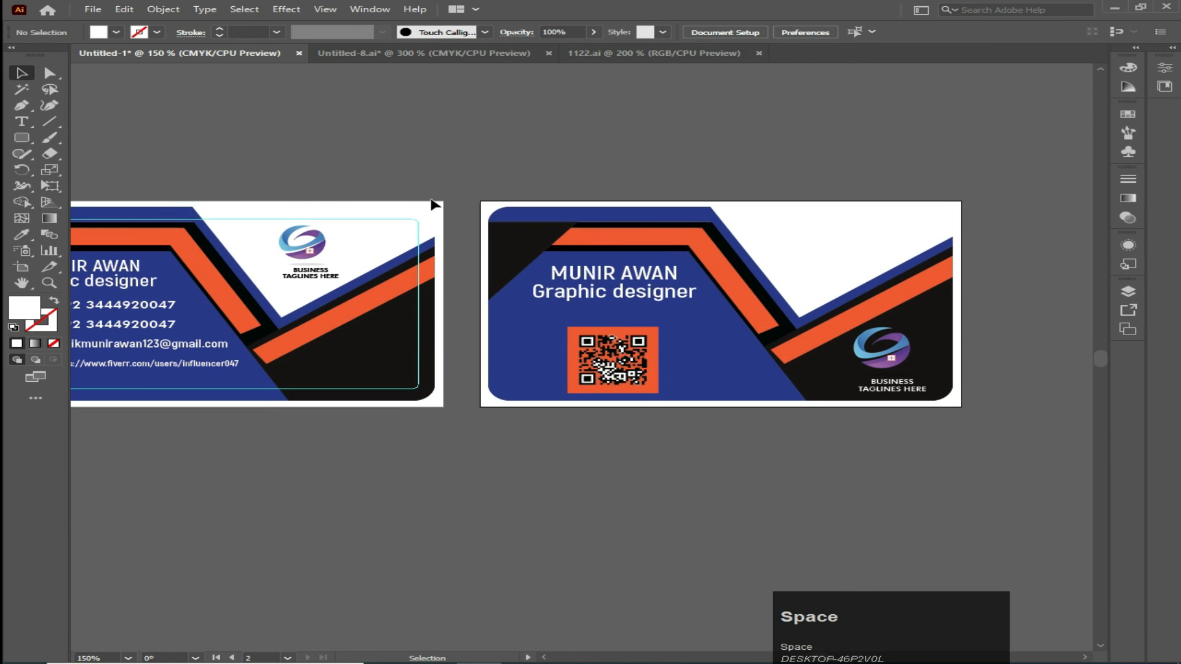
pyautogui.click(433, 207)
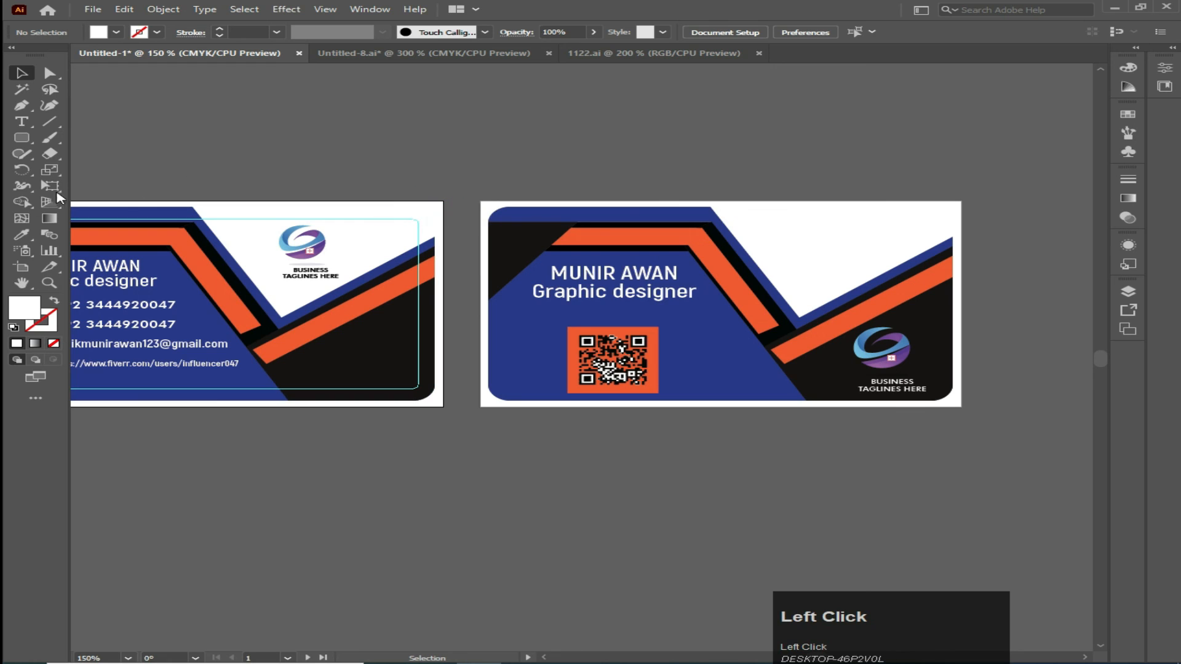
pyautogui.moveTo(170, 308); pyautogui.dragTo(304, 298)
pyautogui.click(186, 392)
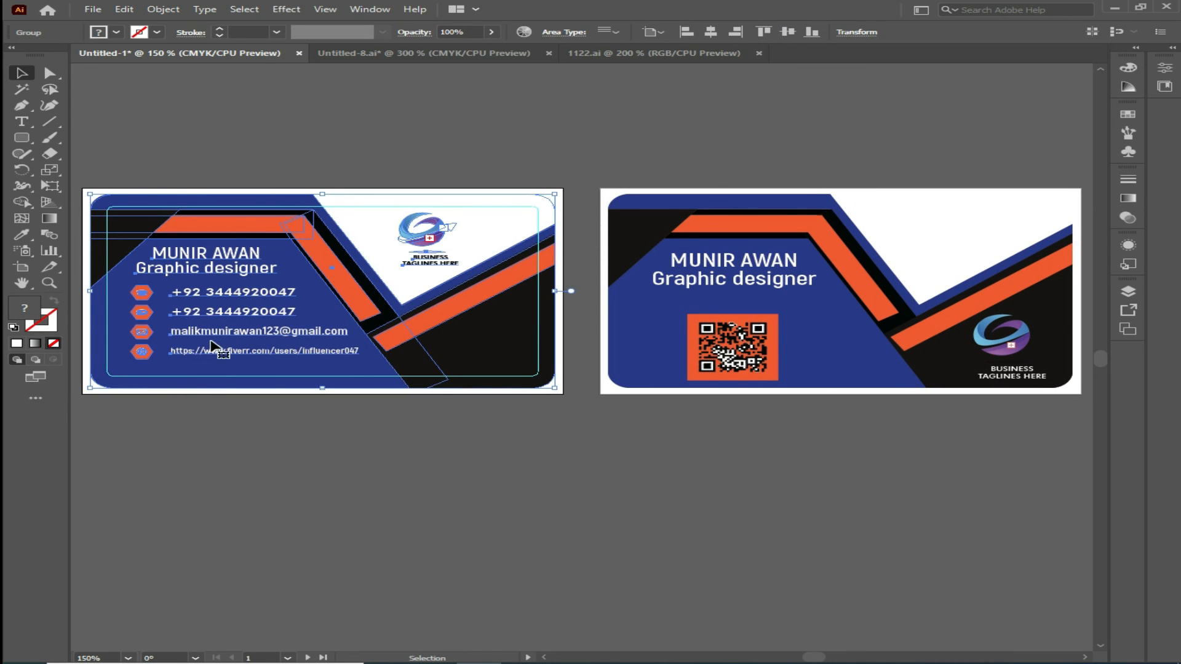
pyautogui.click(92, 220)
# Draw a rectangle covering the whole front card artboard and fill it with dark green.
pyautogui.click(27, 140)
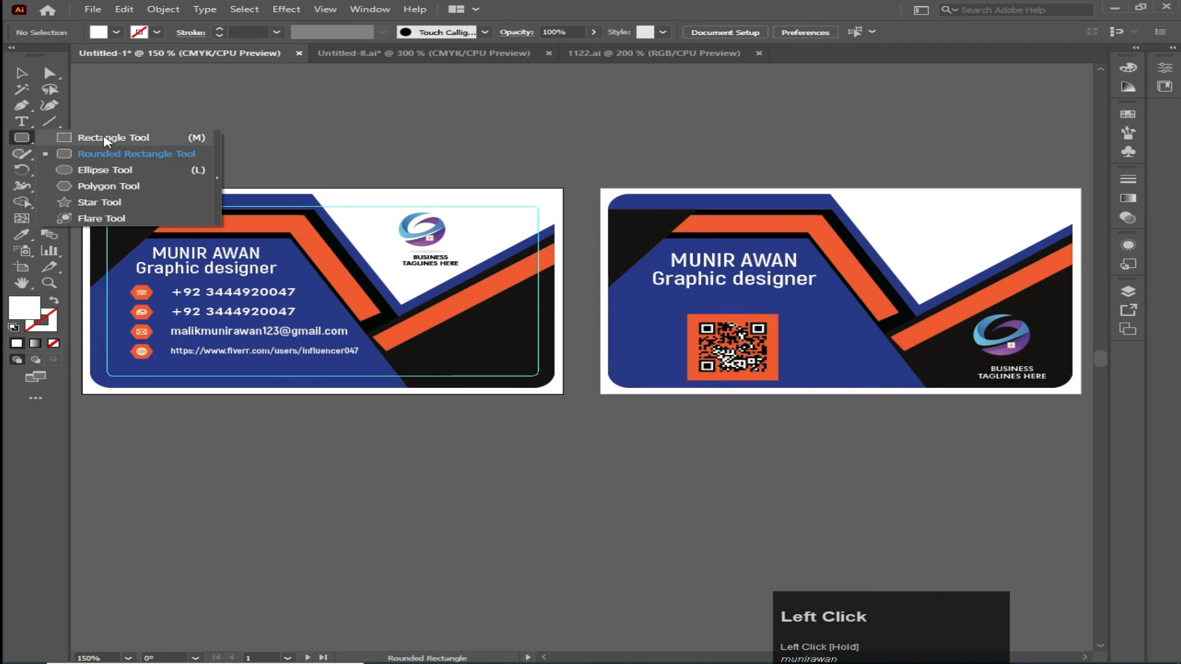
pyautogui.click(379, 263)
pyautogui.click(628, 358)
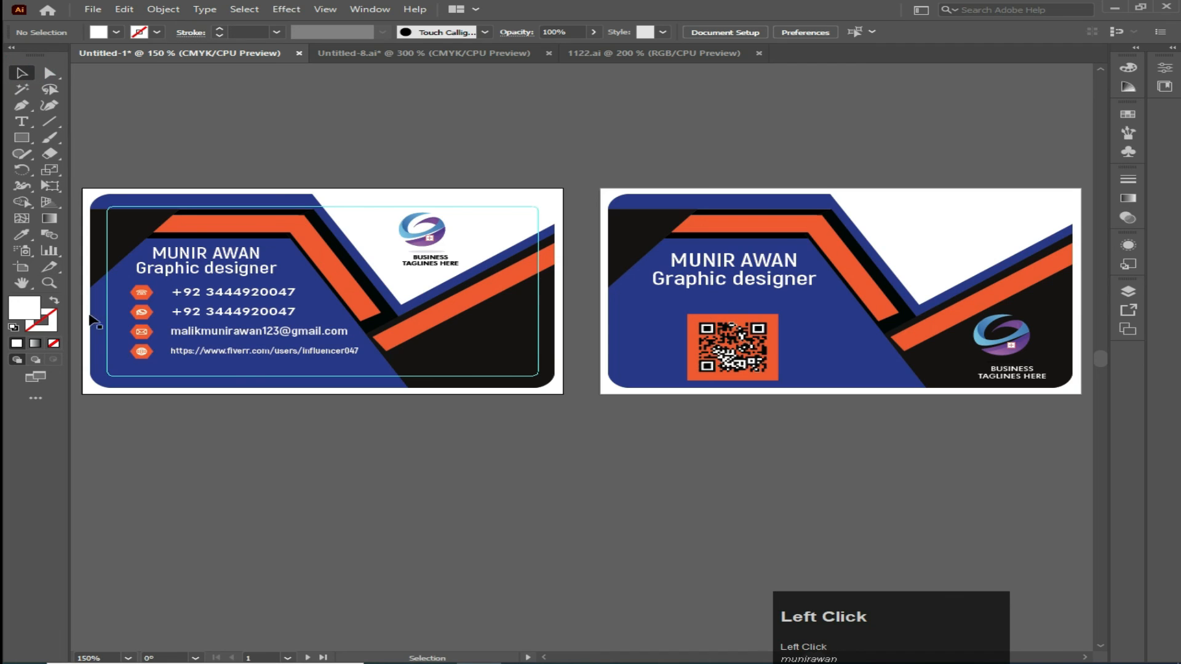
pyautogui.moveTo(92, 320); pyautogui.dragTo(240, 343)
pyautogui.scroll(1, 324, 401)
pyautogui.click(24, 139)
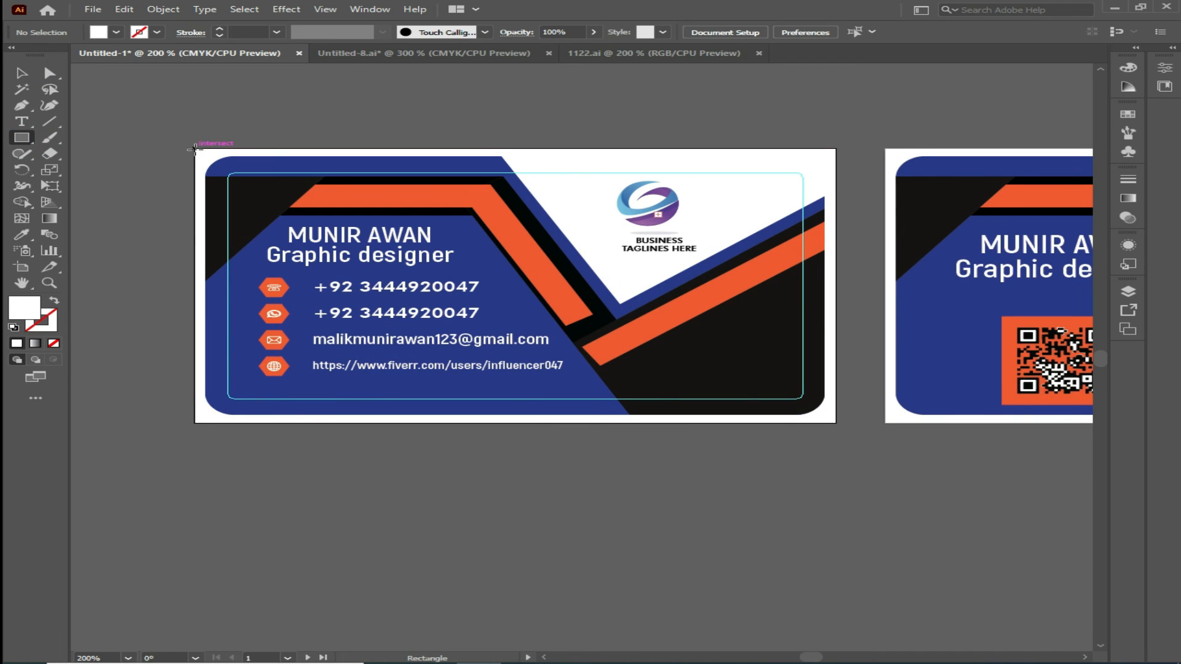
pyautogui.moveTo(195, 149); pyautogui.dragTo(836, 423)
pyautogui.click(117, 32)
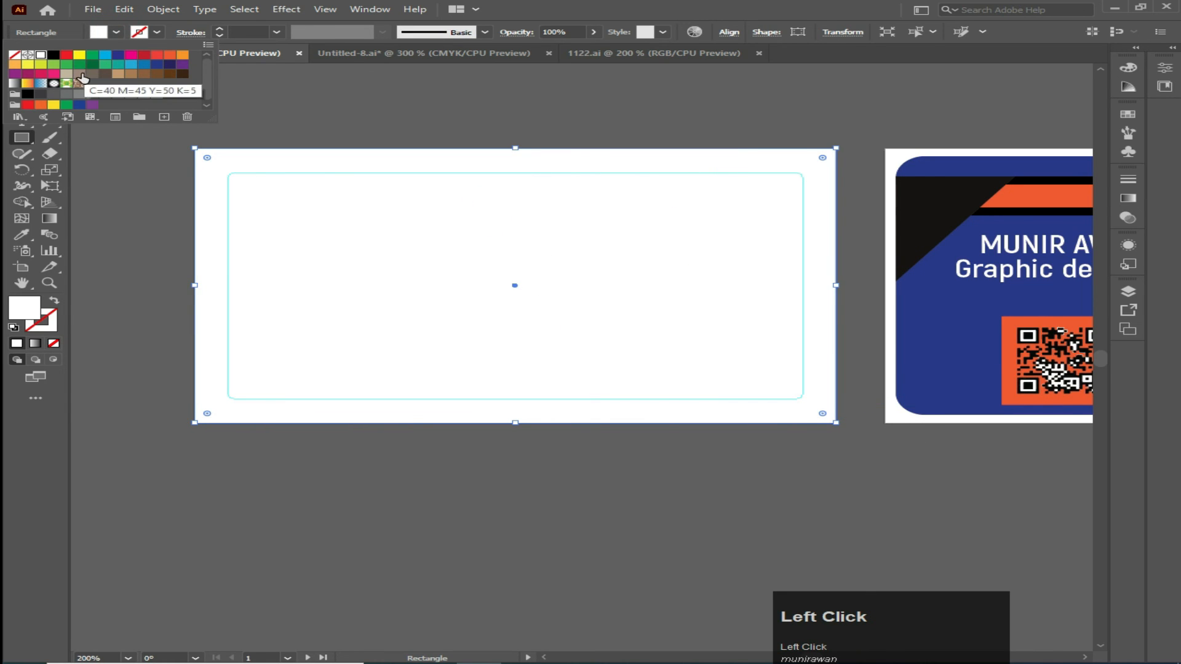
pyautogui.click(88, 71)
# Send the green rectangle behind the front card's artwork, deselect it, and hide the guides.
pyautogui.rightClick(387, 244)
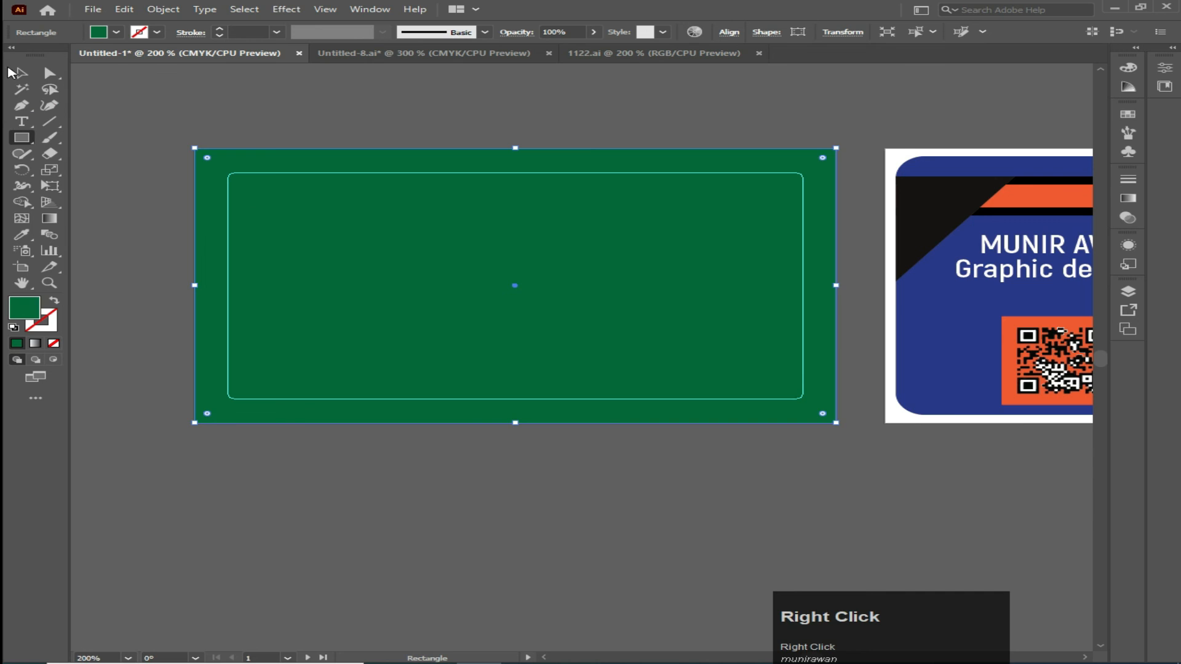
pyautogui.click(18, 73)
pyautogui.rightClick(388, 251)
pyautogui.moveTo(444, 495)
pyautogui.click(627, 541)
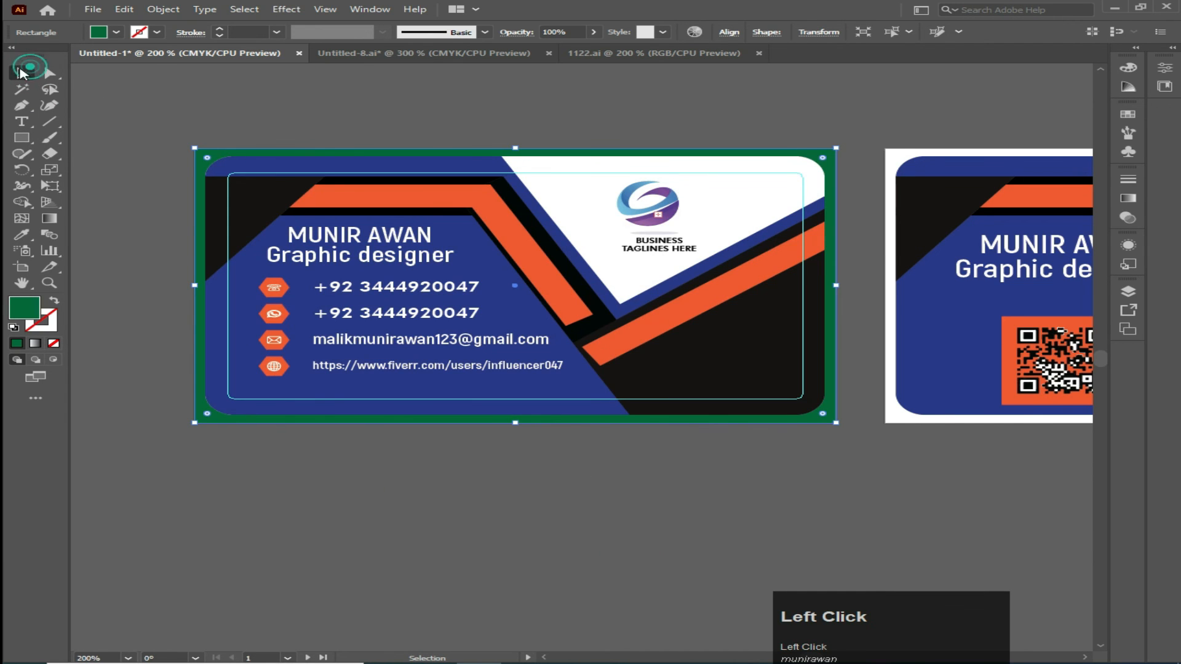
pyautogui.click(145, 98)
pyautogui.rightClick(222, 91)
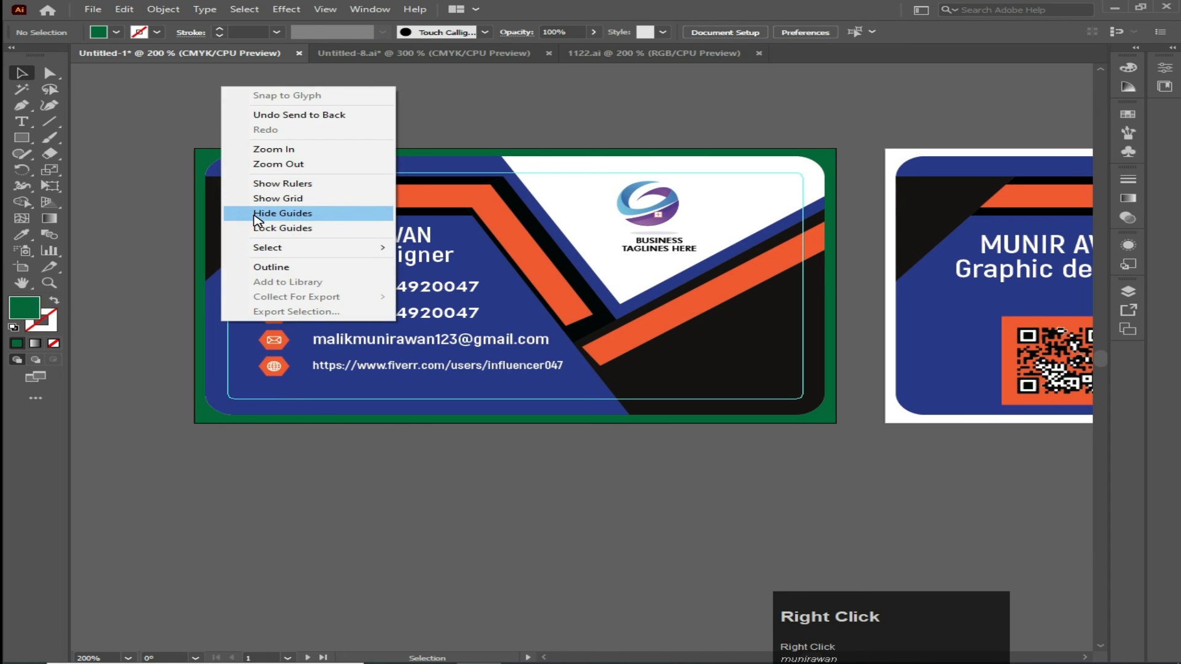
pyautogui.click(274, 213)
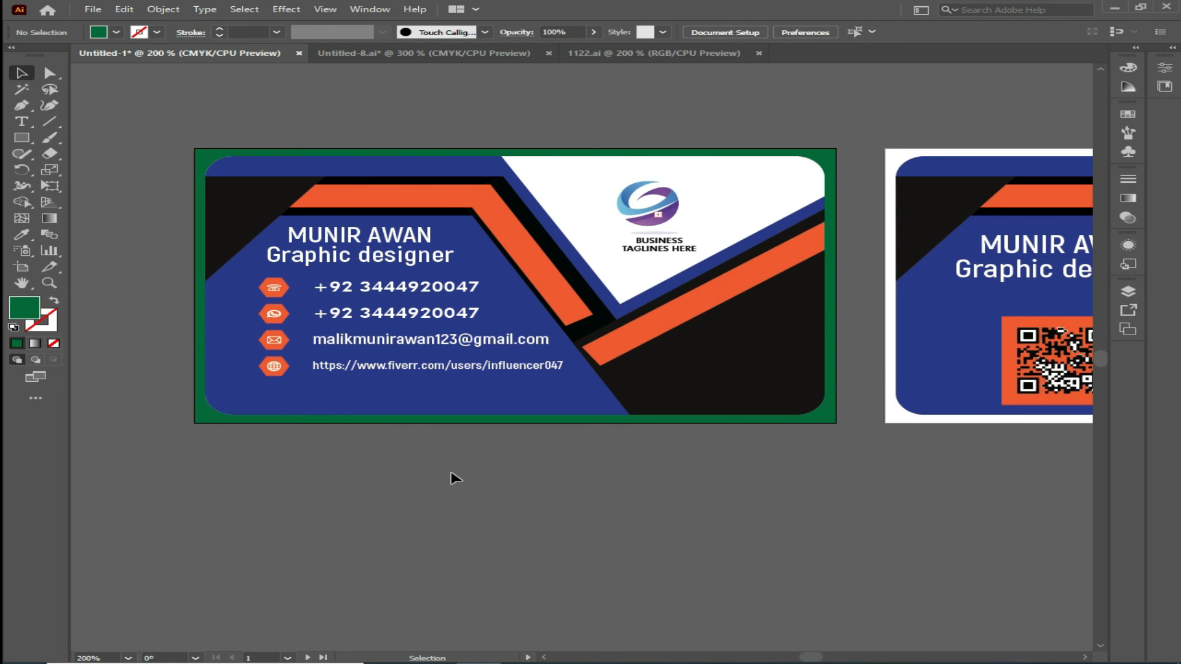
# Duplicate the green background rectangle onto the back card's artboard and align it with that artboard.
pyautogui.keyDown('alt'); pyautogui.scroll(-2, 451, 473); pyautogui.keyUp('alt')
pyautogui.click(640, 449)
pyautogui.moveTo(640, 449); pyautogui.dragTo(985, 447)
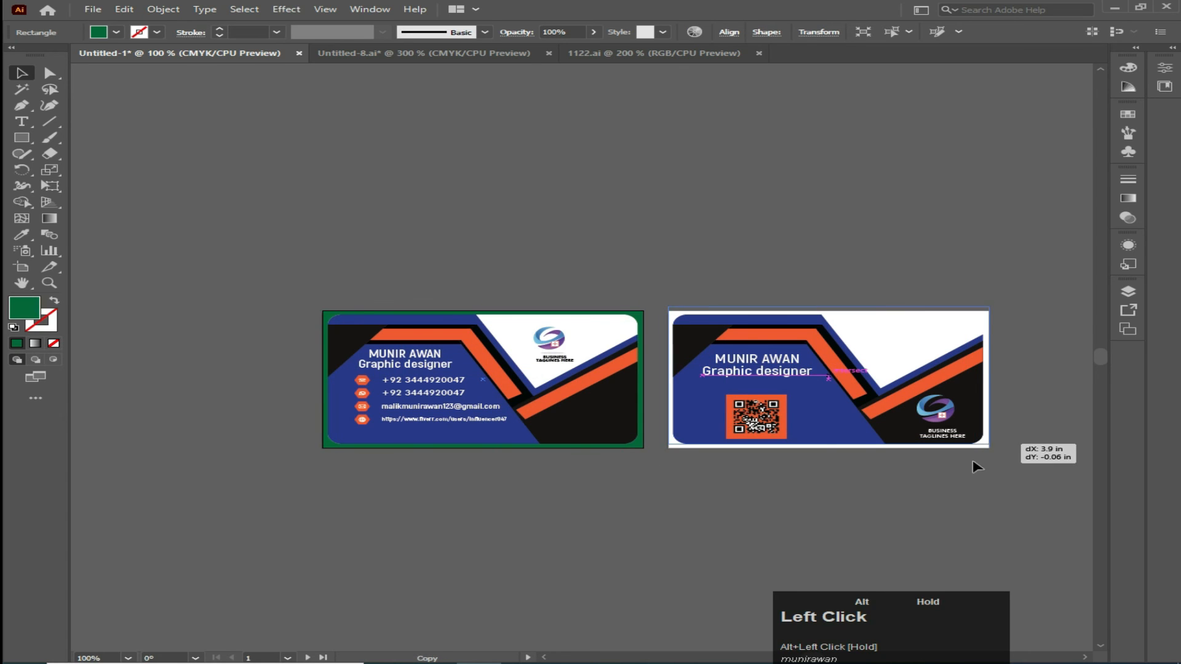
pyautogui.moveTo(765, 229); pyautogui.dragTo(780, 457)
pyautogui.click(796, 166)
pyautogui.click(839, 313)
pyautogui.click(730, 32)
pyautogui.click(696, 71)
pyautogui.click(747, 152)
# Change the front card's background rectangle fill to light gray and deselect it.
pyautogui.scroll(2, 645, 525)
pyautogui.press('space')
pyautogui.moveTo(470, 409); pyautogui.dragTo(617, 389)
pyautogui.scroll(2, 536, 492)
pyautogui.press('space')
pyautogui.moveTo(452, 378); pyautogui.dragTo(612, 457)
pyautogui.click(212, 116)
pyautogui.click(116, 32)
pyautogui.click(116, 92)
pyautogui.click(277, 67)
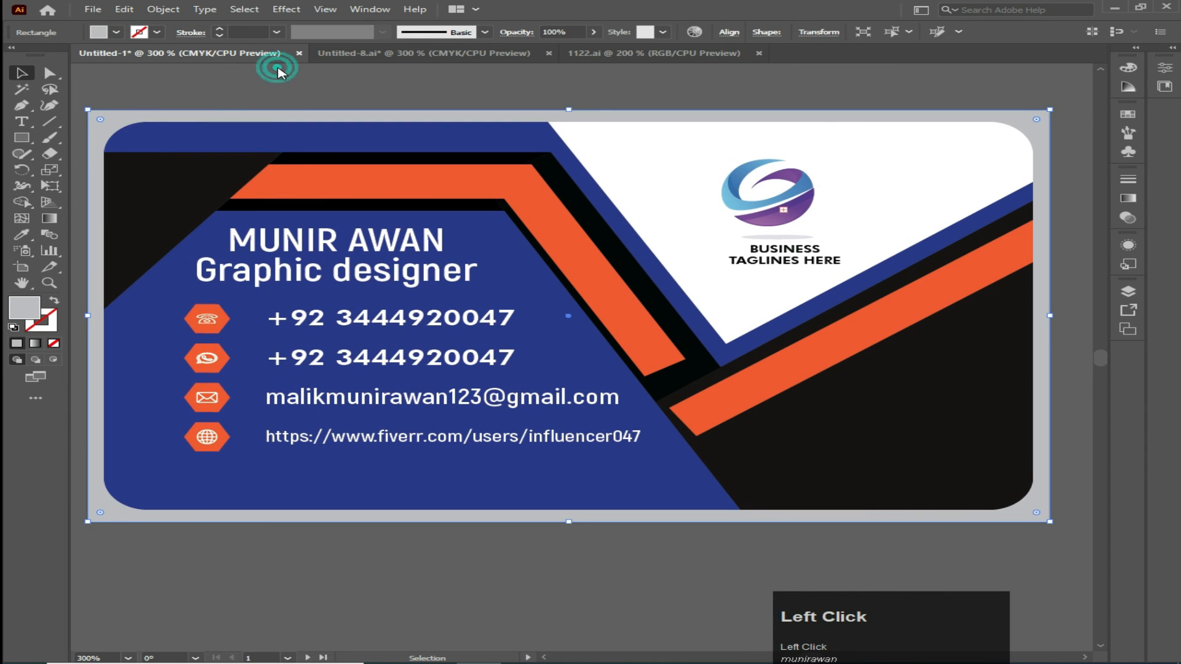
# Fill the back card's background rectangle with gray, match it to the front's light gray with the Eyedropper, and deselect it.
pyautogui.press('space')
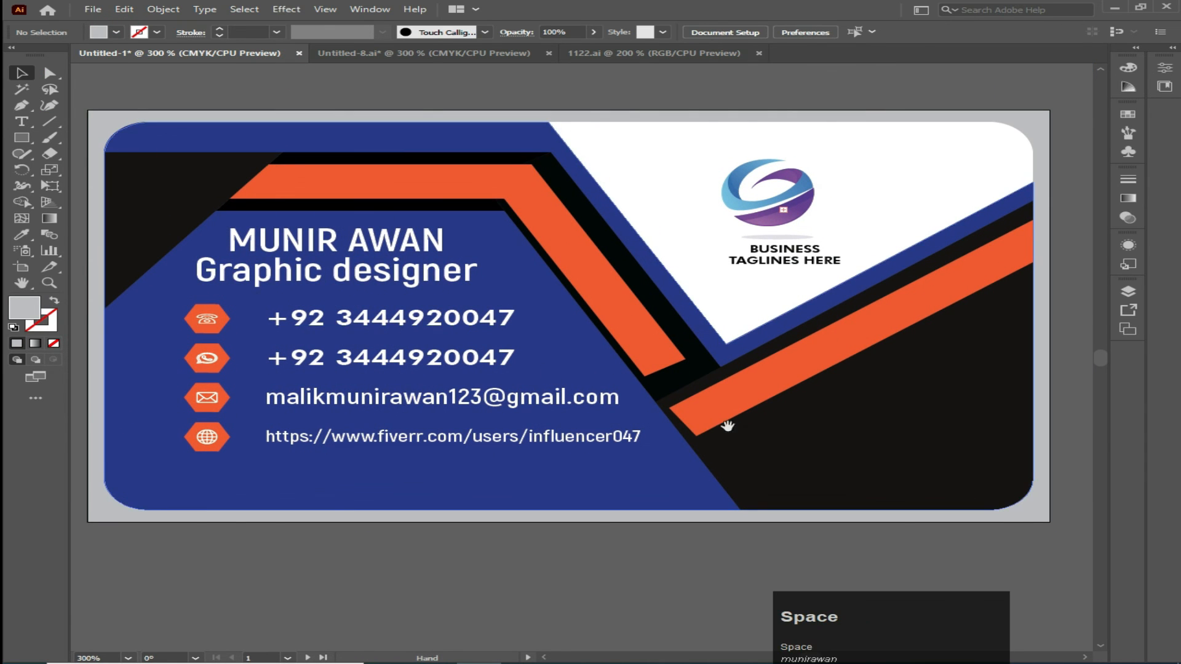
pyautogui.moveTo(987, 550); pyautogui.dragTo(680, 430)
pyautogui.click(575, 290)
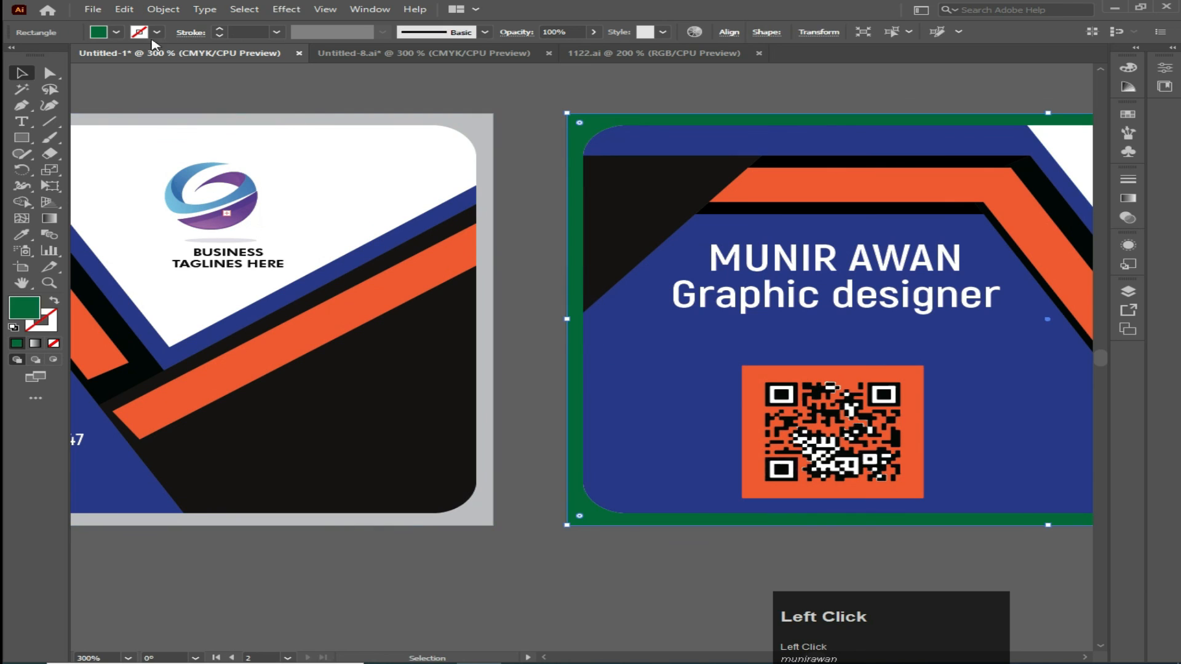
pyautogui.click(117, 32)
pyautogui.click(103, 95)
pyautogui.click(339, 68)
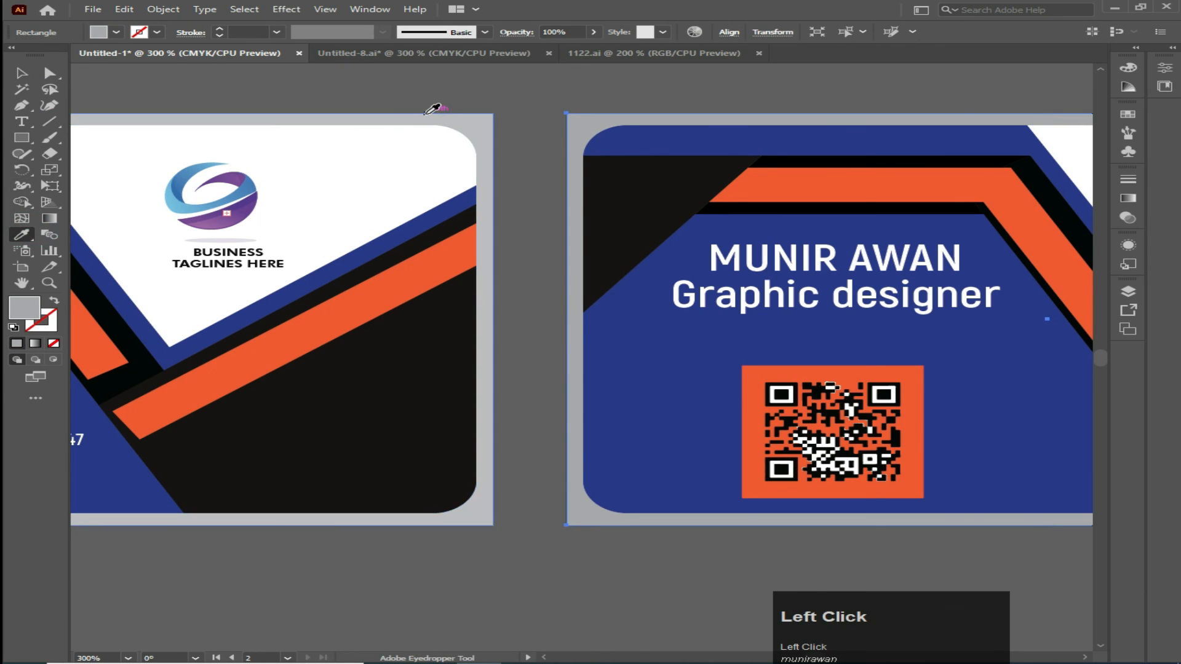
pyautogui.press('i')
pyautogui.click(25, 74)
pyautogui.click(544, 556)
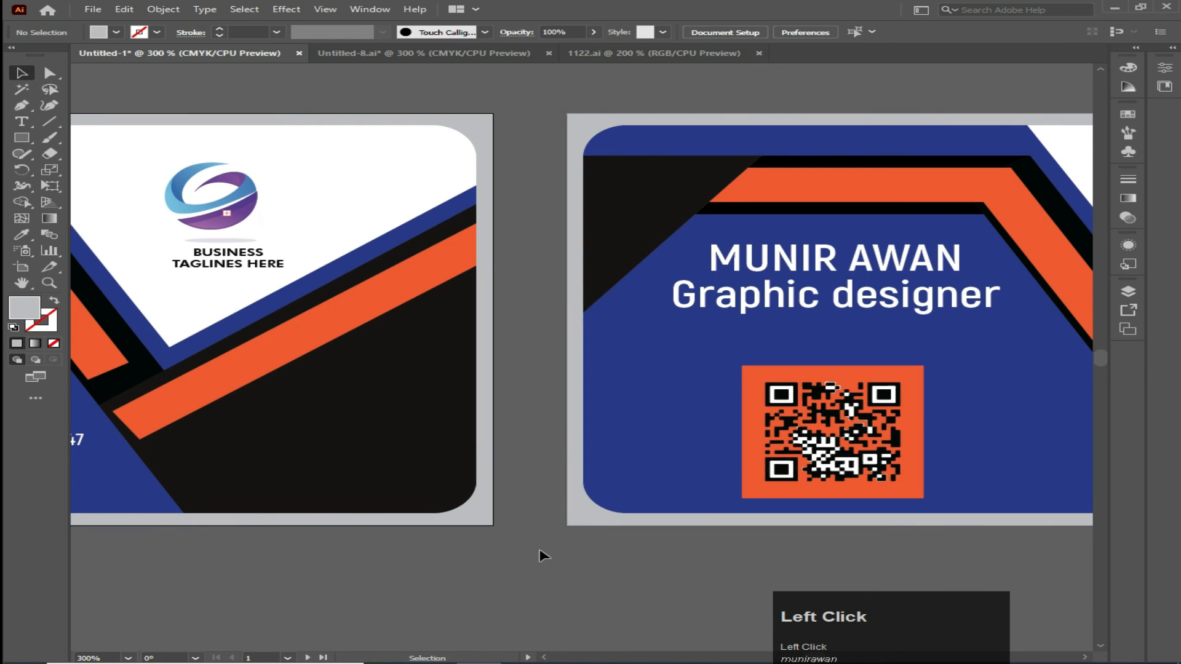
pyautogui.scroll(-2, 541, 544)
pyautogui.scroll(-2, 669, 450)
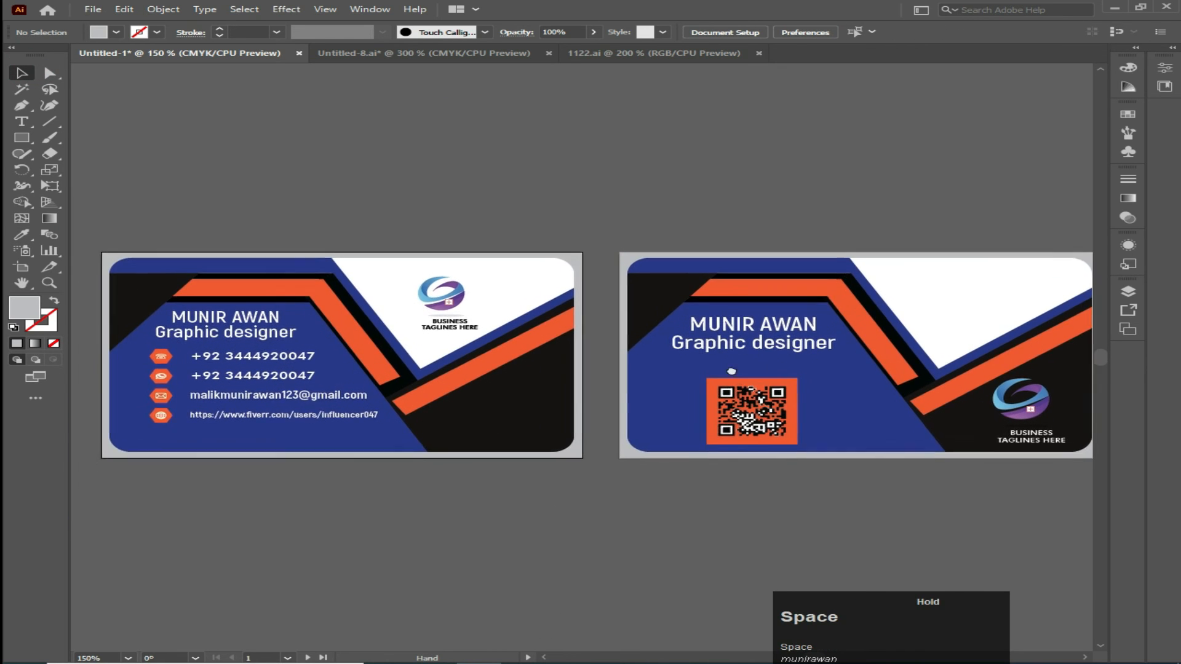
pyautogui.scroll(1, 668, 473)
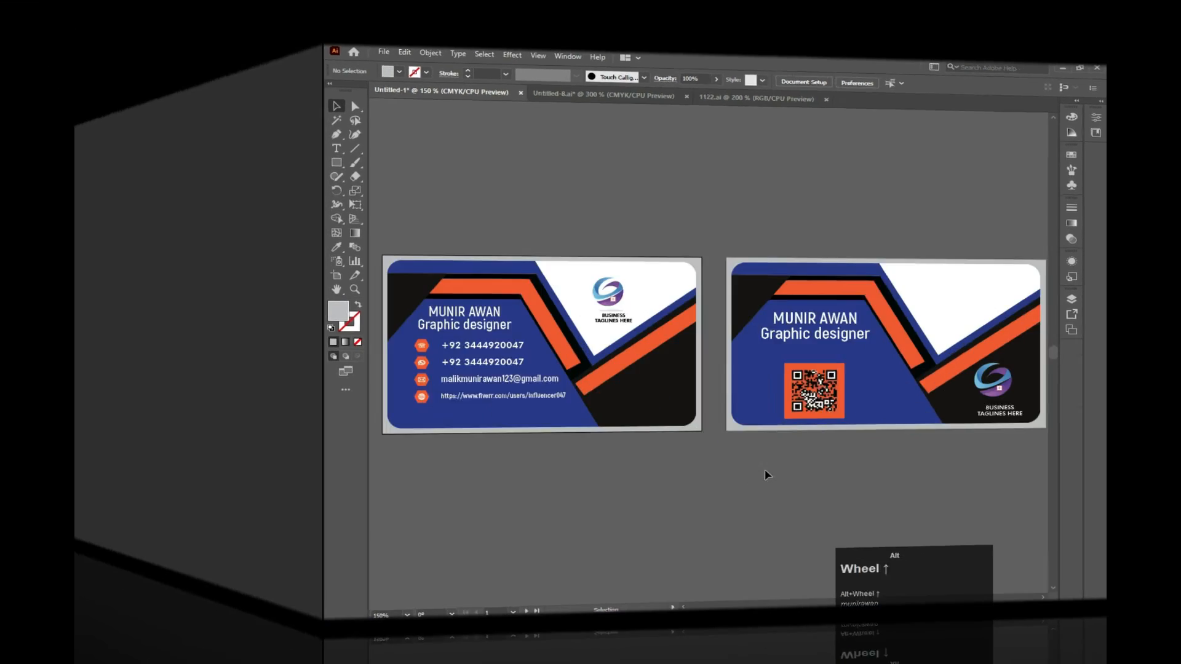